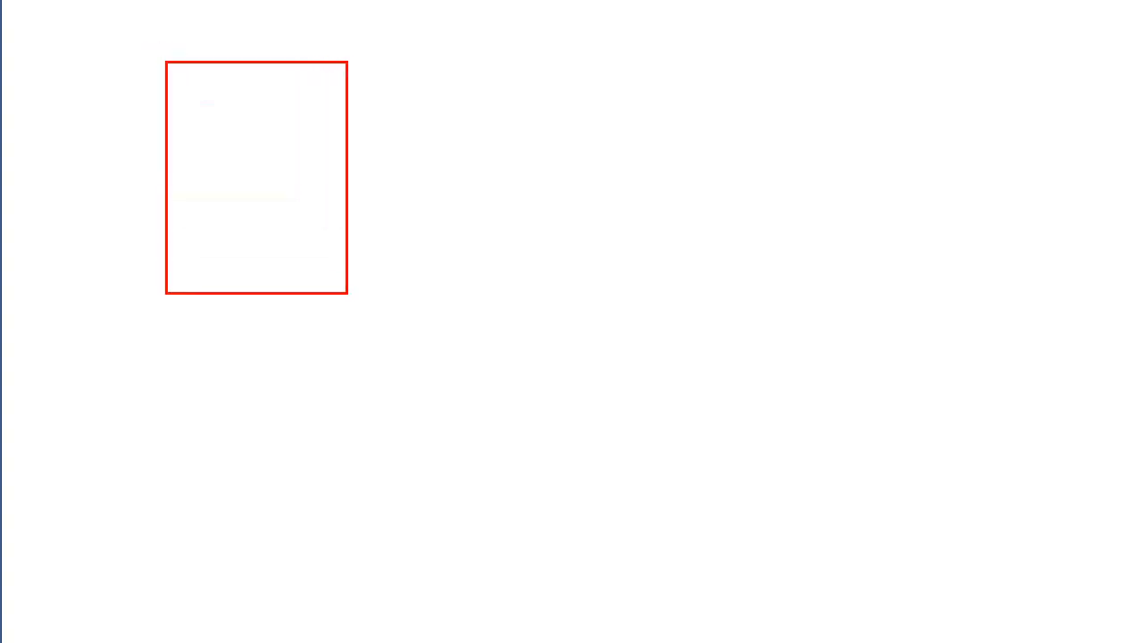
{"action": "left_click_drag", "start_coordinate": [447, 101], "coordinate": [665, 325]}
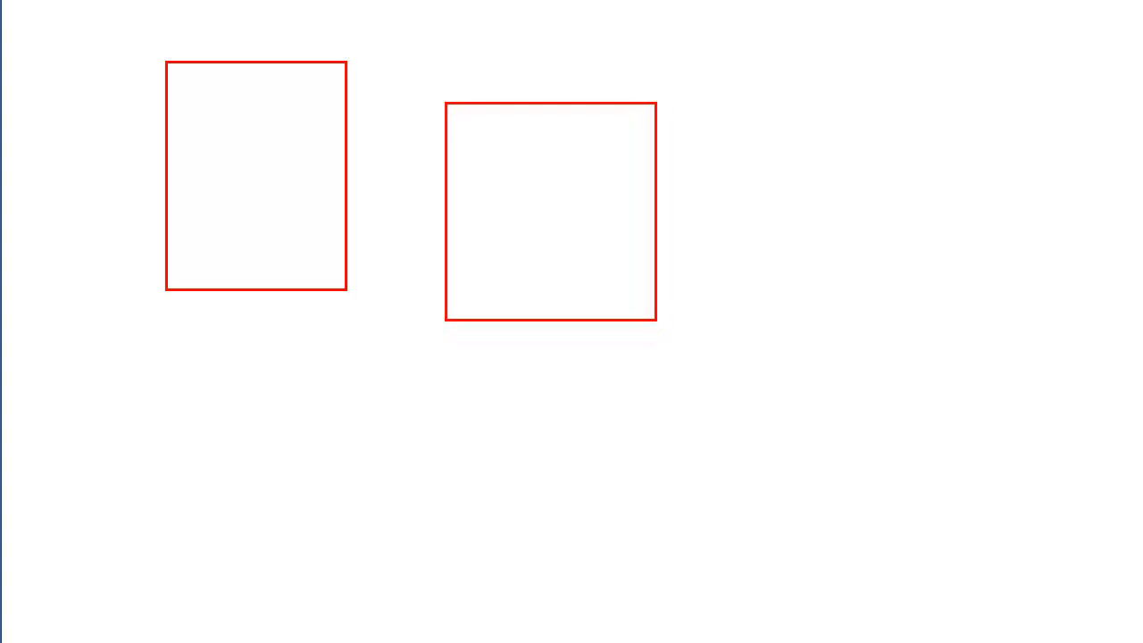
{"action": "left_click_drag", "start_coordinate": [777, 144], "coordinate": [980, 366]}
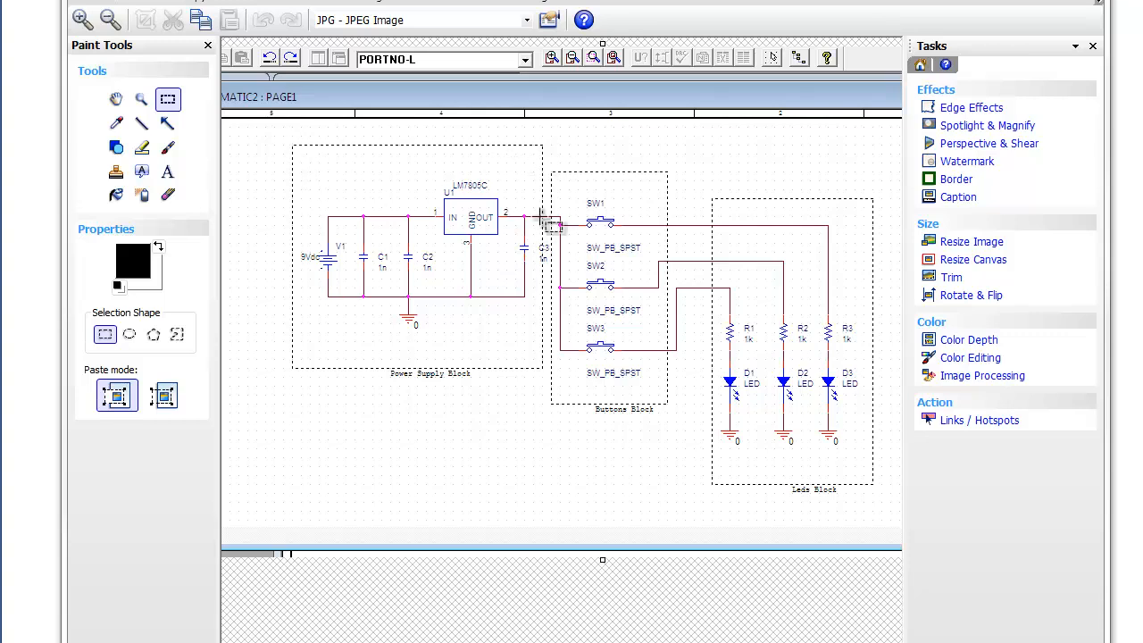
Step: Select the red paintbrush and circle the wire junctions between the schematic's blocks
{"action": "left_click", "coordinate": [169, 150]}
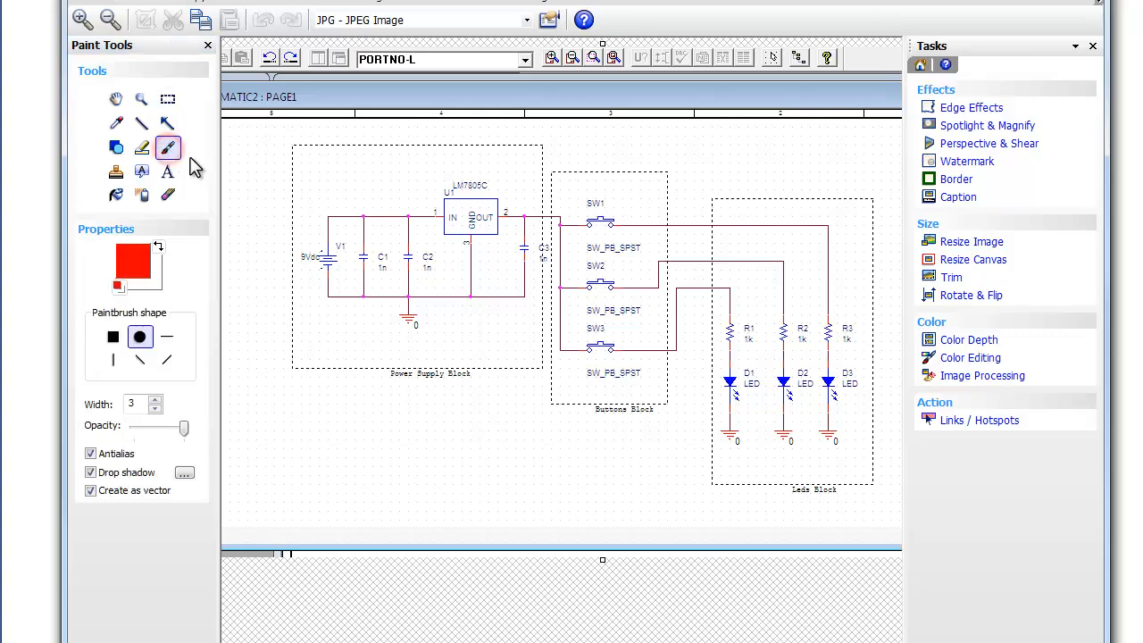
{"action": "mouse_move", "coordinate": [542, 213]}
{"action": "left_mouse_down"}
{"action": "mouse_move", "coordinate": [533, 224]}
{"action": "mouse_move", "coordinate": [548, 226]}
{"action": "mouse_move", "coordinate": [526, 222]}
{"action": "mouse_move", "coordinate": [540, 211]}
{"action": "left_mouse_up"}
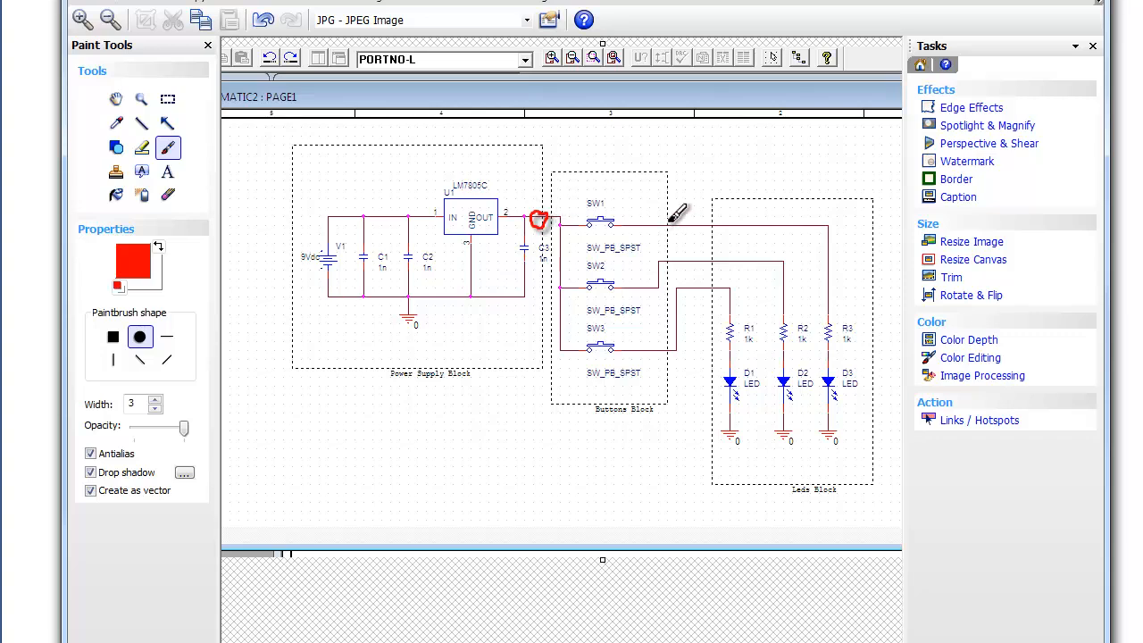
{"action": "mouse_move", "coordinate": [670, 220]}
{"action": "left_mouse_down"}
{"action": "mouse_move", "coordinate": [655, 226]}
{"action": "mouse_move", "coordinate": [665, 221]}
{"action": "mouse_move", "coordinate": [676, 257]}
{"action": "mouse_move", "coordinate": [665, 254]}
{"action": "left_mouse_up"}
{"action": "left_click_drag", "start_coordinate": [675, 337], "coordinate": [671, 346]}
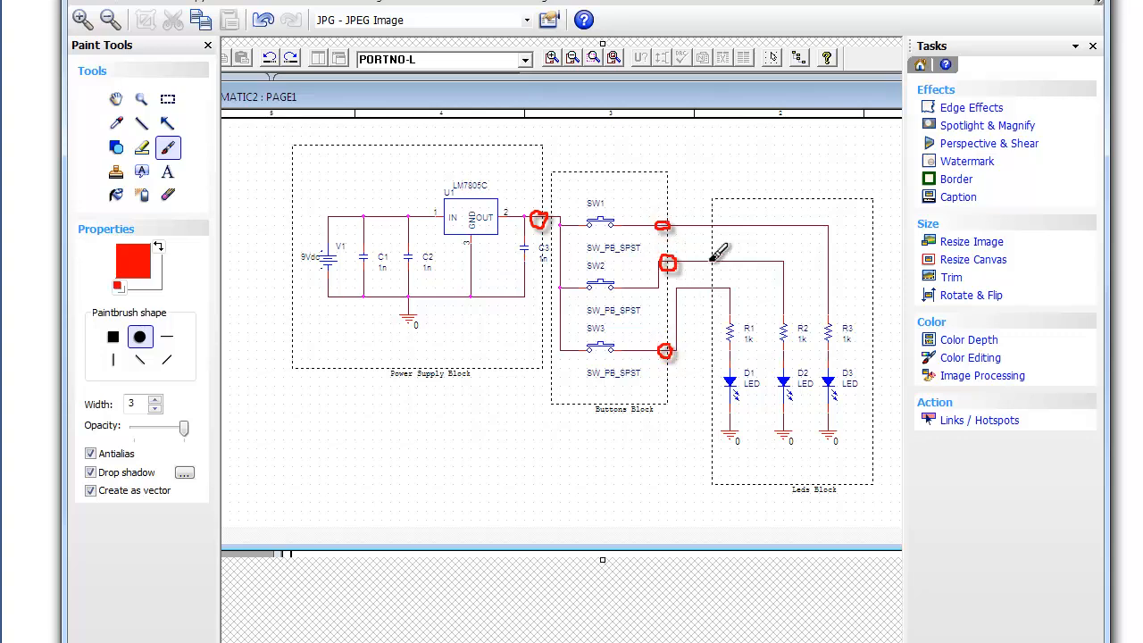
{"action": "mouse_move", "coordinate": [719, 223]}
{"action": "left_mouse_down"}
{"action": "mouse_move", "coordinate": [707, 270]}
{"action": "mouse_move", "coordinate": [720, 295]}
{"action": "mouse_move", "coordinate": [717, 282]}
{"action": "left_mouse_up"}
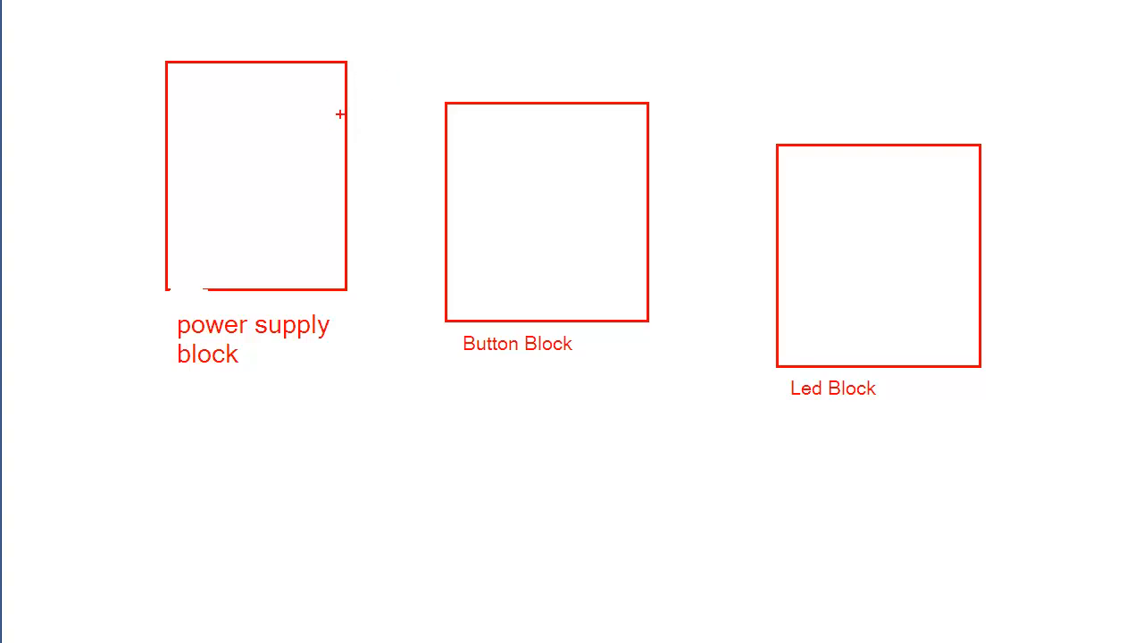
{"action": "mouse_move", "coordinate": [339, 114]}
{"action": "left_mouse_down"}
{"action": "mouse_move", "coordinate": [341, 141]}
{"action": "mouse_move", "coordinate": [364, 132]}
{"action": "left_mouse_up"}
{"action": "left_click_drag", "start_coordinate": [642, 146], "coordinate": [655, 167]}
{"action": "left_click_drag", "start_coordinate": [639, 204], "coordinate": [658, 222]}
{"action": "left_click_drag", "start_coordinate": [767, 269], "coordinate": [786, 290]}
{"action": "left_click_drag", "start_coordinate": [364, 122], "coordinate": [435, 144]}
{"action": "left_click_drag", "start_coordinate": [656, 152], "coordinate": [770, 187]}
{"action": "left_click_drag", "start_coordinate": [656, 212], "coordinate": [770, 226]}
{"action": "left_click_drag", "start_coordinate": [656, 266], "coordinate": [770, 283]}
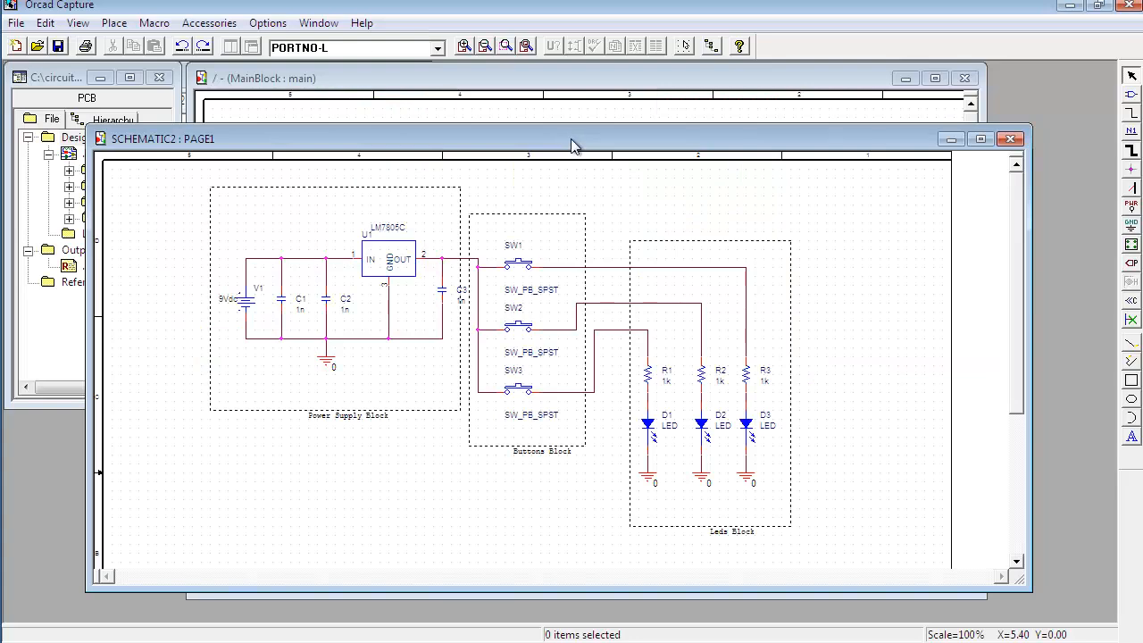
Step: Start a new project and open the browser for its location
{"action": "left_click", "coordinate": [16, 24]}
{"action": "left_click", "coordinate": [36, 44]}
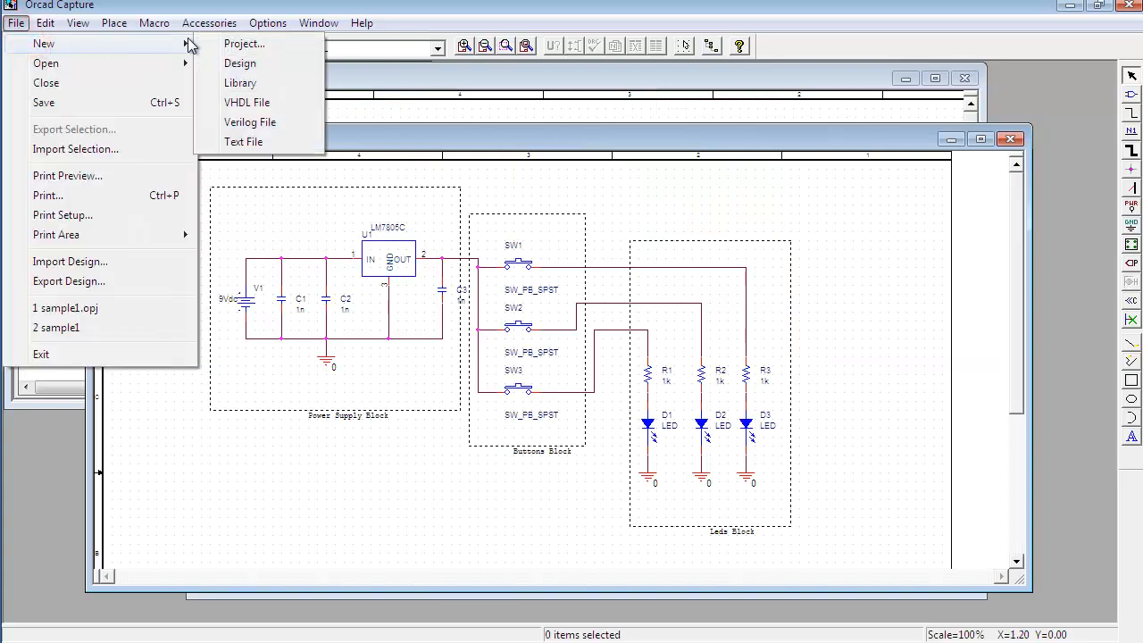
{"action": "left_click", "coordinate": [250, 48]}
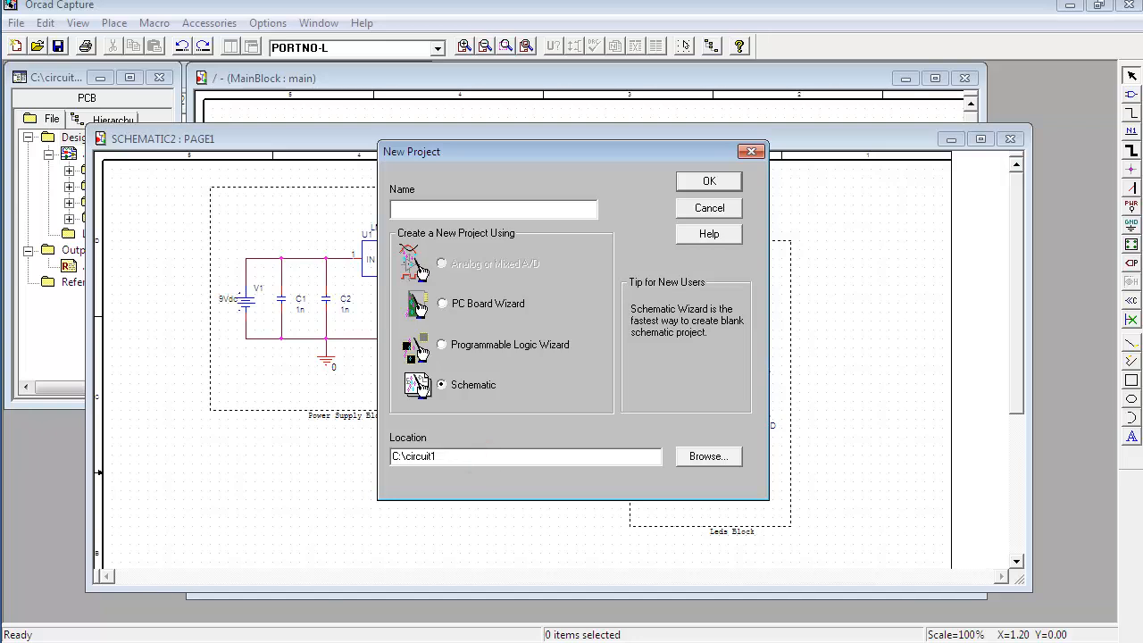
{"action": "left_click", "coordinate": [460, 456]}
{"action": "left_click", "coordinate": [697, 457]}
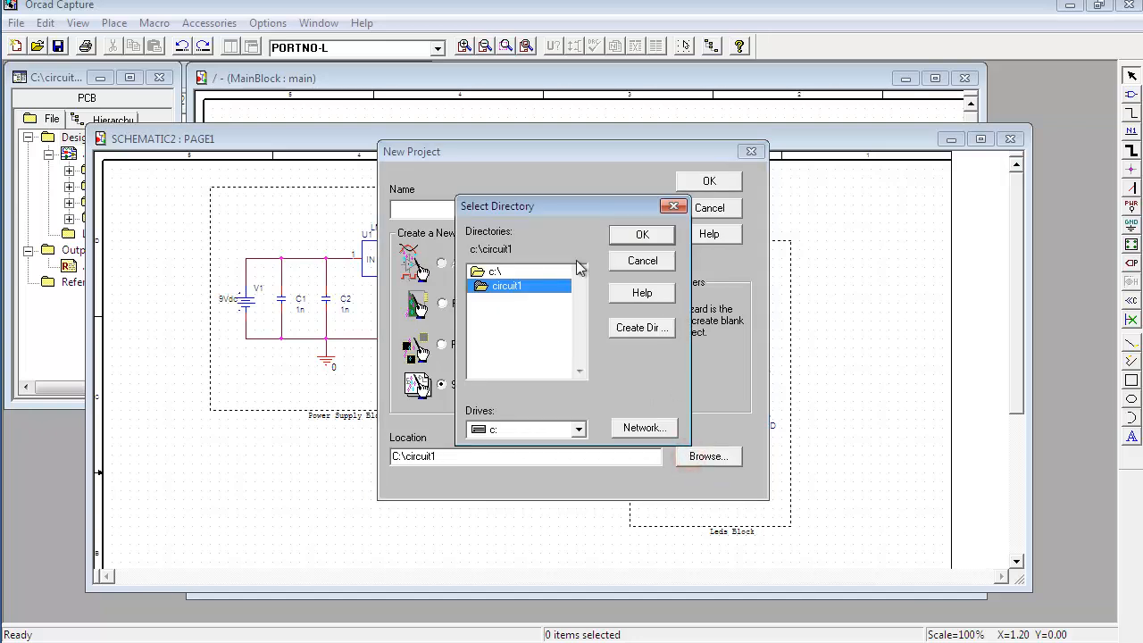
Step: Create a folder named hierarchical on drive c: and choose it as the project location
{"action": "double_click", "coordinate": [523, 271]}
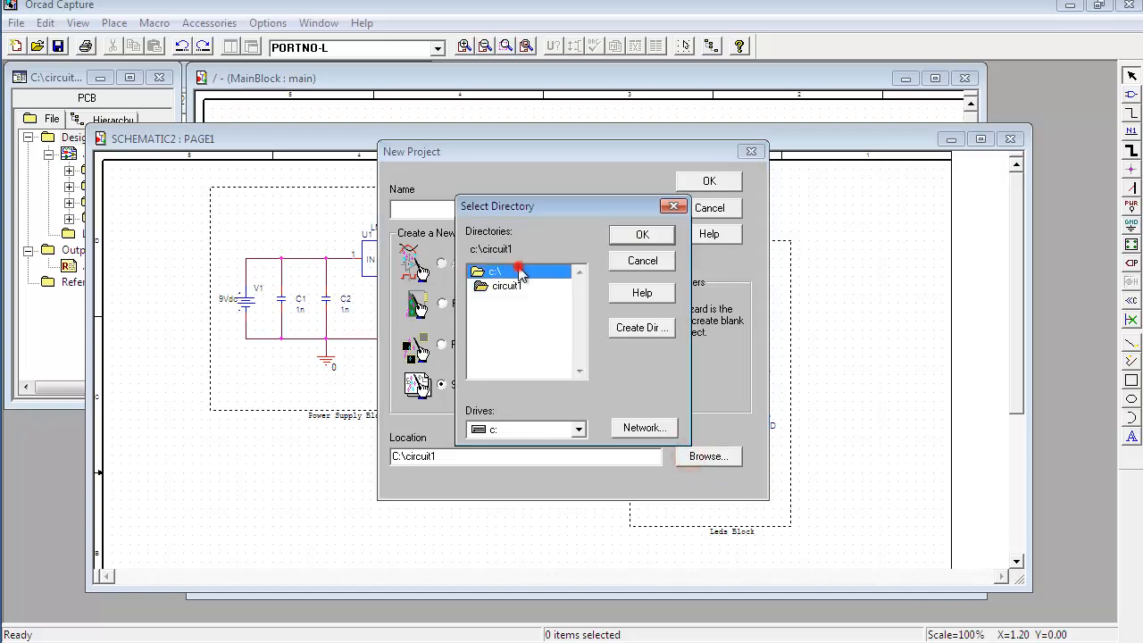
{"action": "left_click", "coordinate": [632, 326]}
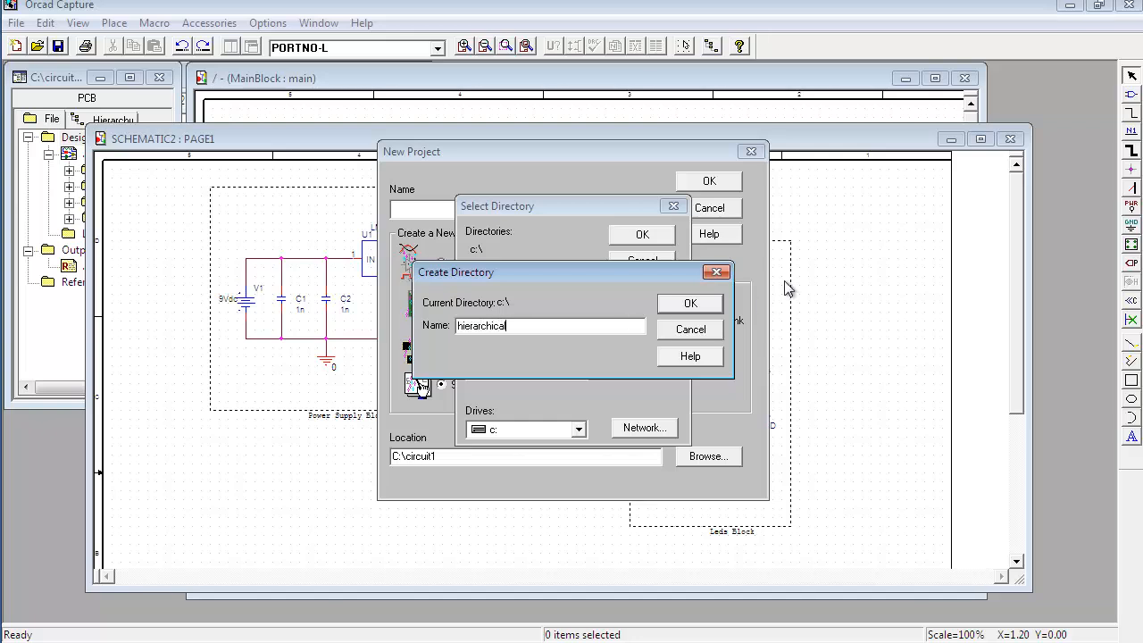
{"action": "left_click", "coordinate": [690, 303]}
{"action": "double_click", "coordinate": [527, 303]}
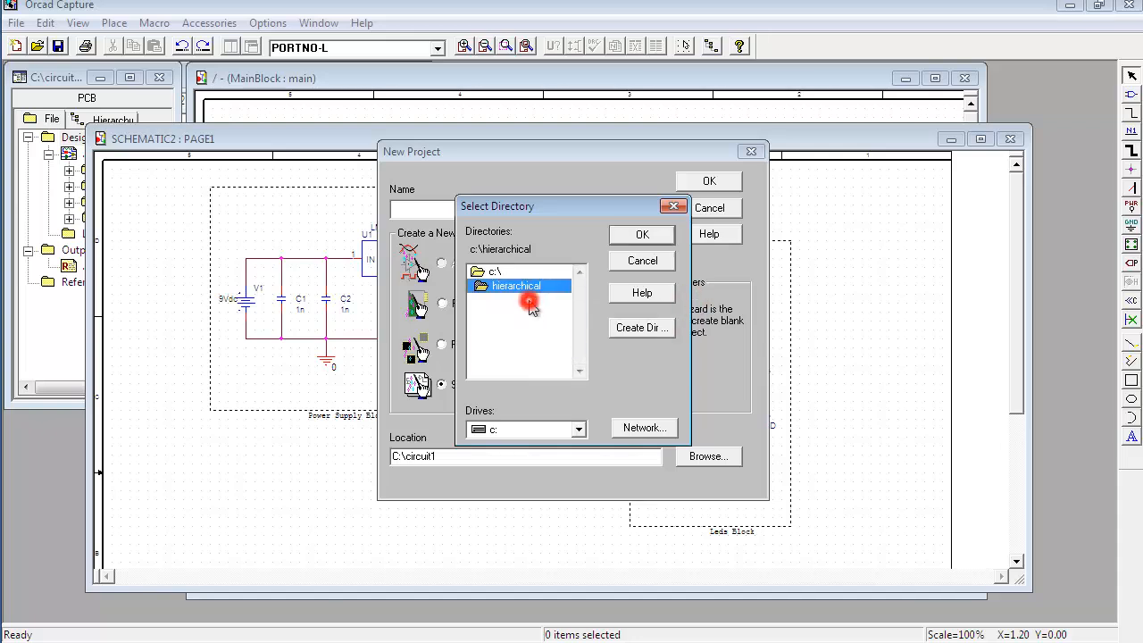
{"action": "left_click", "coordinate": [642, 234]}
Step: Name the project sample1 and create it as a Schematic project
{"action": "left_click", "coordinate": [455, 208]}
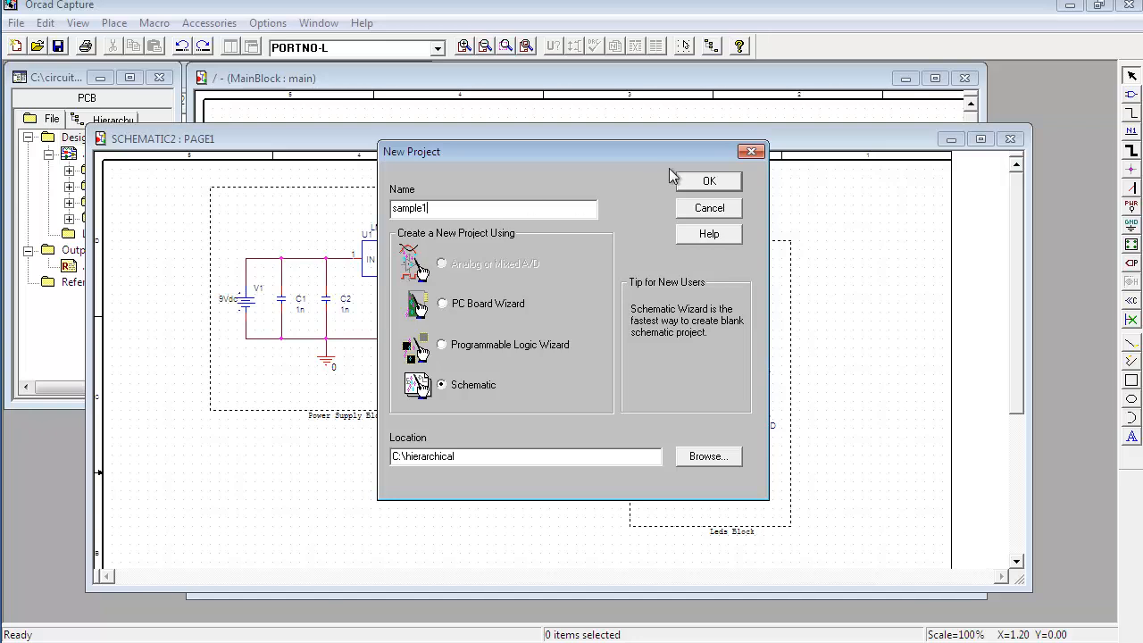
{"action": "left_click", "coordinate": [702, 184]}
{"action": "left_click", "coordinate": [702, 183]}
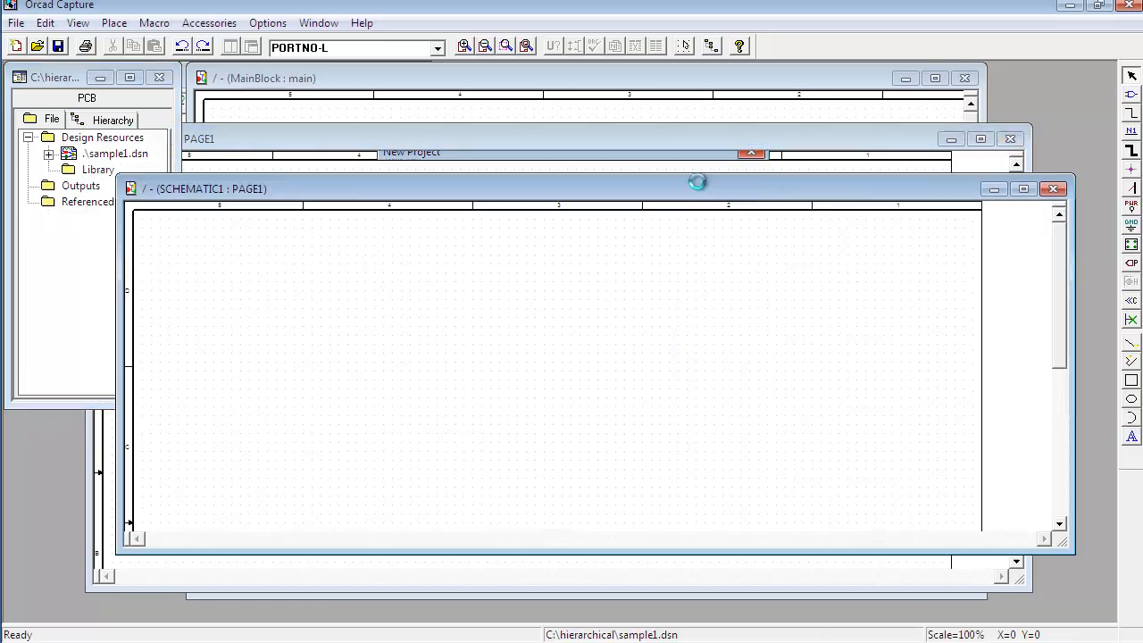
Step: Minimize the older MainBlock and SCHEMATIC2 windows, keeping the new SCHEMATIC1 page open
{"action": "left_click_drag", "start_coordinate": [509, 198], "coordinate": [534, 187]}
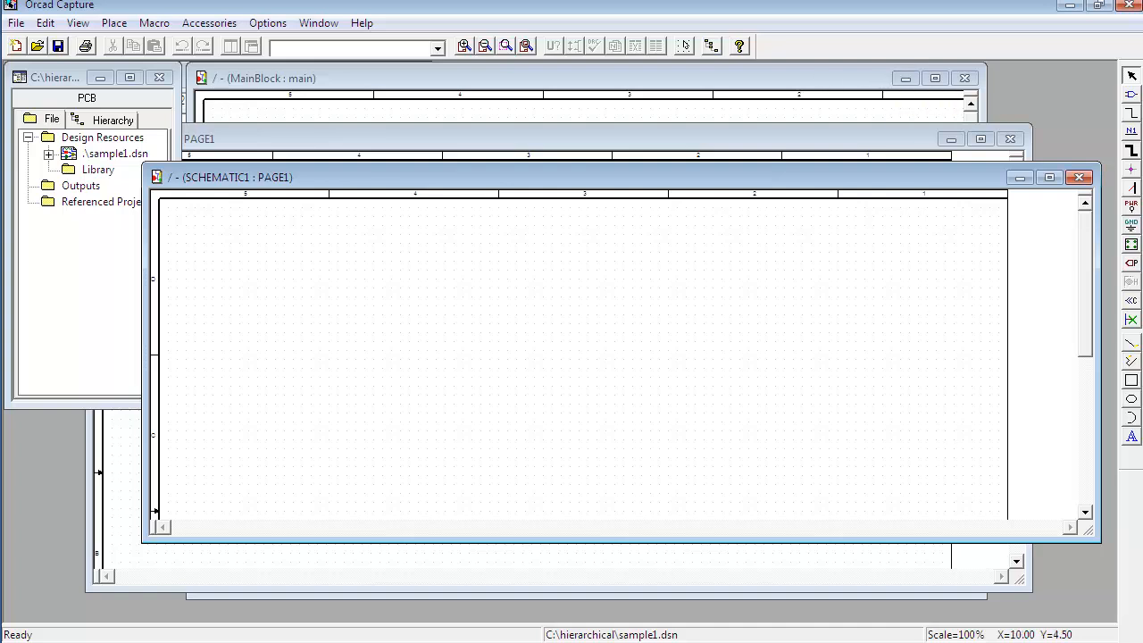
{"action": "left_click_drag", "start_coordinate": [56, 79], "coordinate": [50, 156]}
{"action": "left_click", "coordinate": [100, 77]}
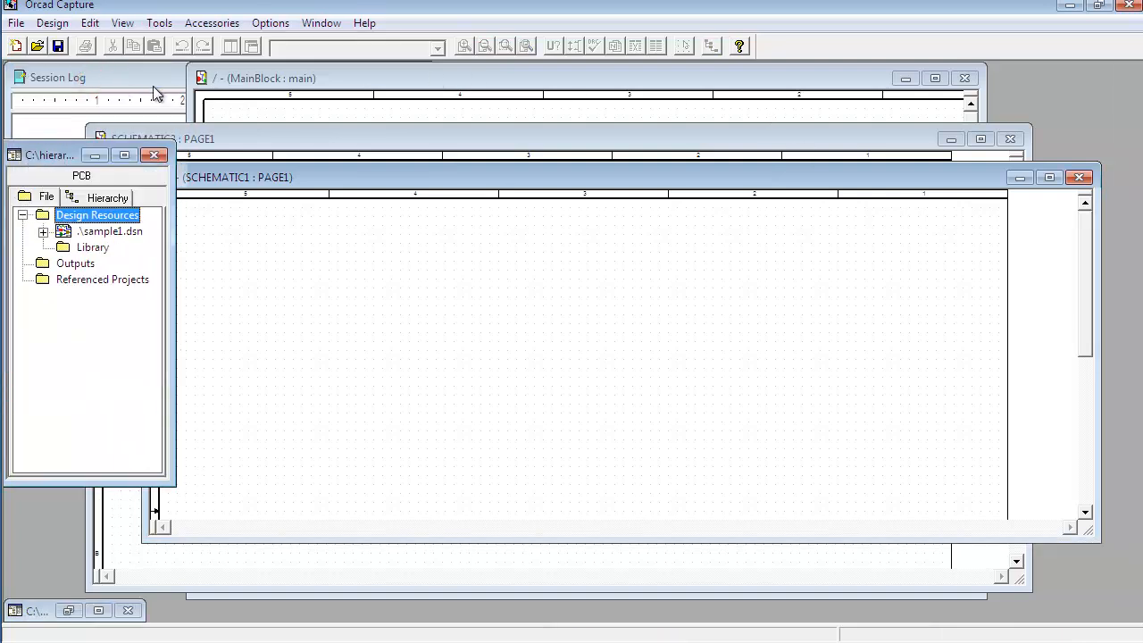
{"action": "left_click", "coordinate": [905, 78]}
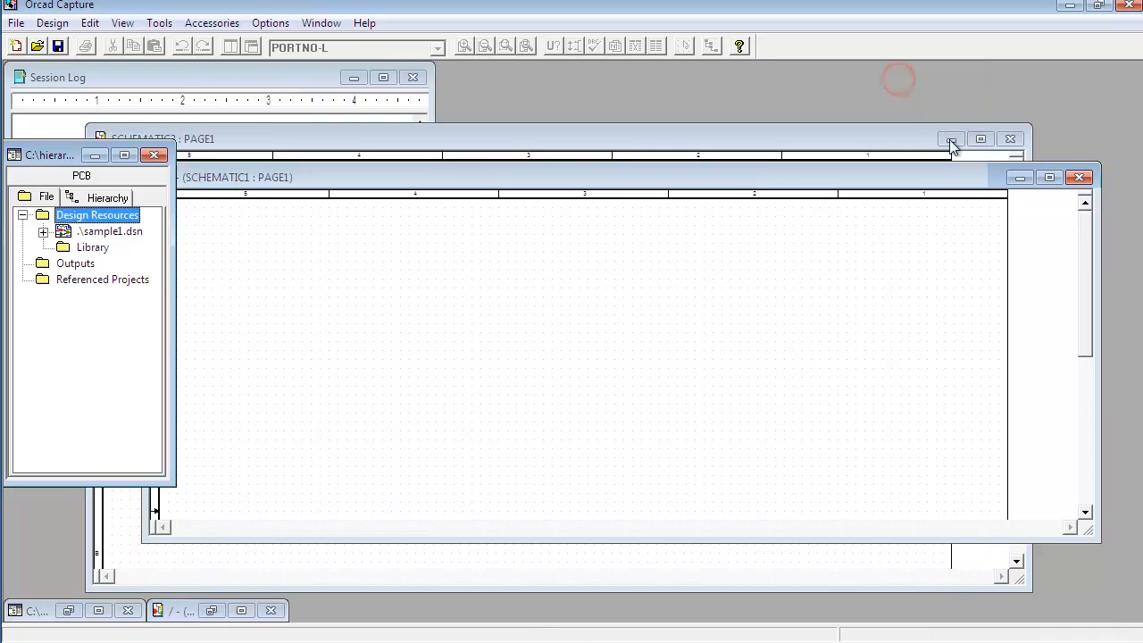
{"action": "left_click", "coordinate": [951, 139]}
Step: Reposition and resize the SCHEMATIC1 page and project manager windows
{"action": "left_click_drag", "start_coordinate": [564, 177], "coordinate": [573, 82]}
{"action": "left_click_drag", "start_coordinate": [30, 164], "coordinate": [33, 122]}
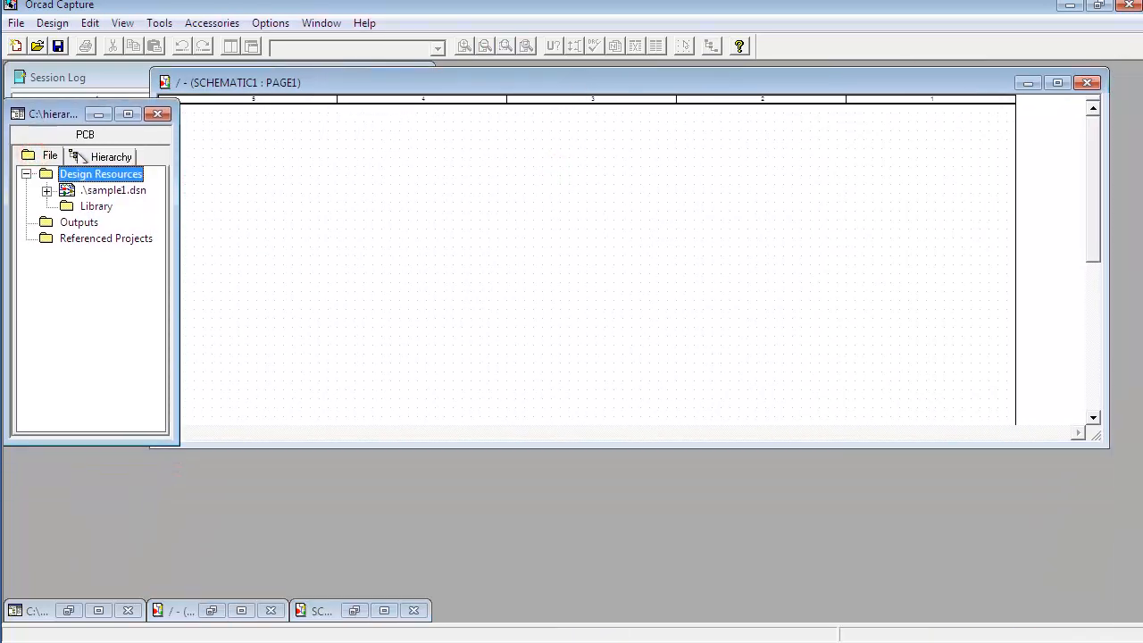
{"action": "left_click", "coordinate": [329, 222]}
{"action": "left_click_drag", "start_coordinate": [155, 444], "coordinate": [204, 524]}
{"action": "left_click", "coordinate": [378, 247]}
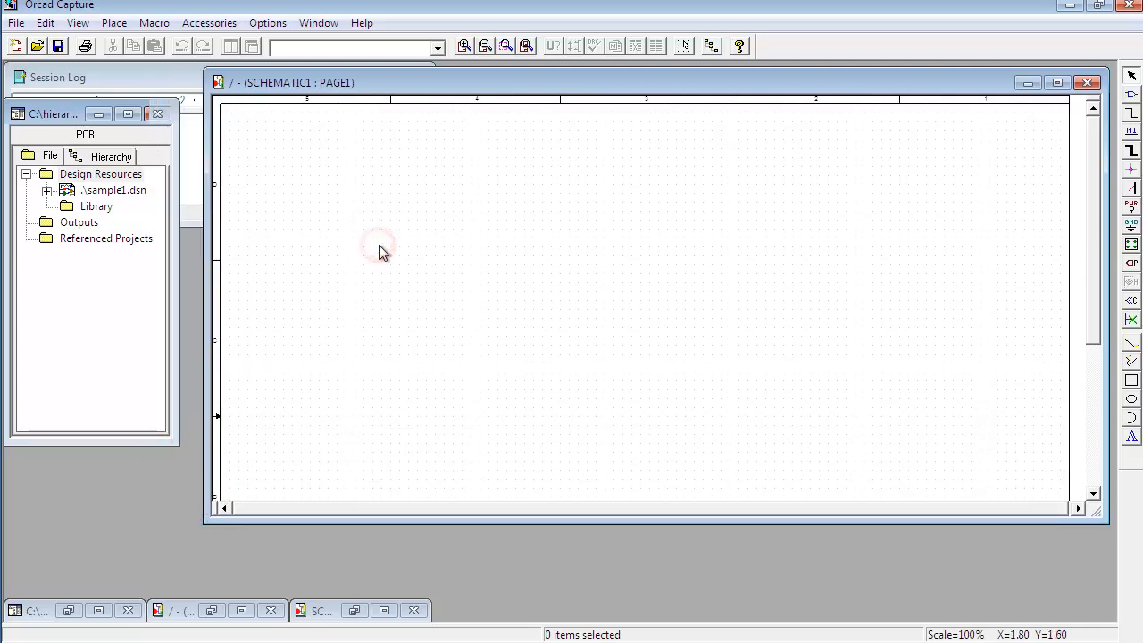
Step: Open the Place Hierarchical Block dialog and set the reference to powersupply
{"action": "left_click", "coordinate": [1131, 244]}
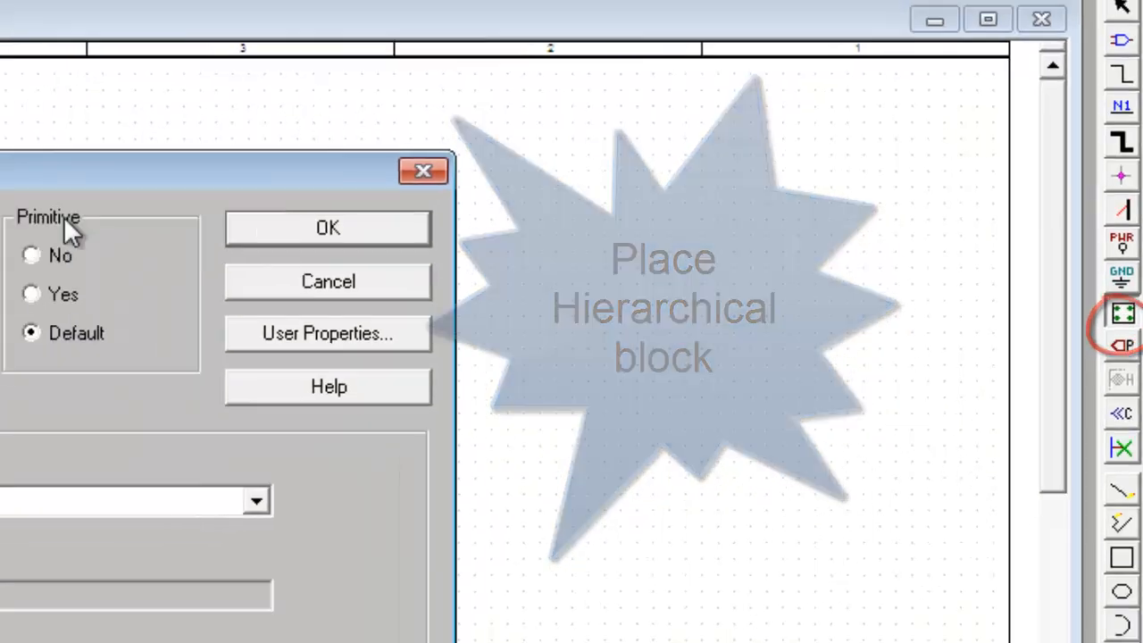
{"action": "left_click", "coordinate": [324, 168]}
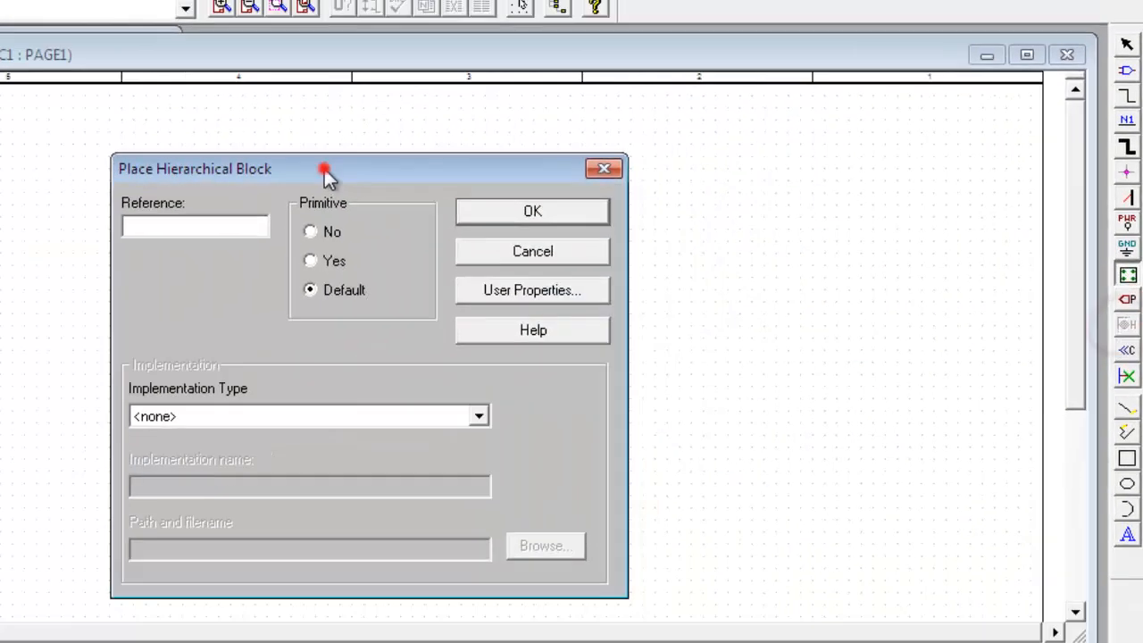
{"action": "left_click_drag", "start_coordinate": [324, 169], "coordinate": [279, 160]}
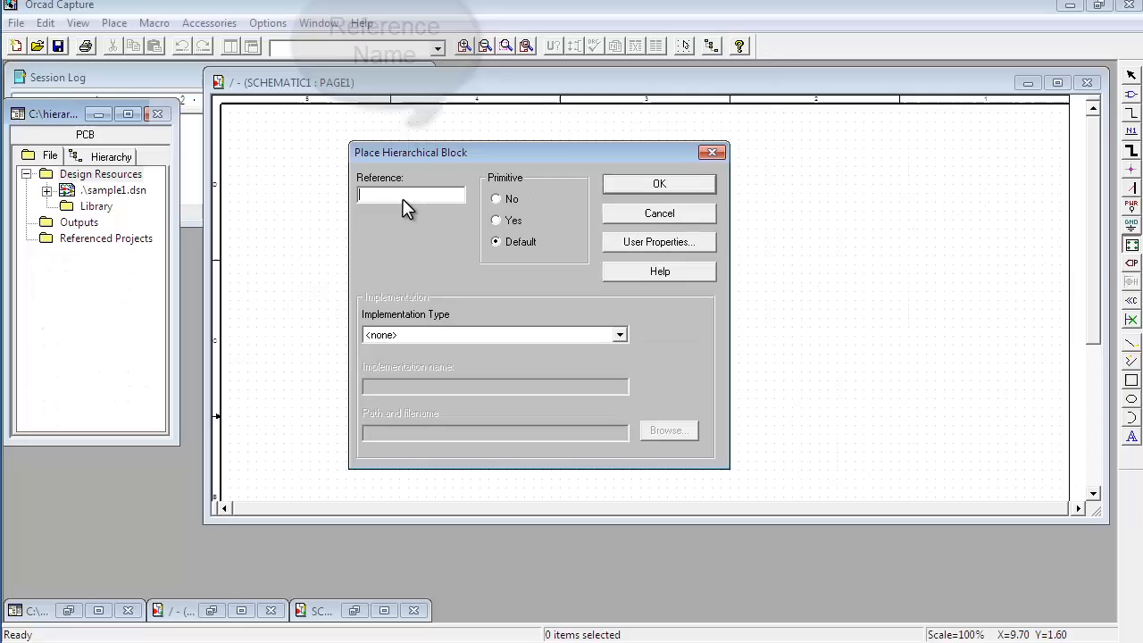
{"action": "left_click", "coordinate": [291, 115]}
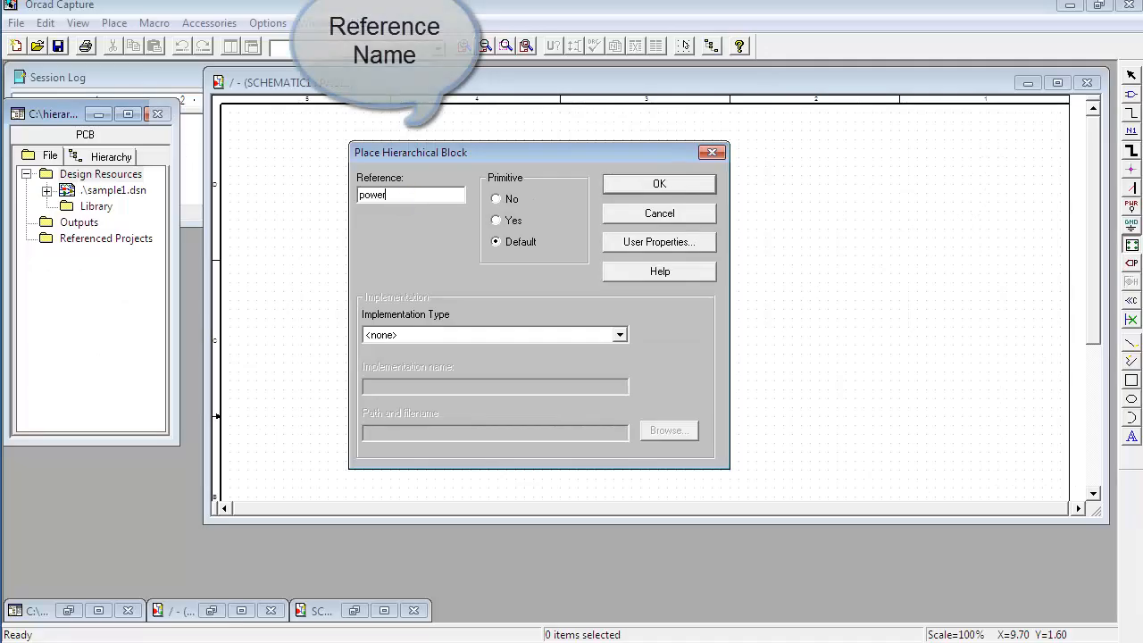
{"action": "type", "text": "powersupply"}
Step: Set the implementation type to Schematic View with the name powersupply-block and confirm
{"action": "left_click", "coordinate": [436, 335]}
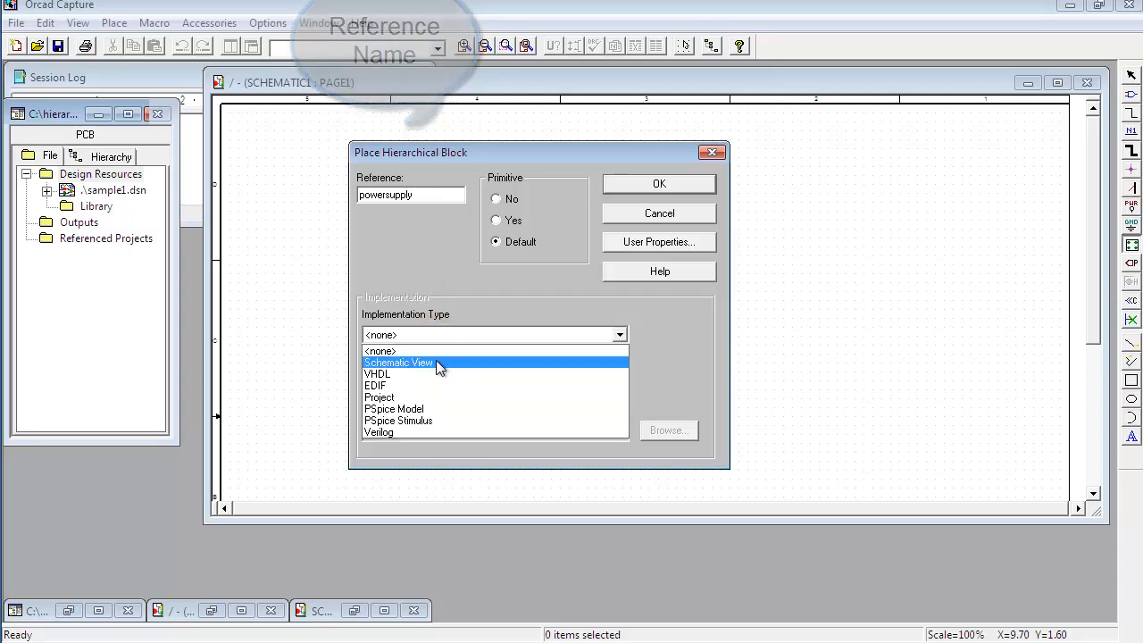
{"action": "left_click", "coordinate": [433, 360]}
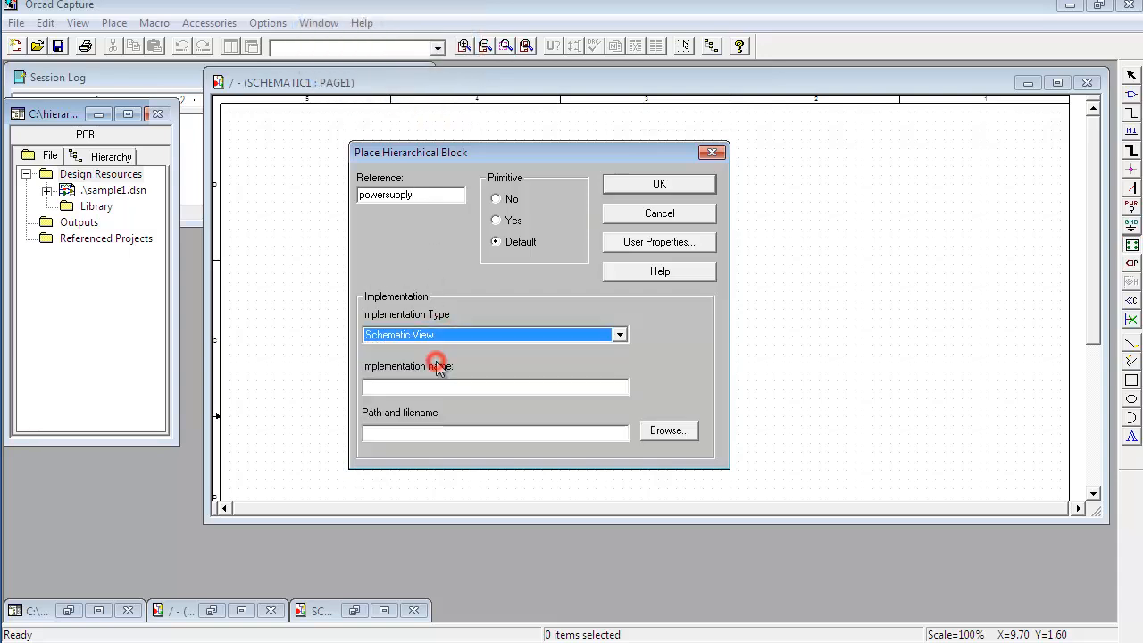
{"action": "left_click", "coordinate": [484, 389]}
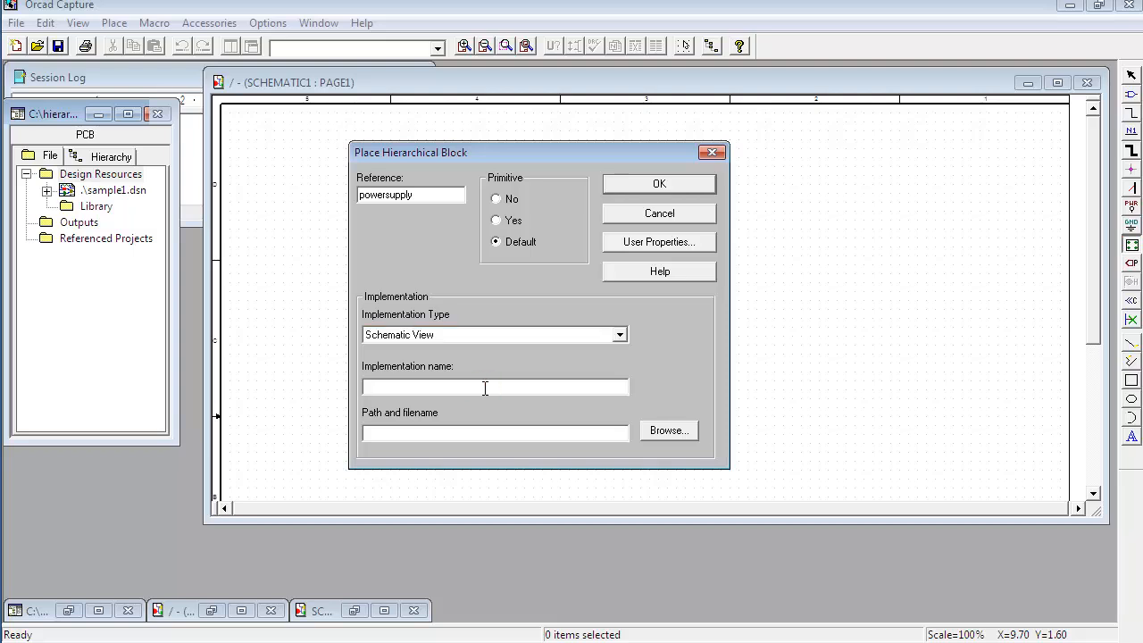
{"action": "type", "text": "powersuppl"}
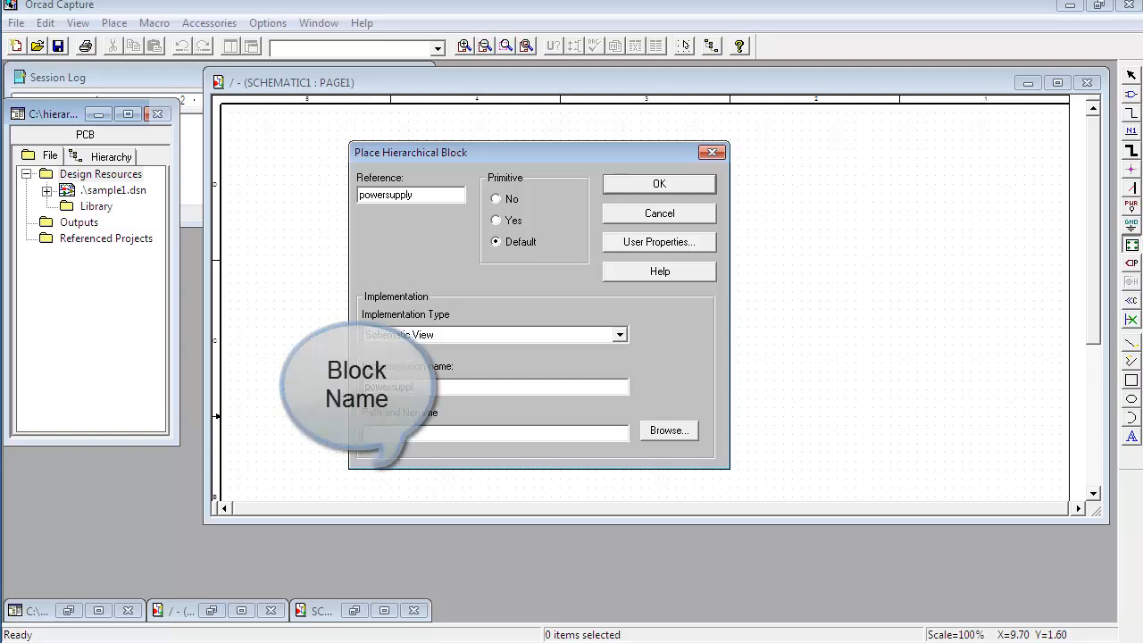
{"action": "type", "text": "y-block"}
{"action": "left_click", "coordinate": [653, 184]}
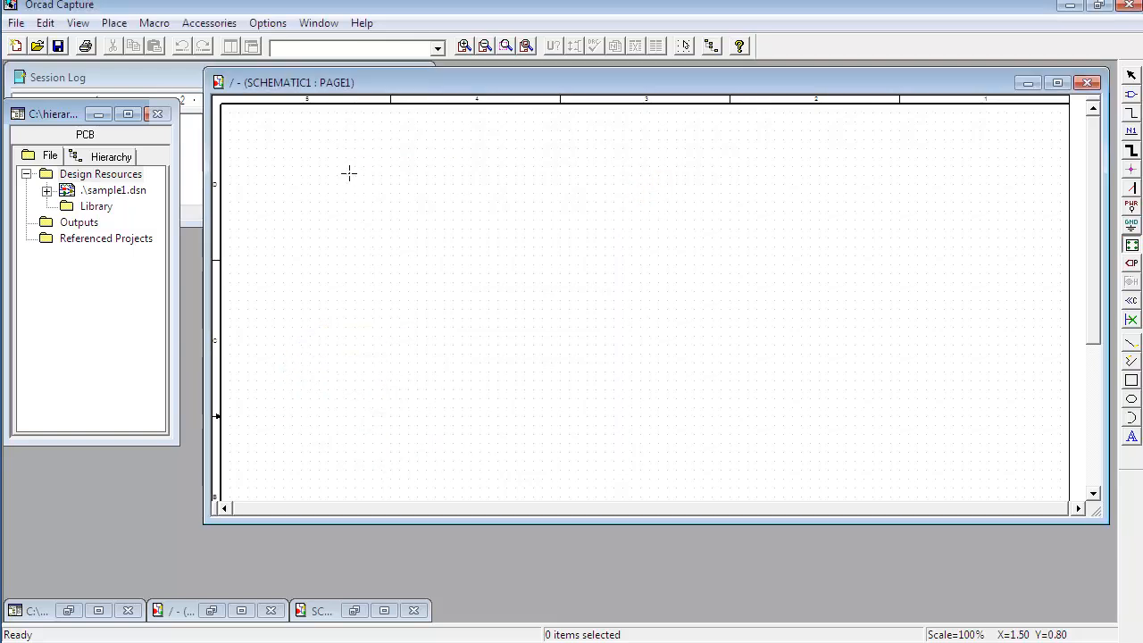
Step: Draw the powersupply hierarchical block as a square near the page's upper left
{"action": "left_click_drag", "start_coordinate": [321, 158], "coordinate": [500, 327]}
{"action": "left_click", "coordinate": [593, 221]}
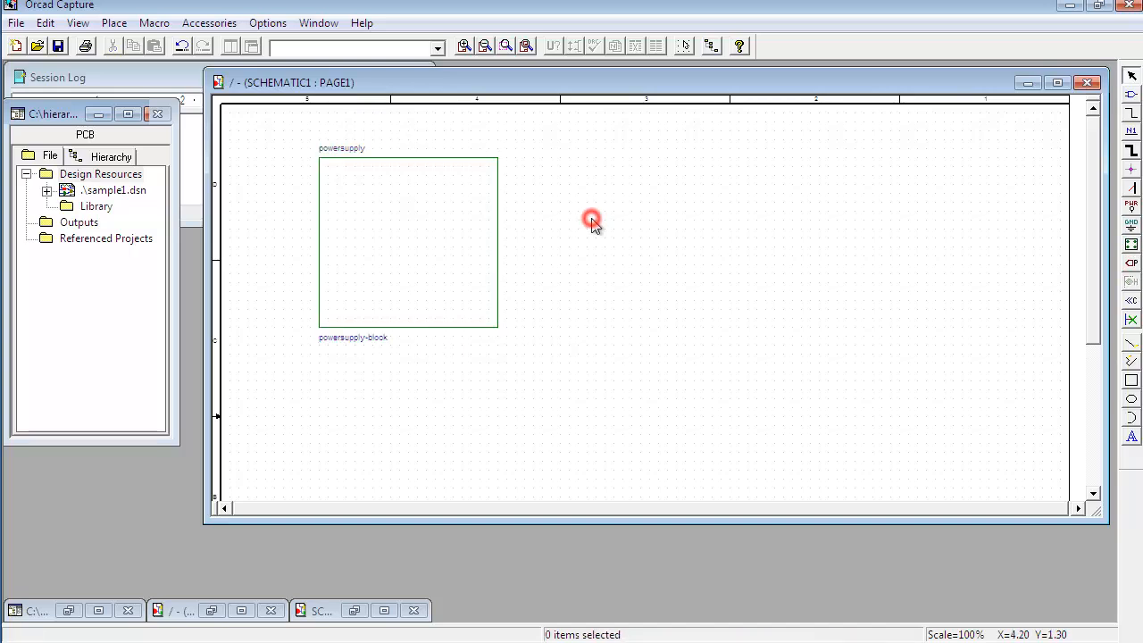
Step: Add a passive hierarchical pin named out5v on the powersupply block's right edge
{"action": "left_click_drag", "start_coordinate": [544, 83], "coordinate": [536, 141]}
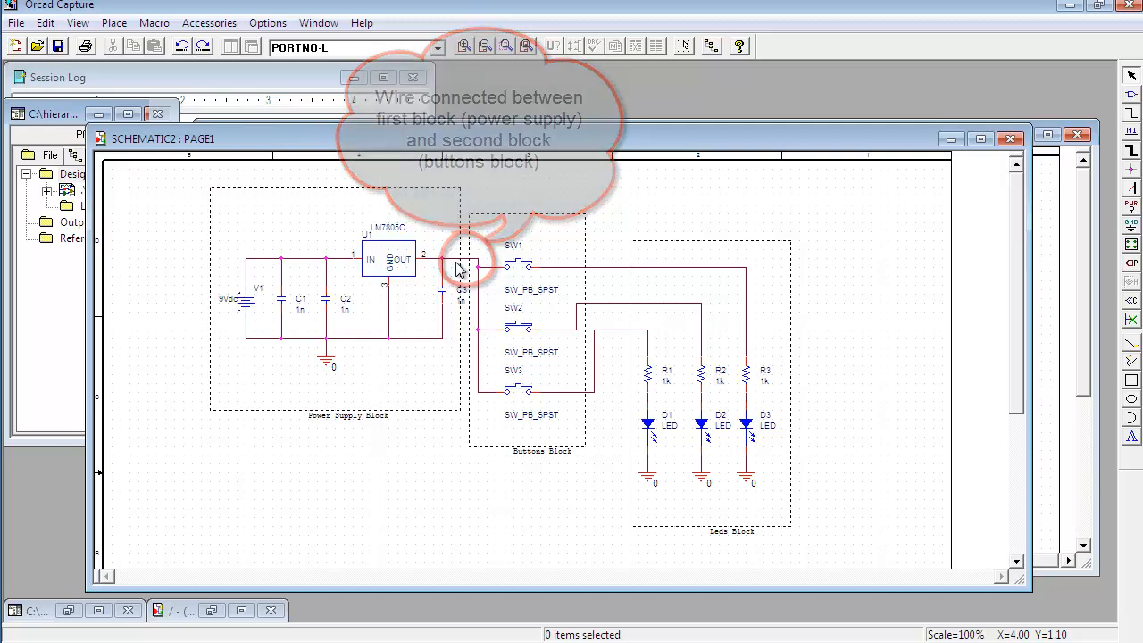
{"action": "left_click", "coordinate": [463, 264]}
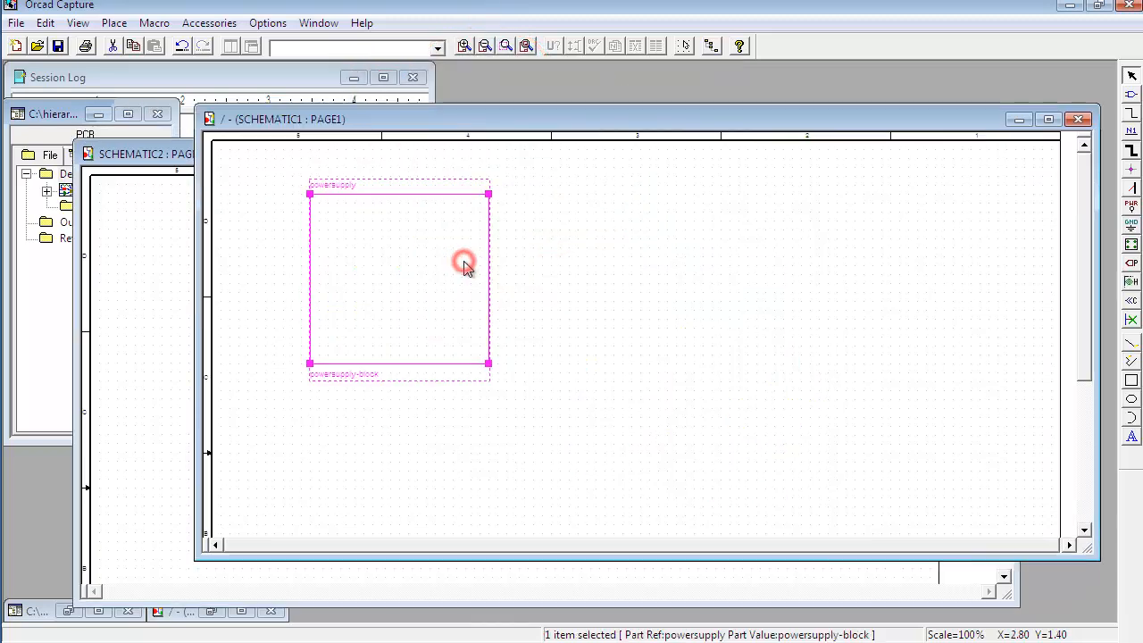
{"action": "left_click", "coordinate": [1131, 282]}
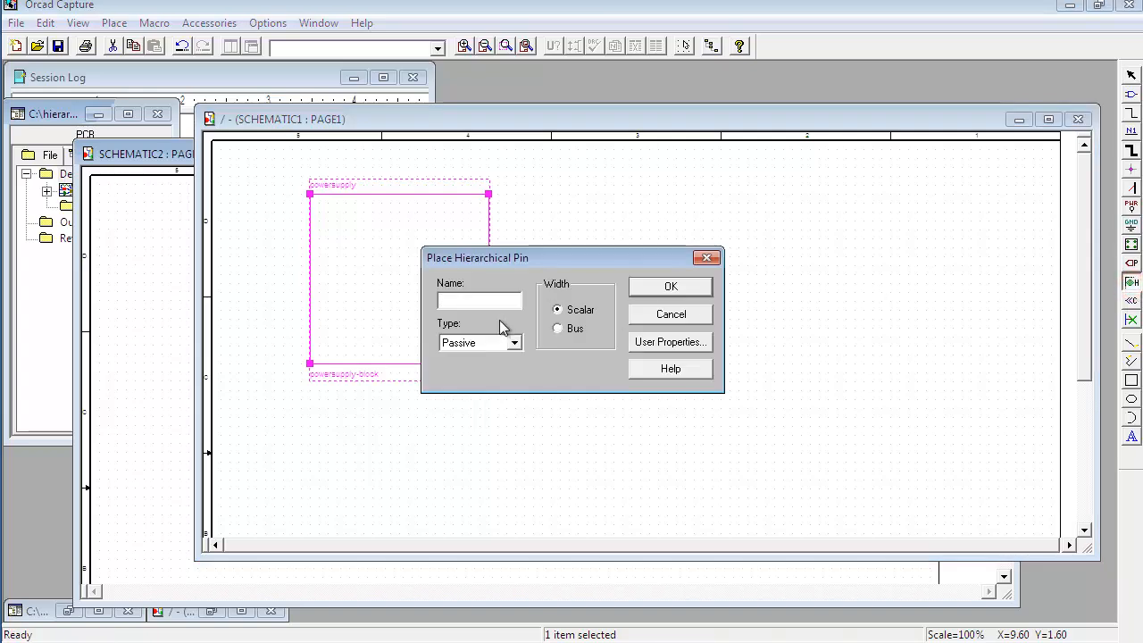
{"action": "left_click", "coordinate": [471, 300]}
{"action": "left_click_drag", "start_coordinate": [496, 258], "coordinate": [546, 231]}
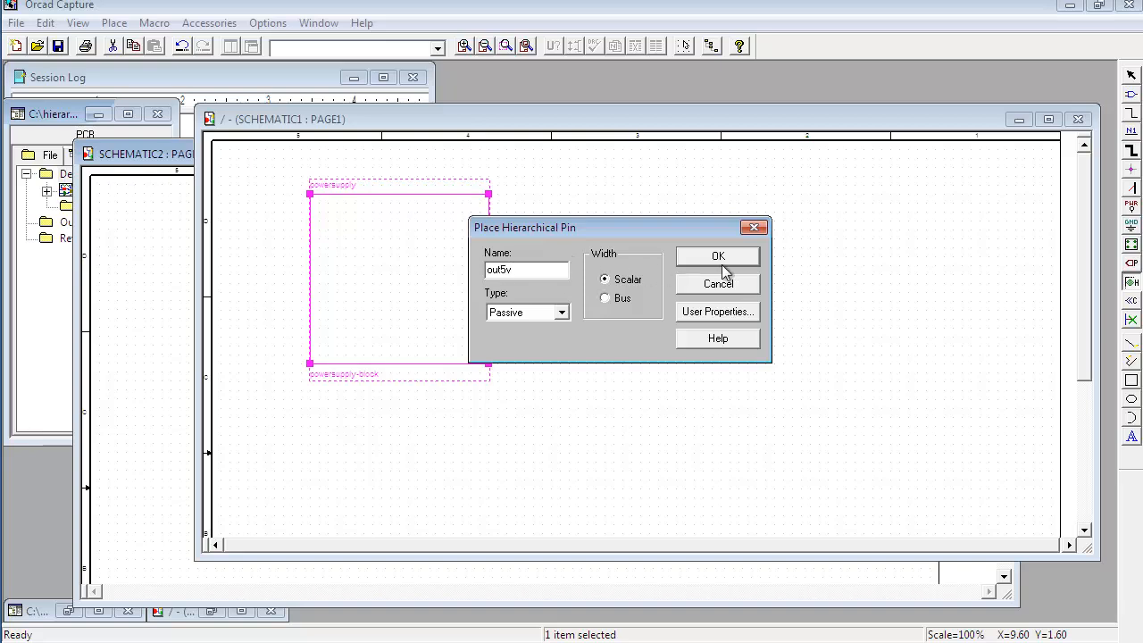
{"action": "left_click", "coordinate": [540, 318]}
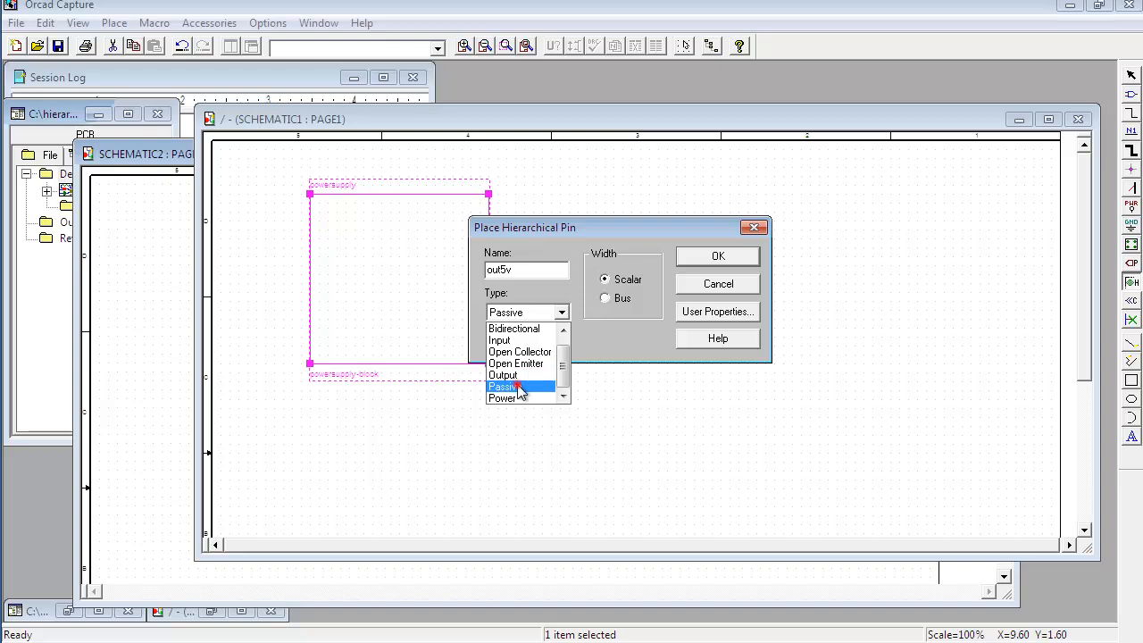
{"action": "left_click", "coordinate": [520, 390]}
{"action": "left_click", "coordinate": [692, 257]}
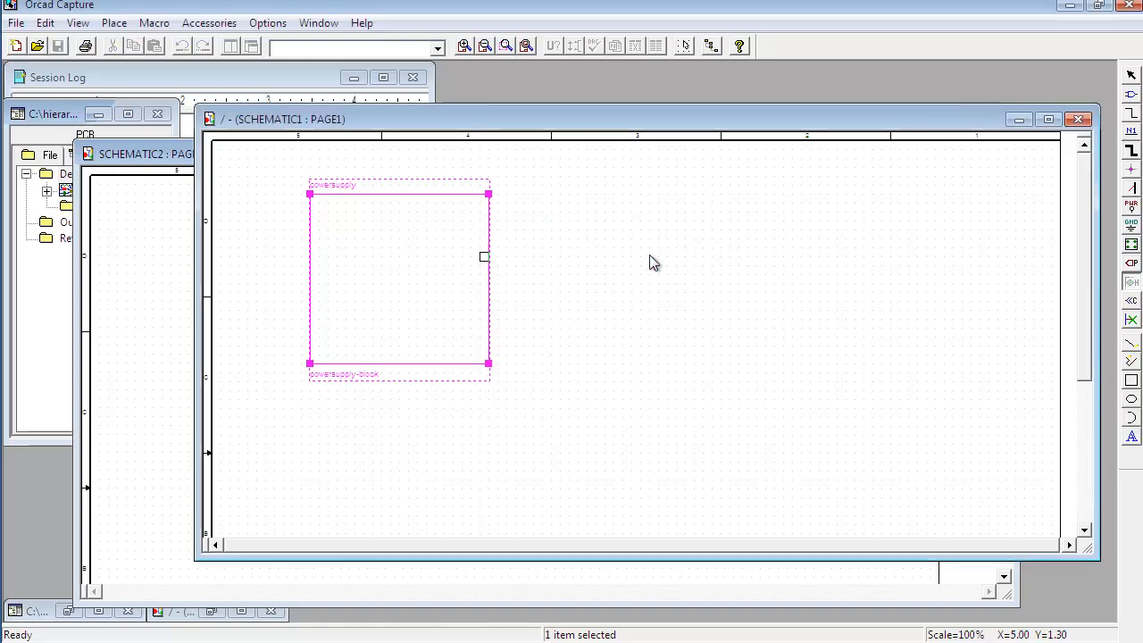
{"action": "left_click", "coordinate": [489, 231]}
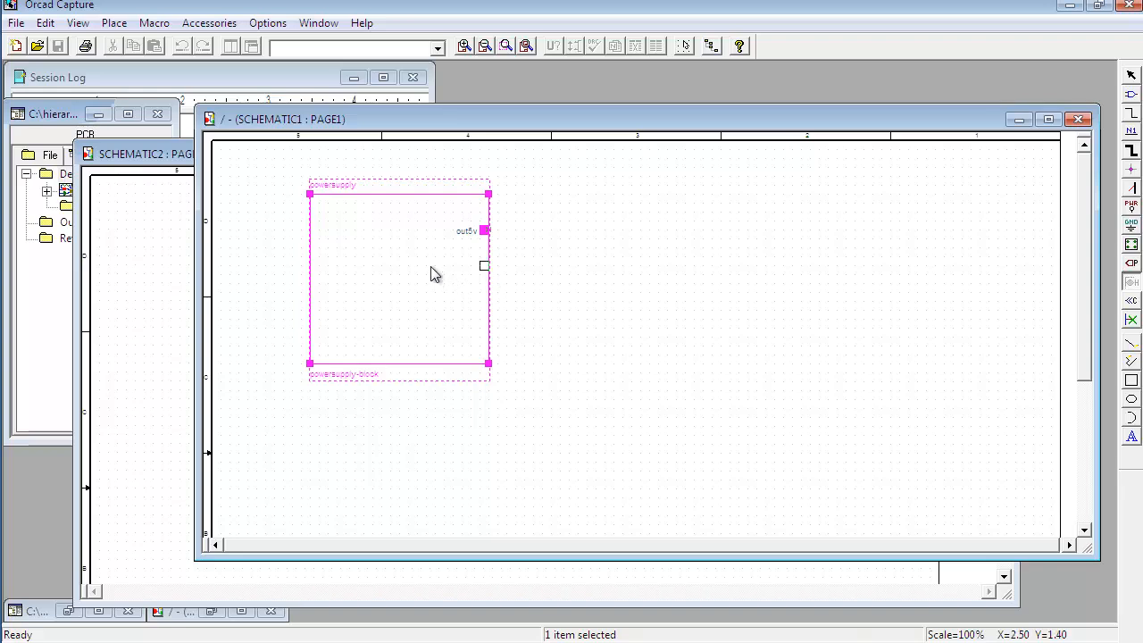
{"action": "key", "text": "Escape"}
{"action": "left_click", "coordinate": [556, 270]}
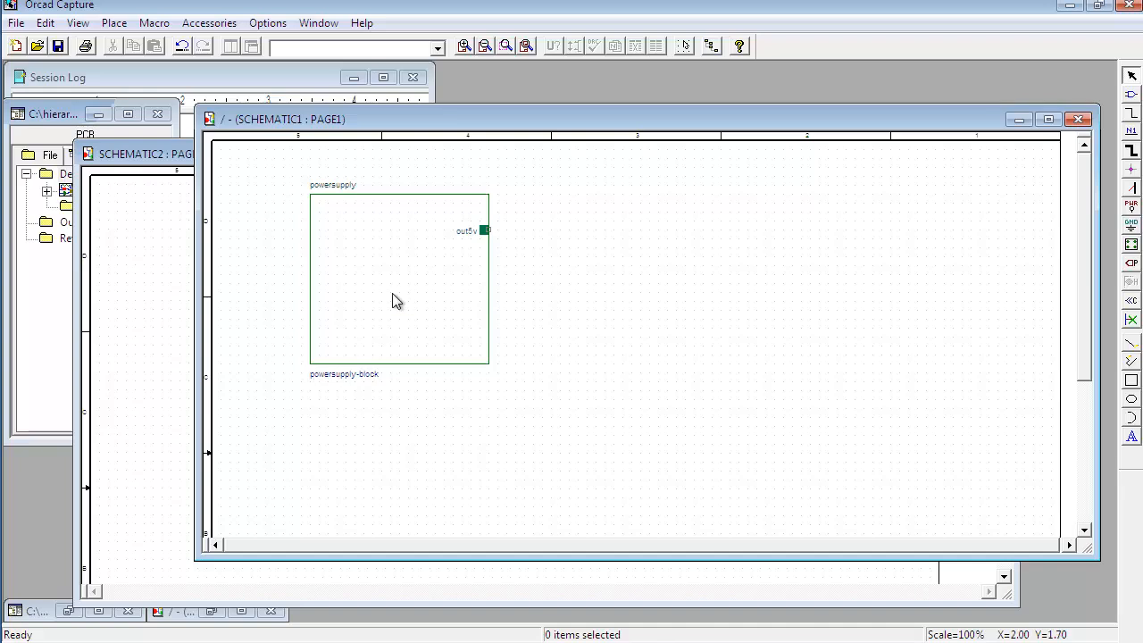
Step: Move the SCHEMATIC1 page window upward and bring it back in front of the reference schematic
{"action": "left_click_drag", "start_coordinate": [485, 125], "coordinate": [433, 101]}
{"action": "left_click", "coordinate": [560, 573]}
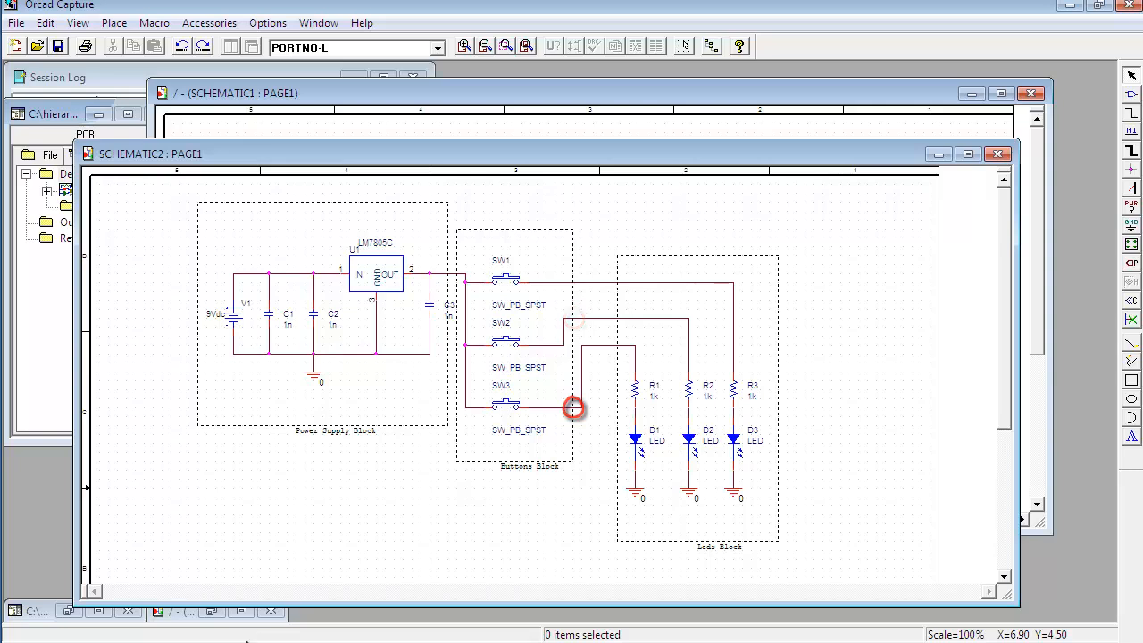
{"action": "left_click", "coordinate": [486, 100]}
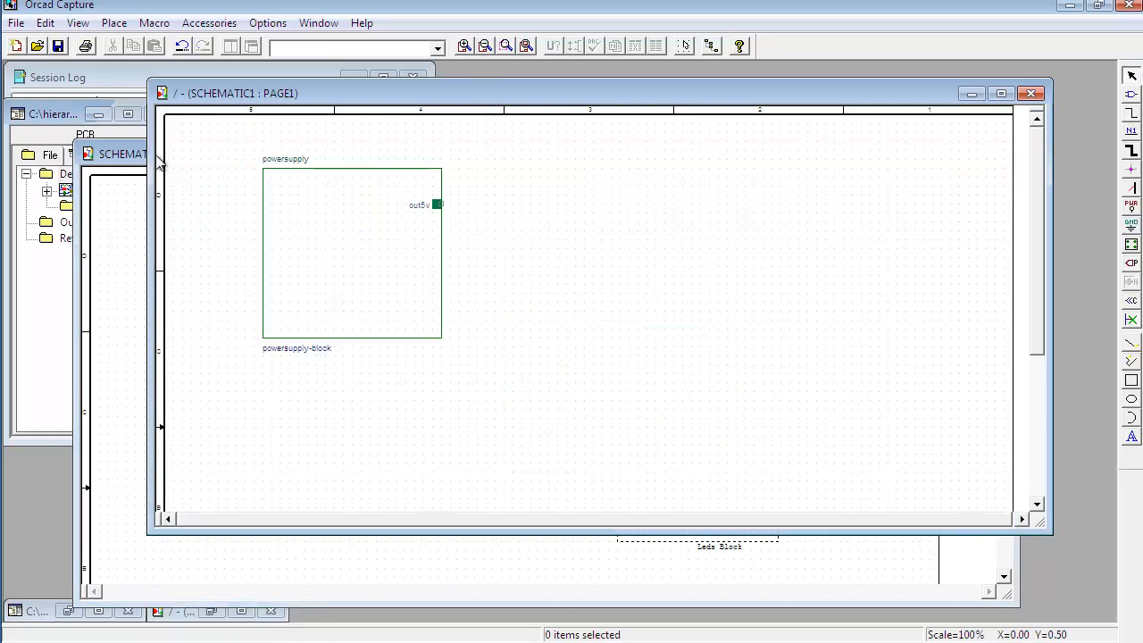
Step: Open the Place Hierarchical Block dialog and set the reference to buttons
{"action": "left_click", "coordinate": [1131, 245]}
{"action": "left_click_drag", "start_coordinate": [566, 169], "coordinate": [684, 167]}
{"action": "left_click", "coordinate": [577, 210]}
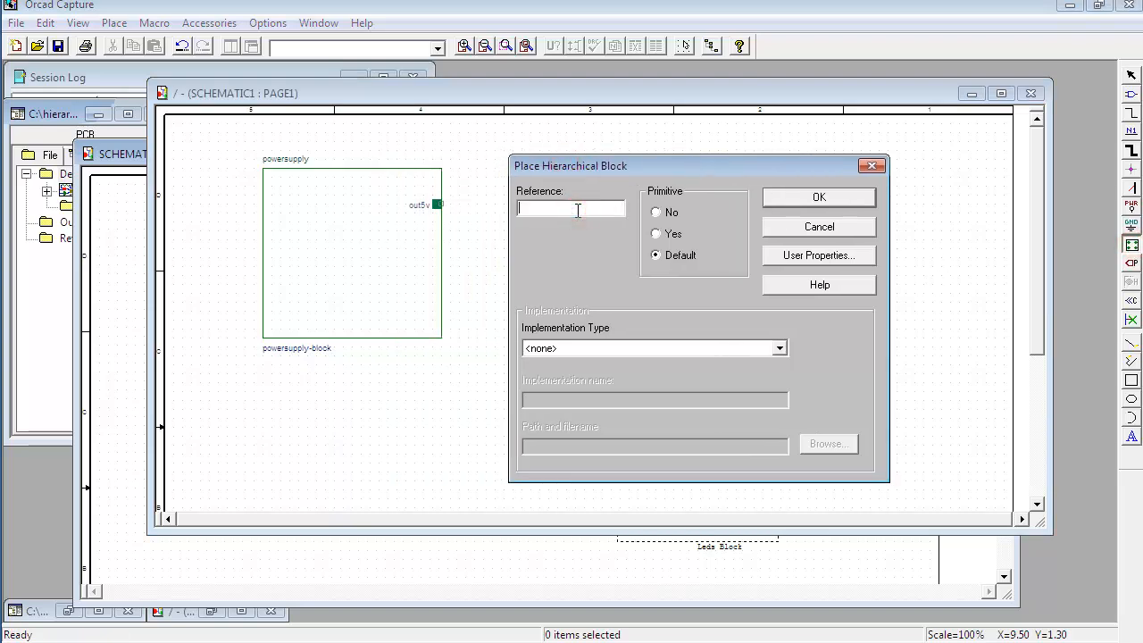
{"action": "type", "text": "buttons"}
Step: Set the implementation type to Schematic View with the name buttons-block and confirm
{"action": "left_click", "coordinate": [564, 347]}
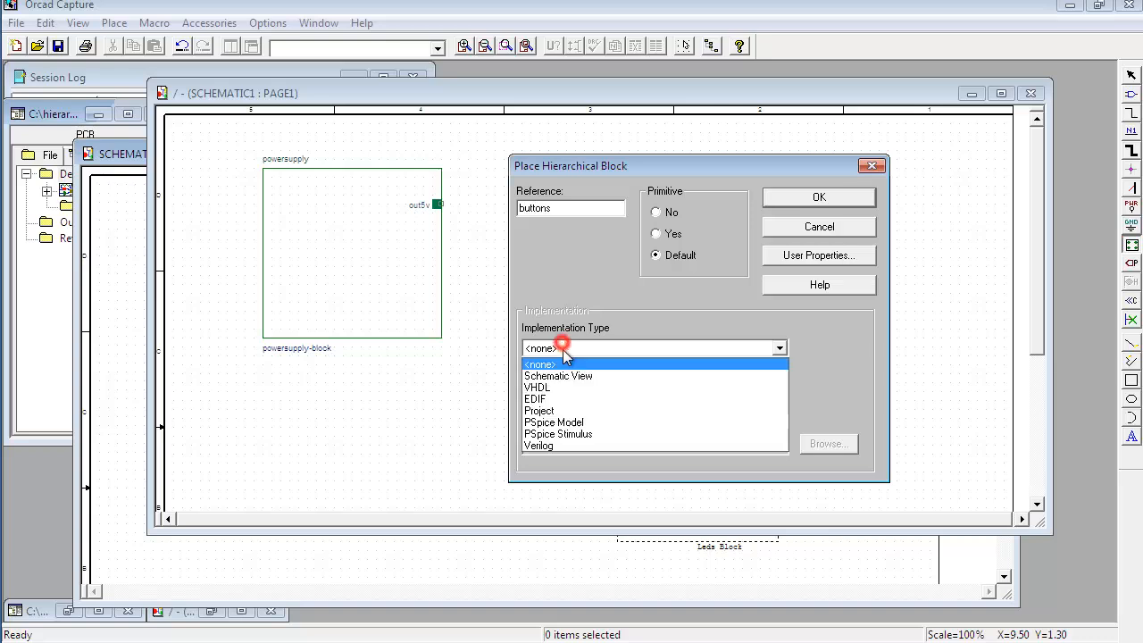
{"action": "left_click", "coordinate": [575, 373]}
{"action": "left_click", "coordinate": [580, 402]}
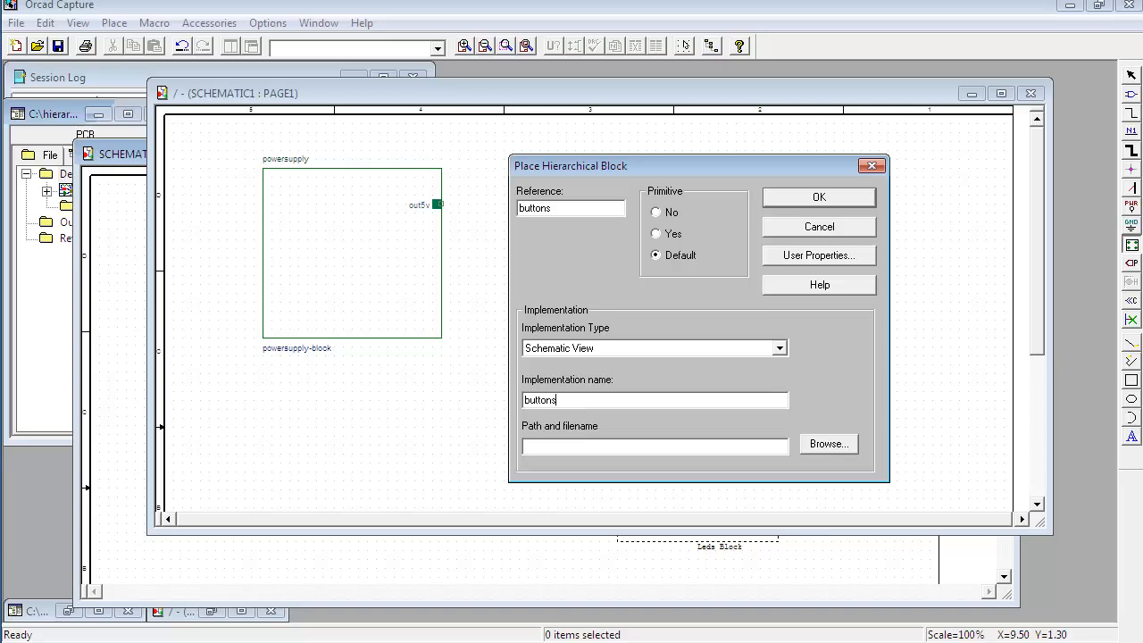
{"action": "type", "text": "buttons-block"}
{"action": "left_click", "coordinate": [809, 198]}
Step: Draw the buttons hierarchical block as a square to the right of the powersupply block
{"action": "left_click_drag", "start_coordinate": [528, 179], "coordinate": [701, 349]}
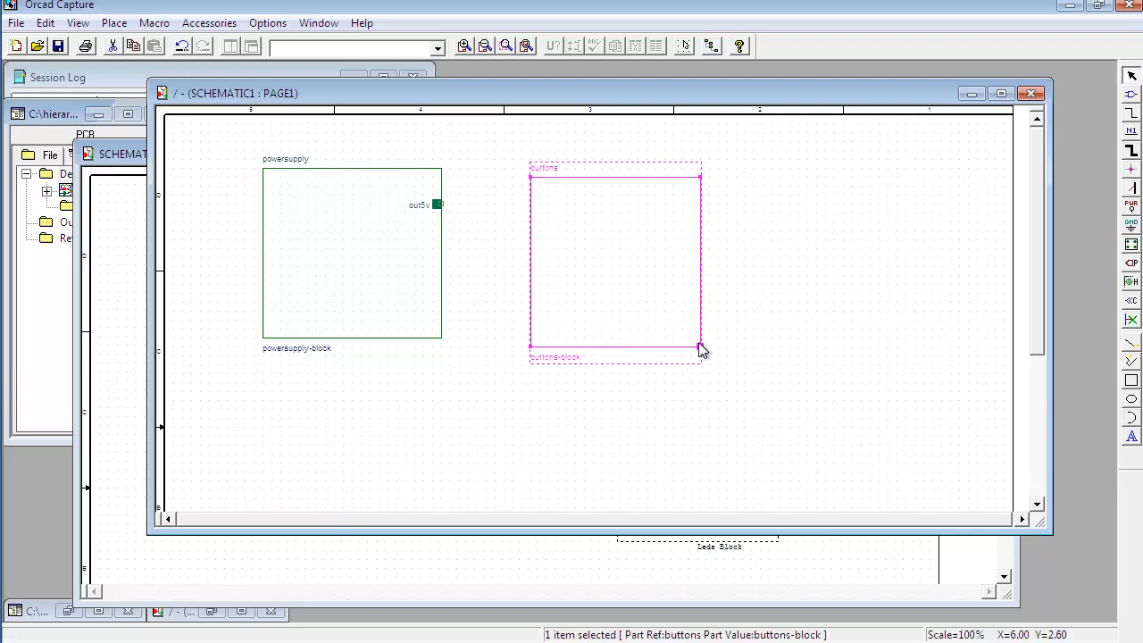
{"action": "left_click", "coordinate": [759, 286]}
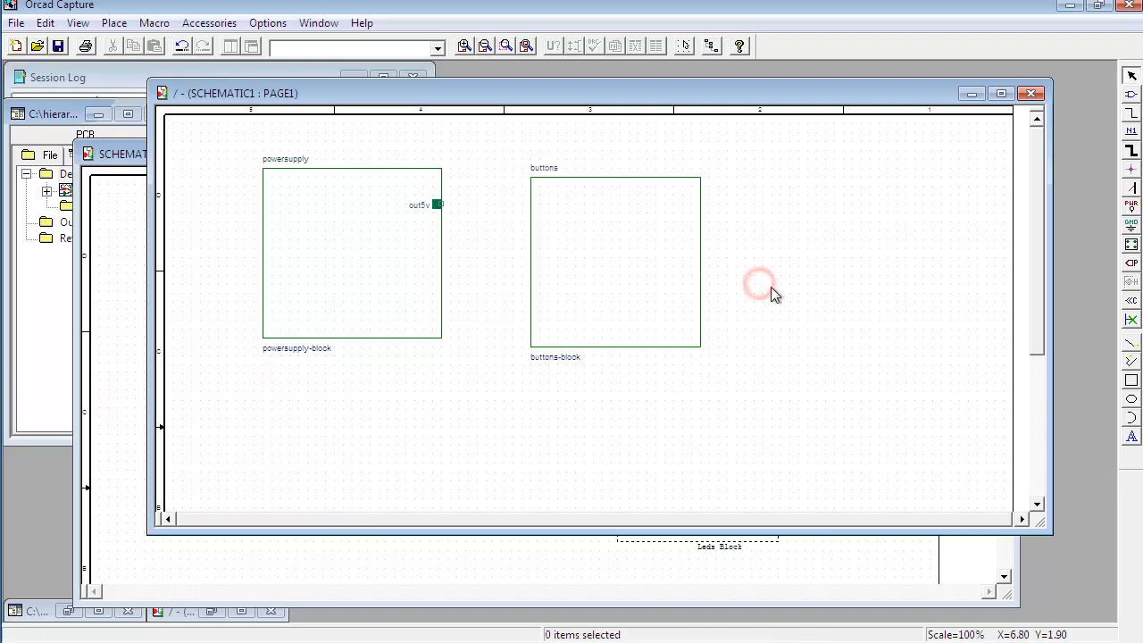
Step: Place a passive hierarchical pin named out5v on the buttons block's left edge
{"action": "left_click", "coordinate": [636, 257]}
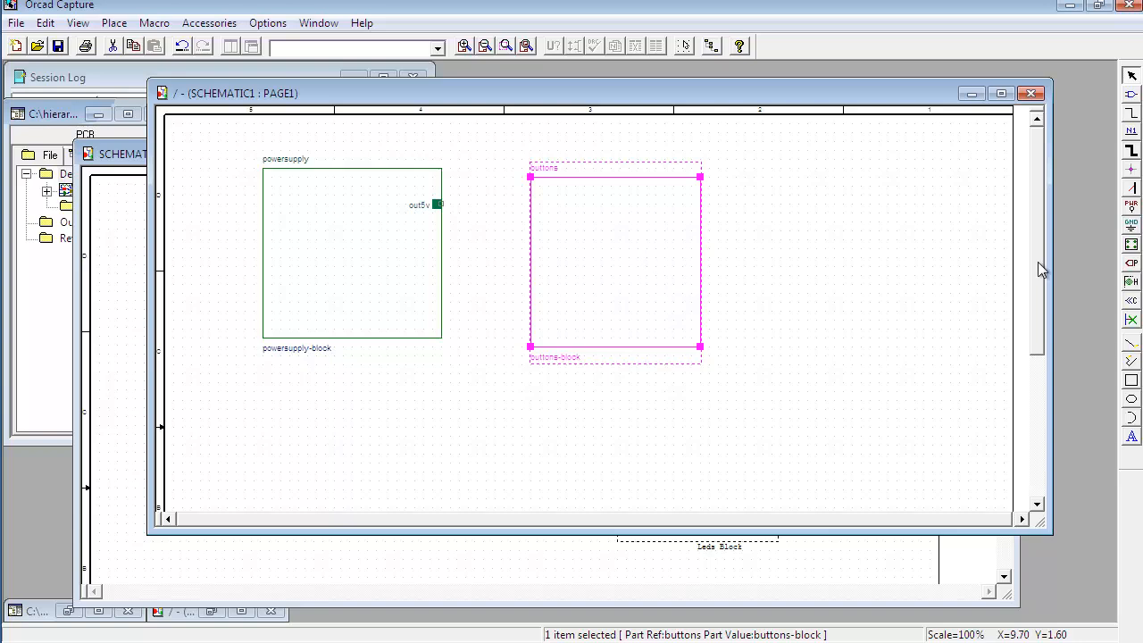
{"action": "left_click", "coordinate": [1131, 283]}
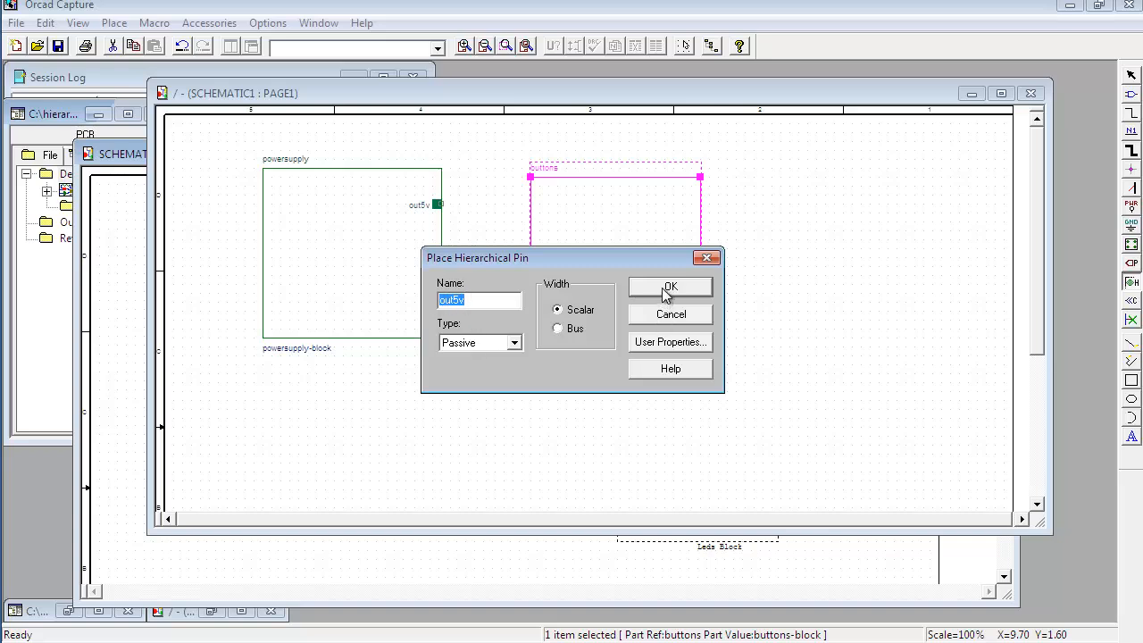
{"action": "left_click", "coordinate": [665, 291]}
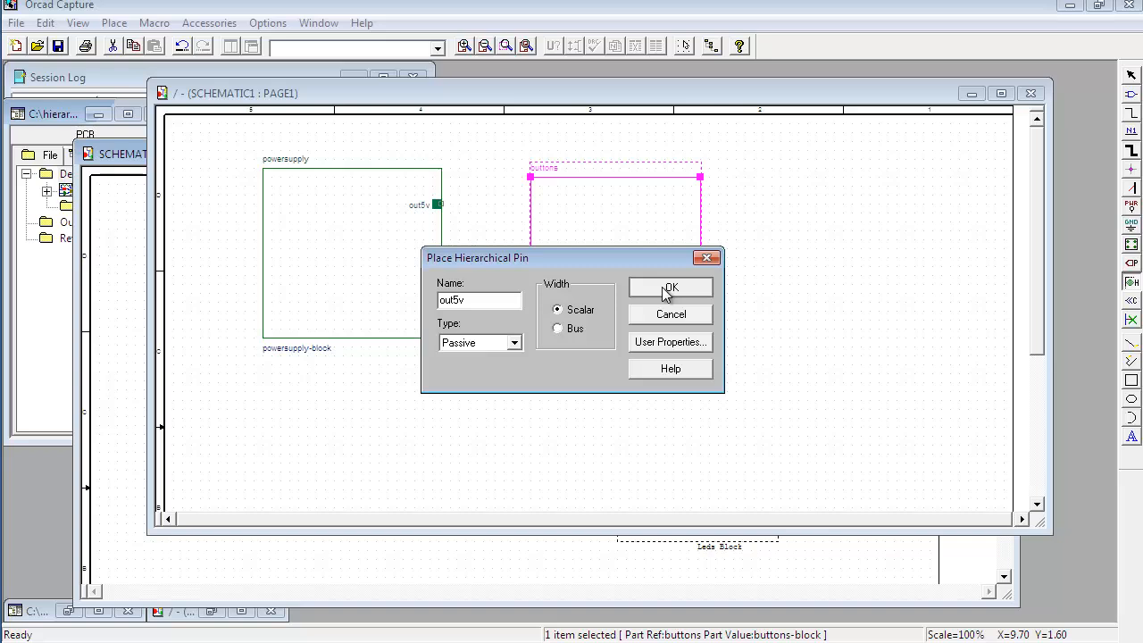
{"action": "left_click", "coordinate": [545, 212]}
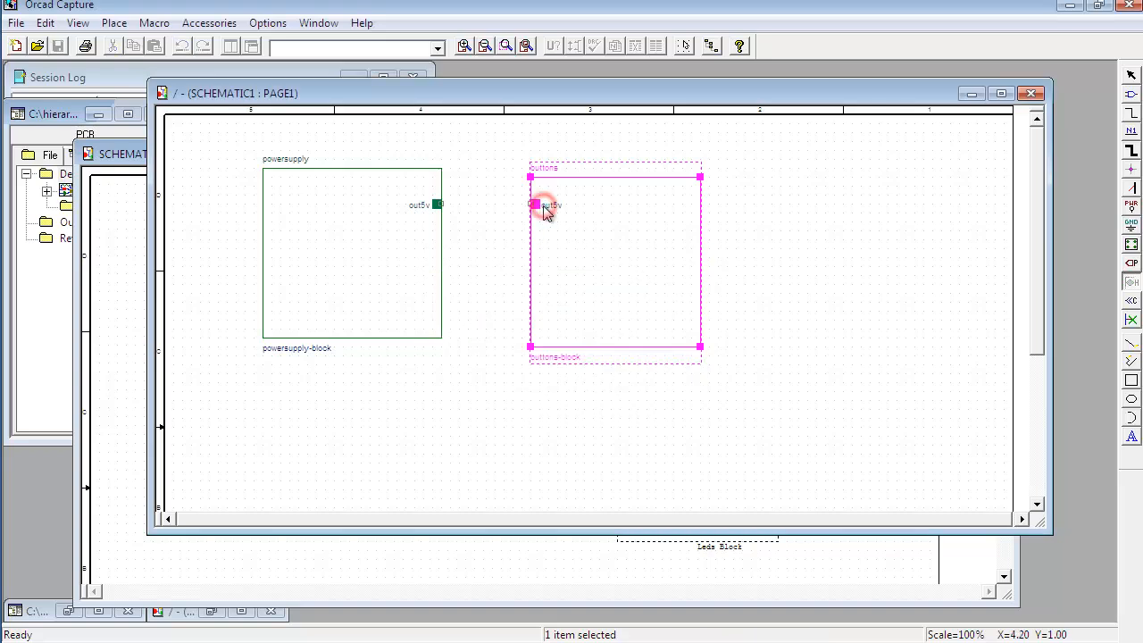
Step: Add hierarchical pins B1, B2 and B3 down the buttons block's right edge
{"action": "left_click", "coordinate": [1131, 282]}
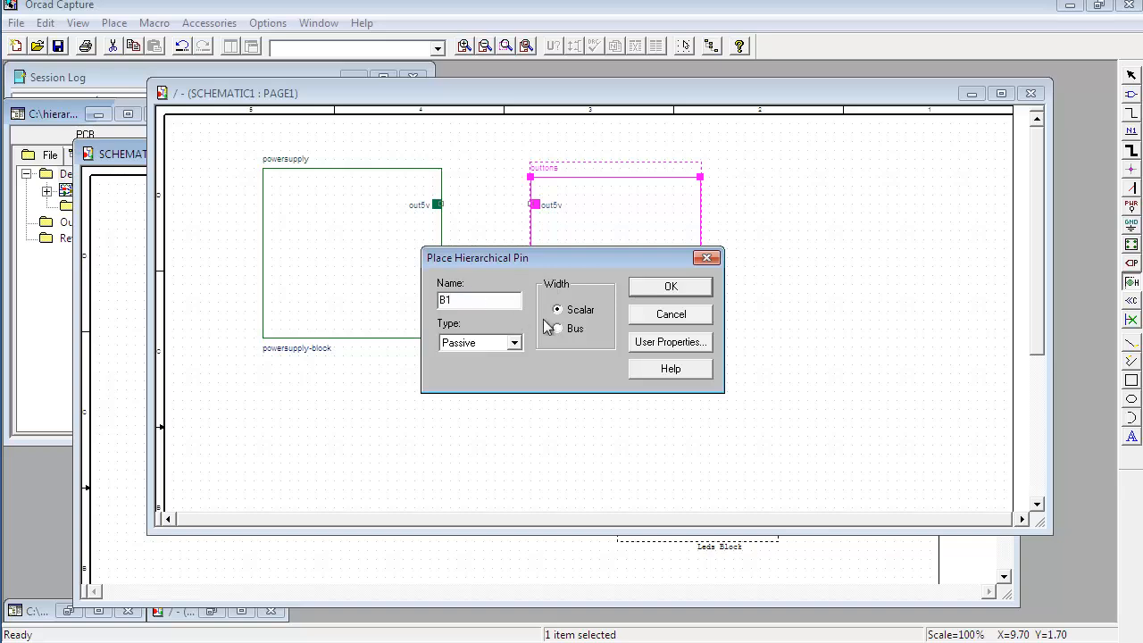
{"action": "left_click", "coordinate": [668, 286]}
{"action": "left_click", "coordinate": [696, 214]}
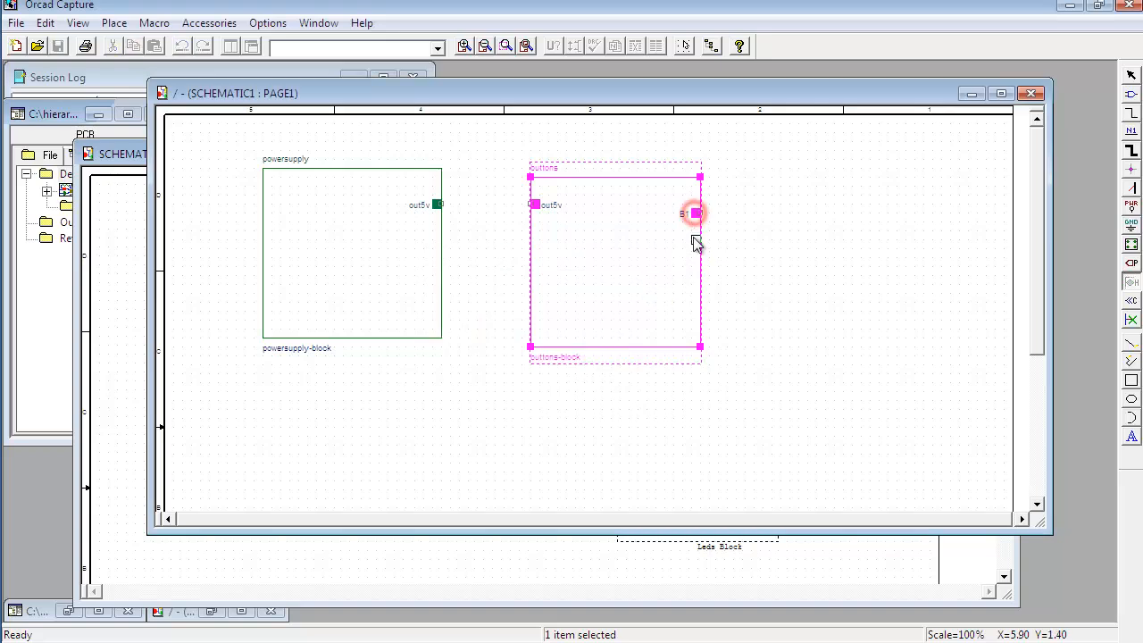
{"action": "left_click", "coordinate": [695, 250]}
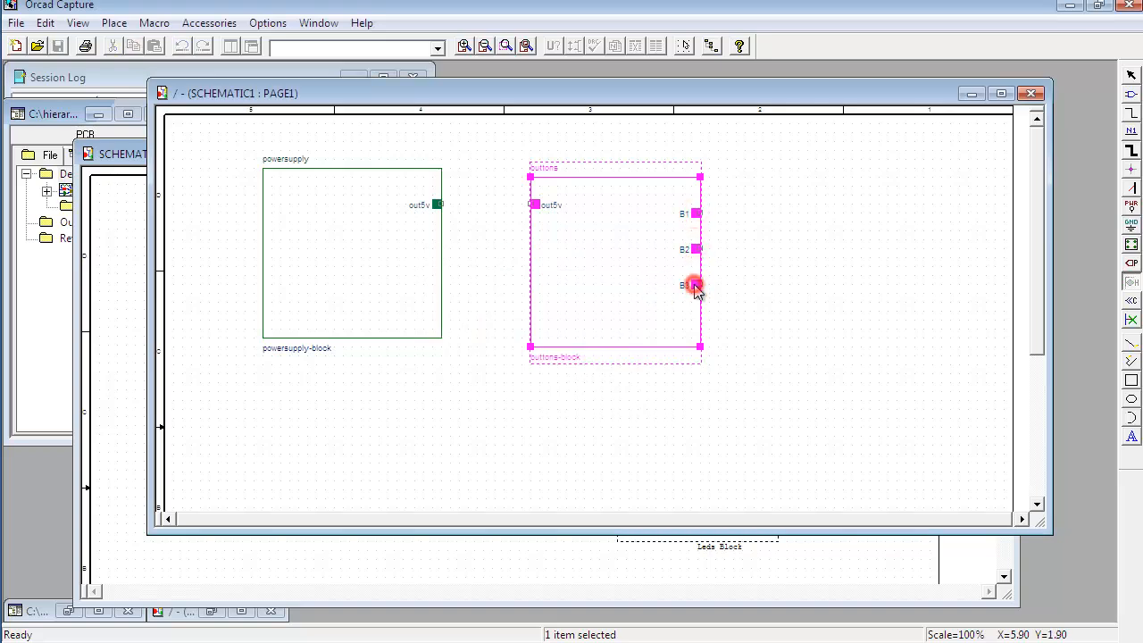
{"action": "right_click", "coordinate": [721, 288]}
{"action": "left_click", "coordinate": [757, 299]}
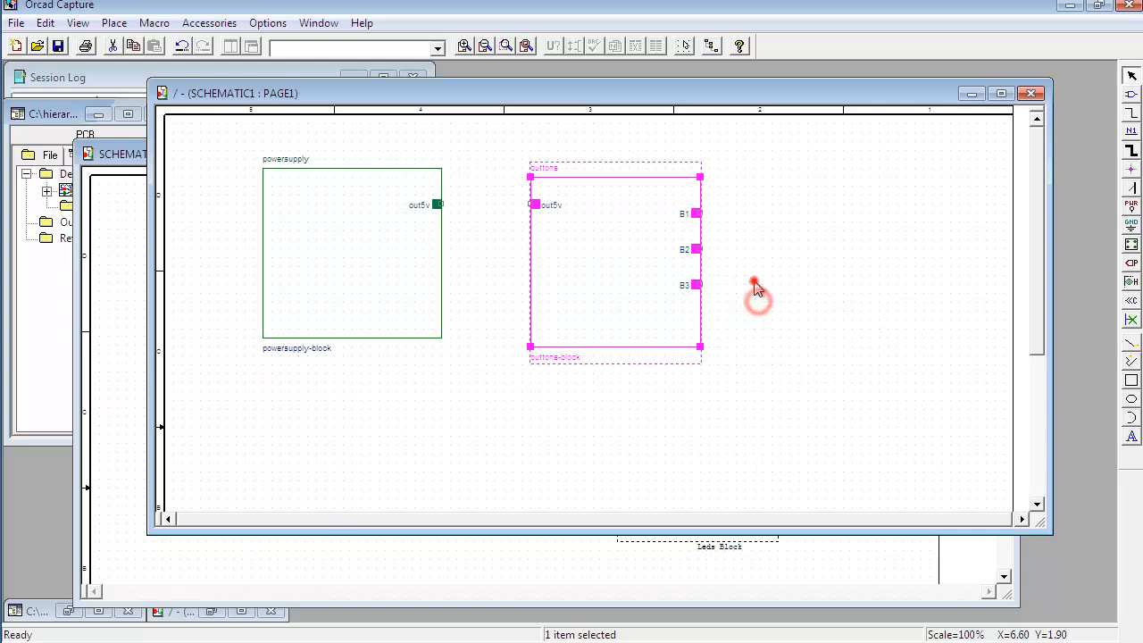
{"action": "left_click", "coordinate": [755, 288]}
Step: Check the button-to-LED wiring in the reference schematic and return to the SCHEMATIC1 page
{"action": "left_click", "coordinate": [571, 564]}
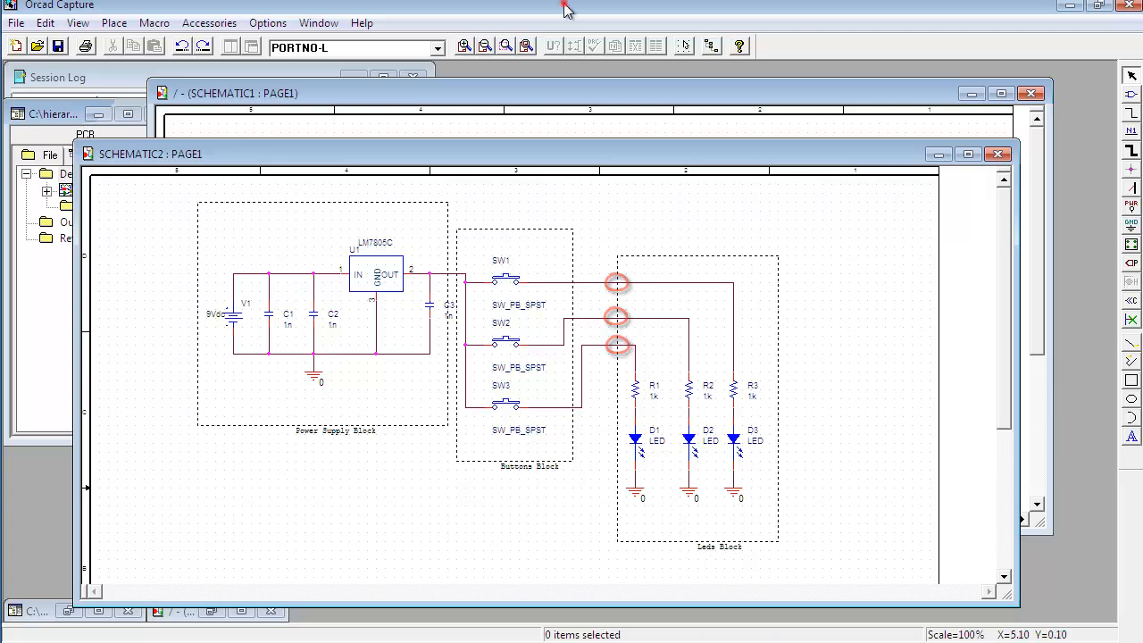
{"action": "left_click", "coordinate": [564, 96]}
{"action": "left_click", "coordinate": [766, 262]}
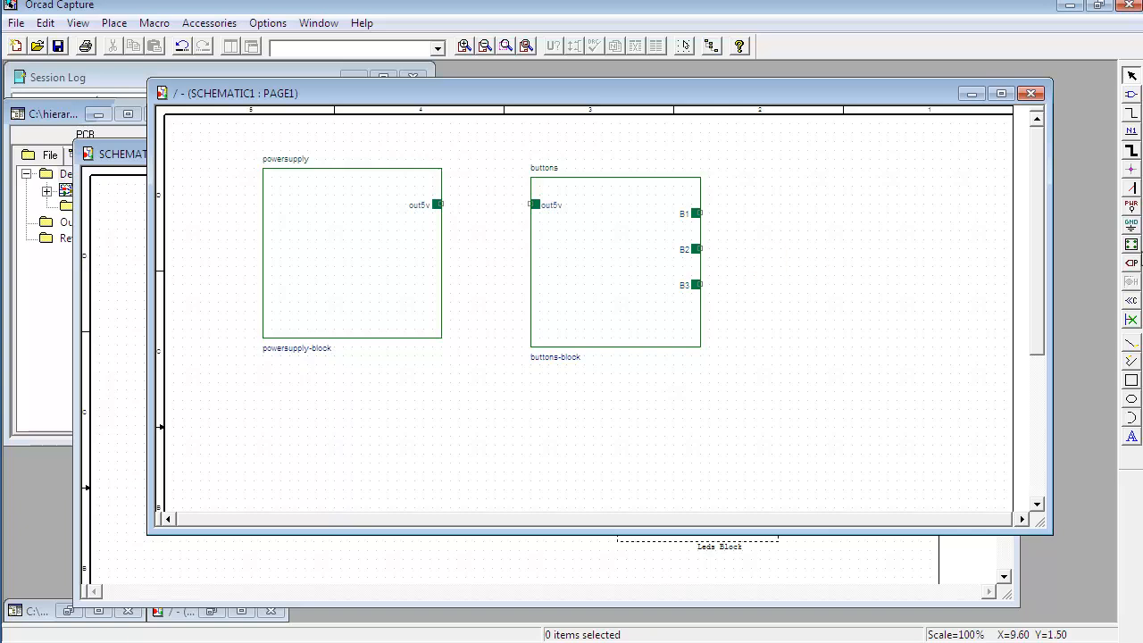
Step: Define a hierarchical block with reference leds and a Schematic View implementation named leds-block, and confirm
{"action": "left_click", "coordinate": [1131, 243]}
{"action": "left_click_drag", "start_coordinate": [490, 166], "coordinate": [602, 189]}
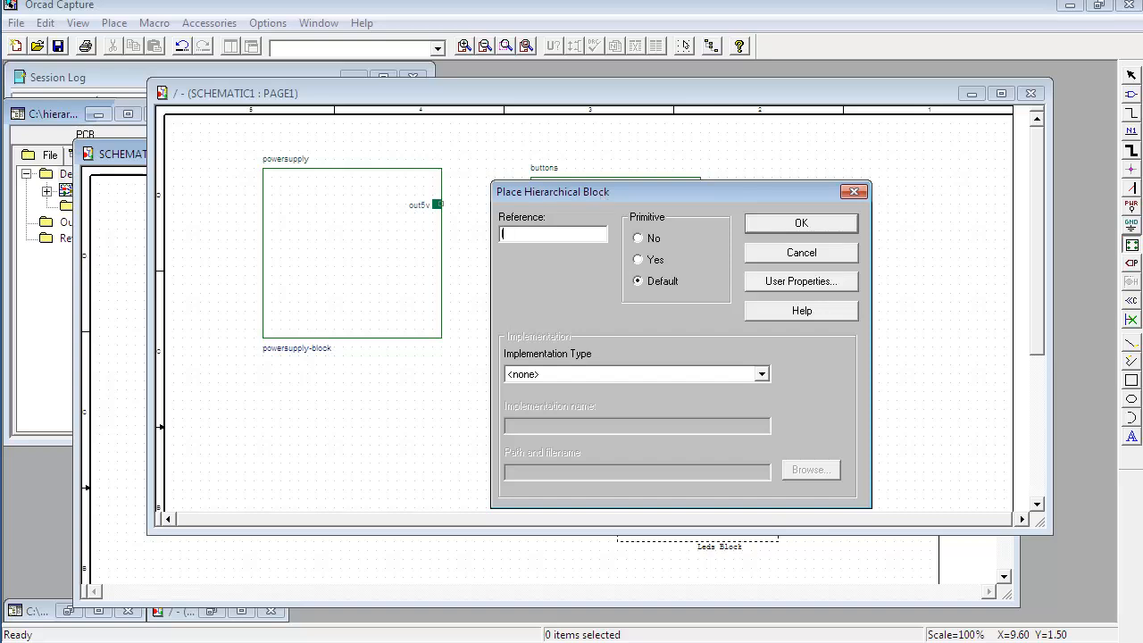
{"action": "left_click", "coordinate": [598, 375]}
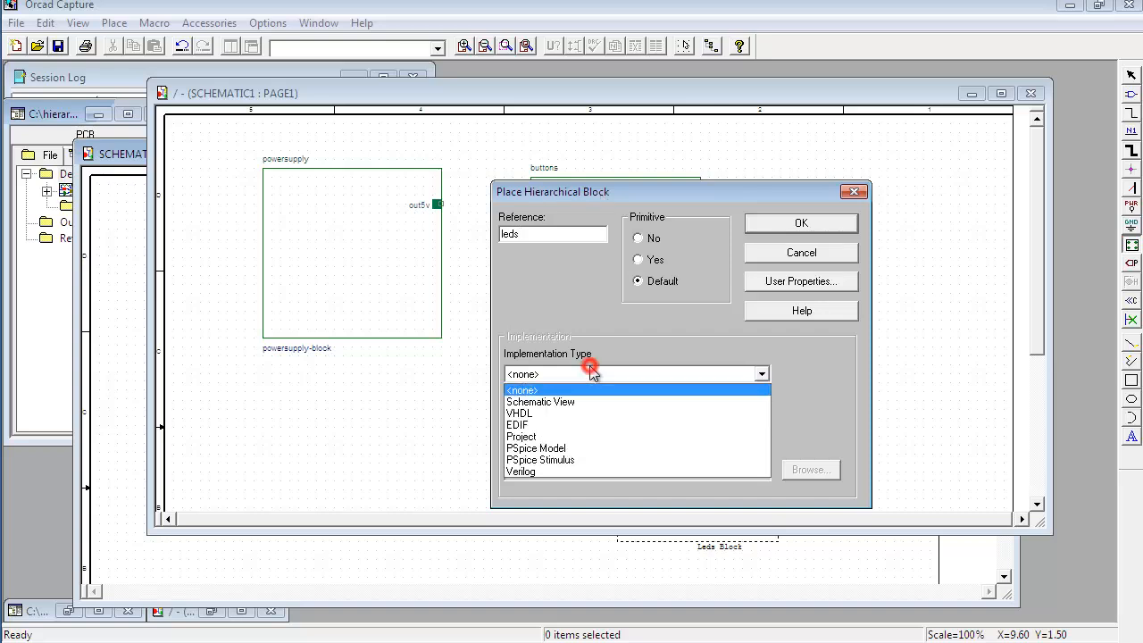
{"action": "left_click", "coordinate": [591, 401]}
{"action": "left_click", "coordinate": [576, 427]}
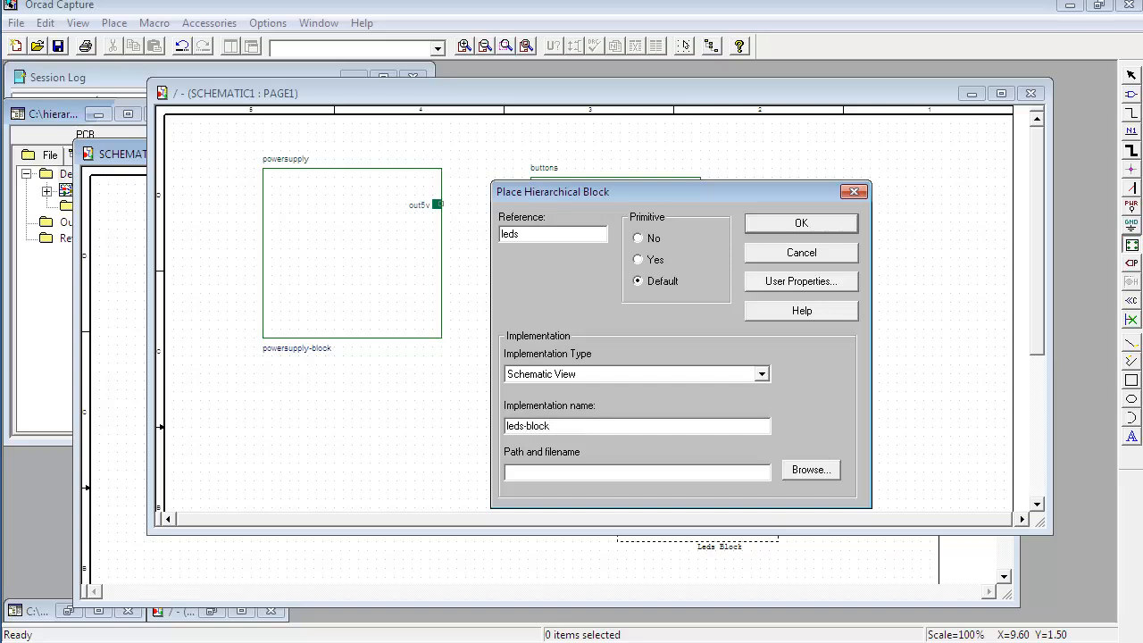
{"action": "left_click", "coordinate": [777, 231]}
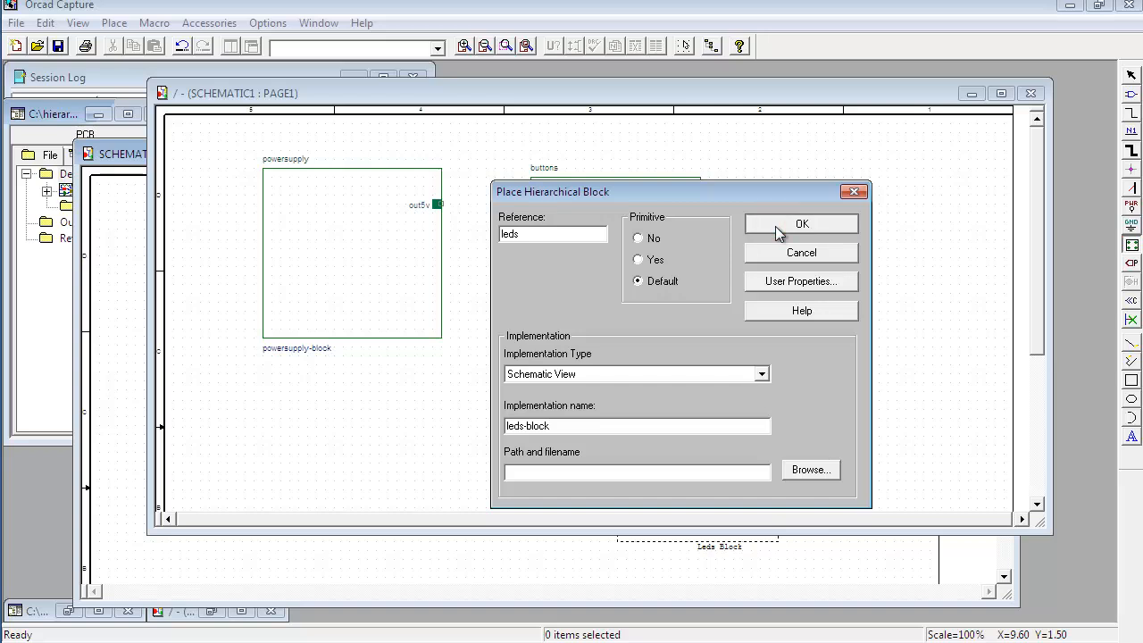
Step: Draw the leds hierarchical block as a tall rectangle to the right of the buttons block
{"action": "left_click_drag", "start_coordinate": [791, 178], "coordinate": [932, 347]}
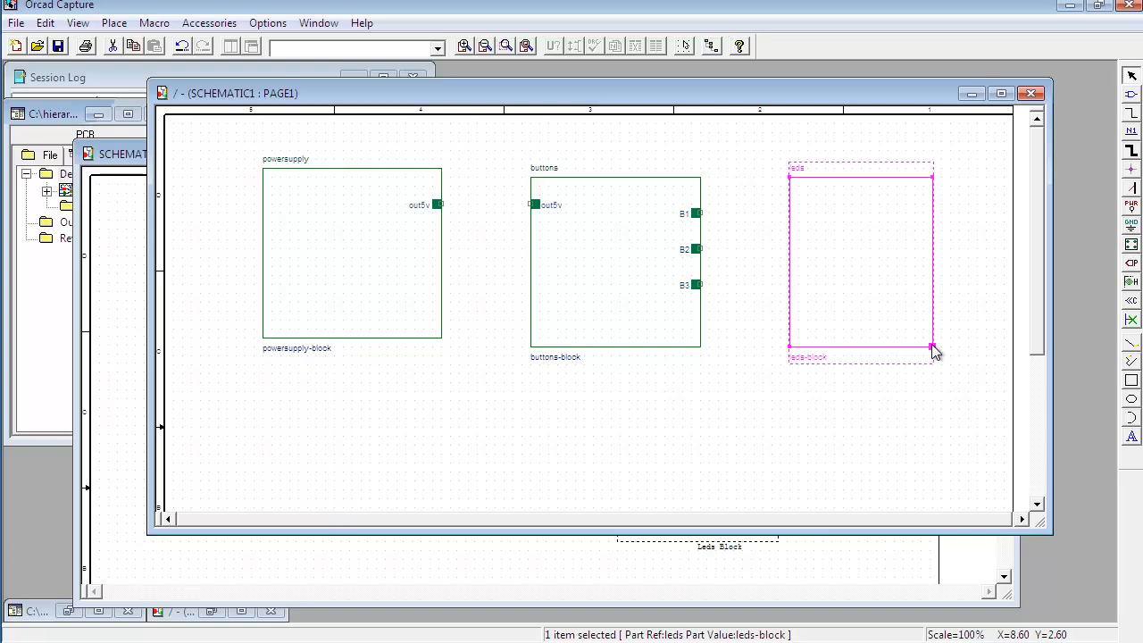
{"action": "left_click", "coordinate": [852, 266]}
{"action": "left_click", "coordinate": [852, 393]}
{"action": "left_click", "coordinate": [825, 240]}
Step: Add hierarchical pins B1, B2 and B3 down the leds block's left edge
{"action": "left_click", "coordinate": [1131, 282]}
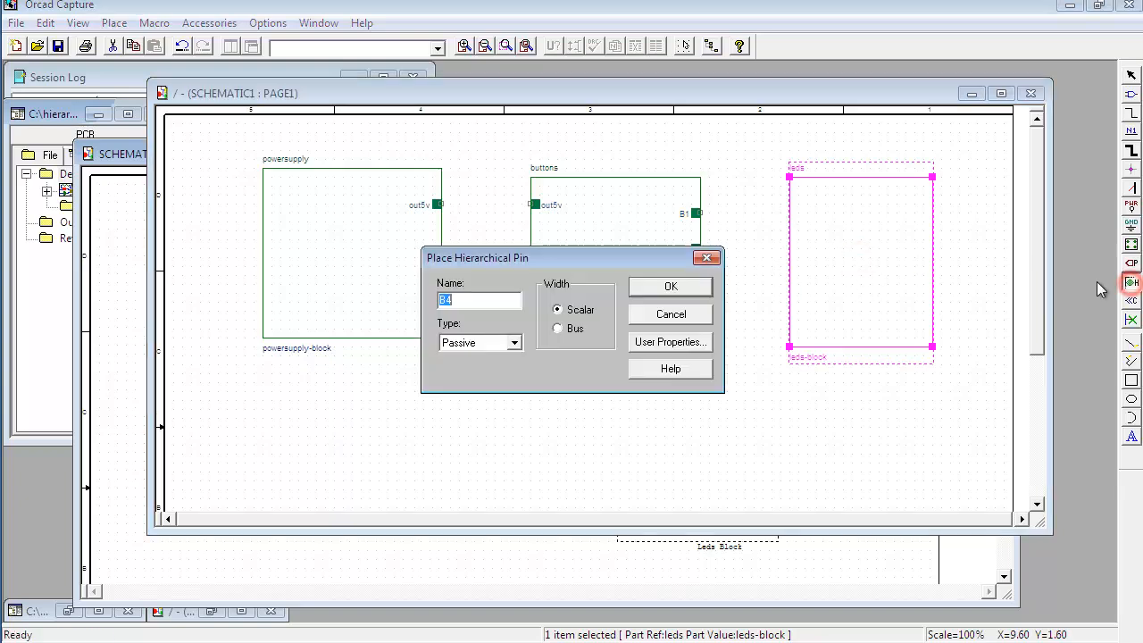
{"action": "left_click", "coordinate": [485, 303]}
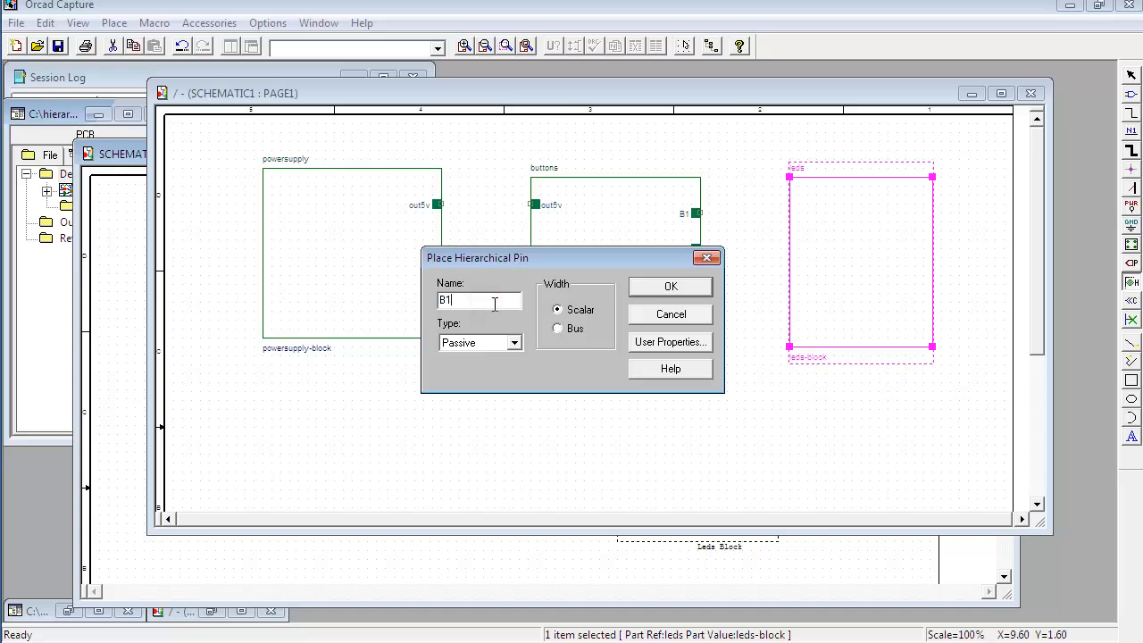
{"action": "left_click", "coordinate": [671, 287]}
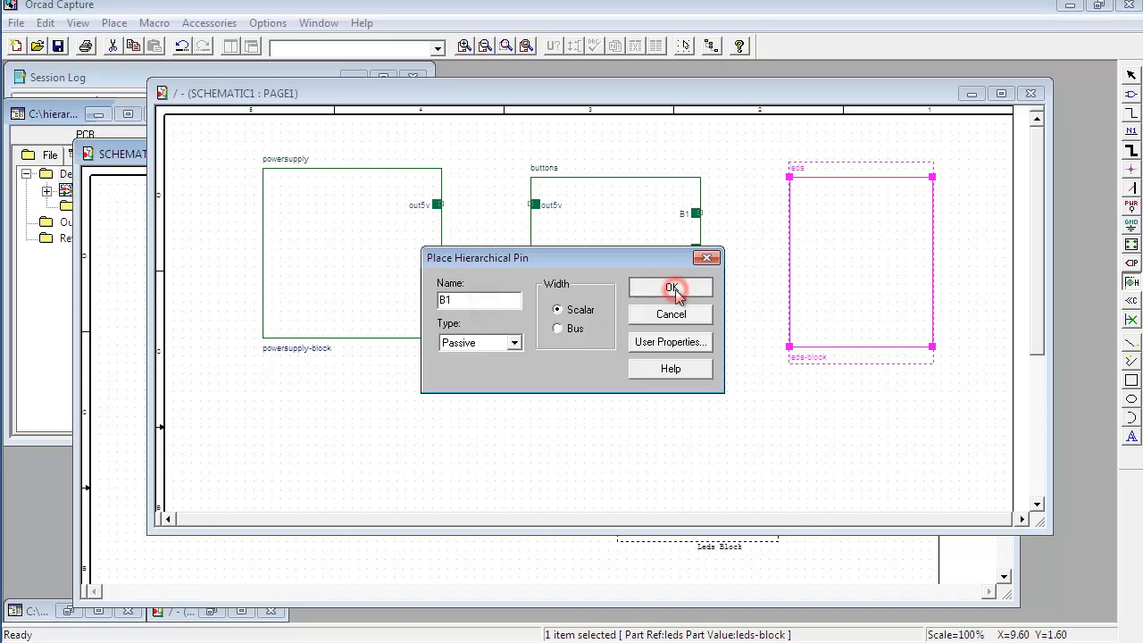
{"action": "left_click", "coordinate": [796, 214]}
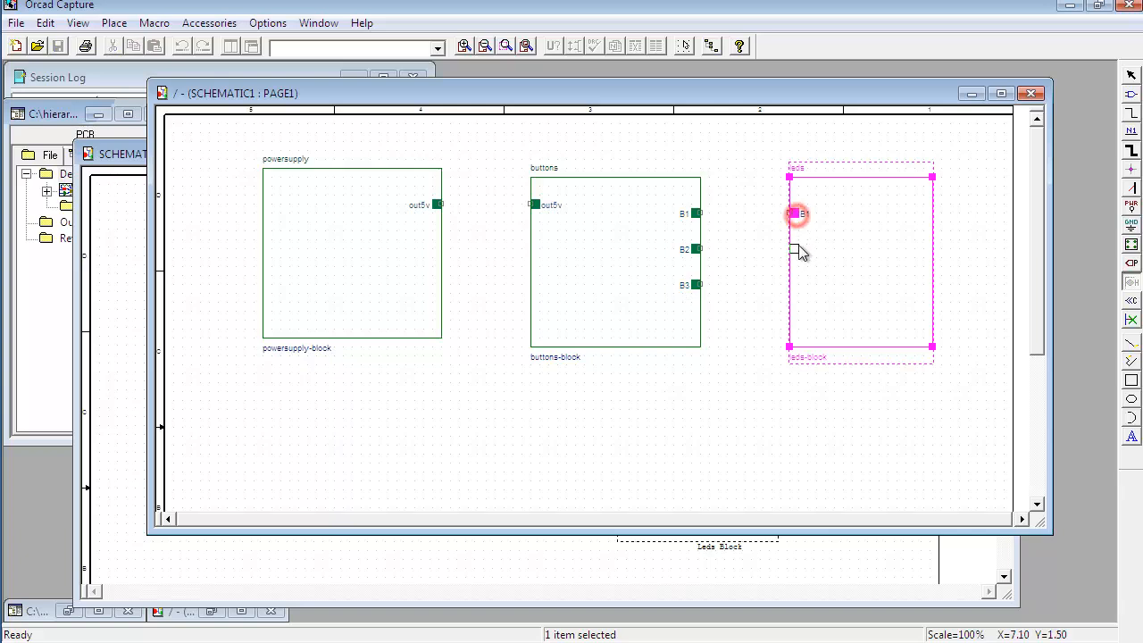
{"action": "left_click", "coordinate": [796, 250]}
{"action": "left_click", "coordinate": [796, 284]}
{"action": "key", "text": "Escape"}
{"action": "left_click", "coordinate": [758, 371]}
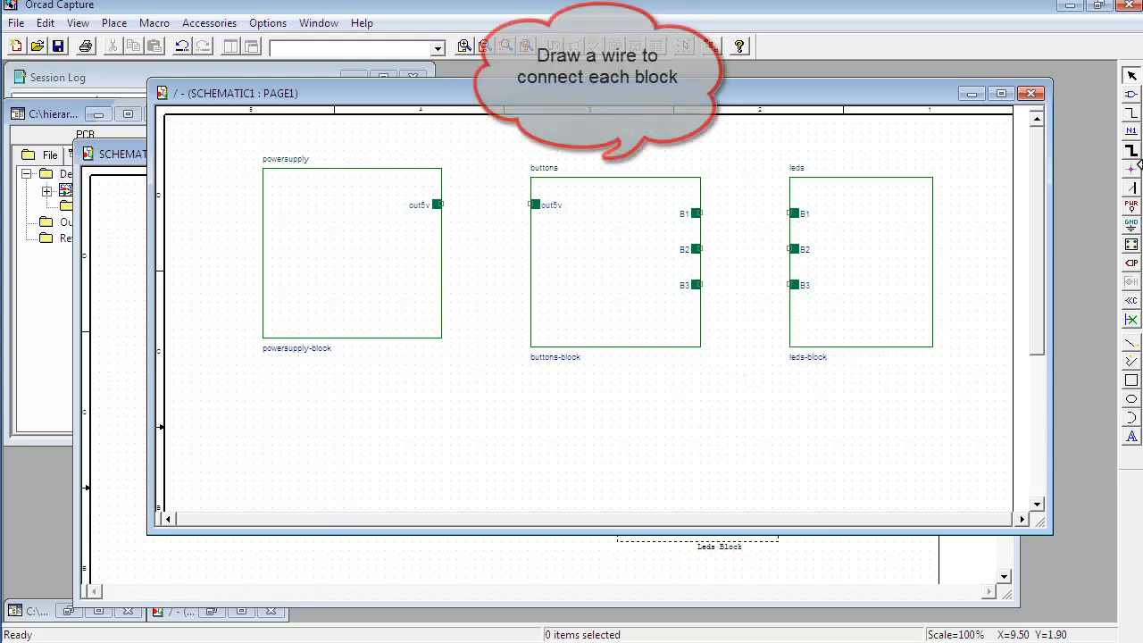
Step: Draw a wire from the powersupply block's out5v pin to the buttons block's out5v pin
{"action": "left_click", "coordinate": [1132, 114]}
{"action": "left_click", "coordinate": [439, 204]}
{"action": "left_click", "coordinate": [533, 204]}
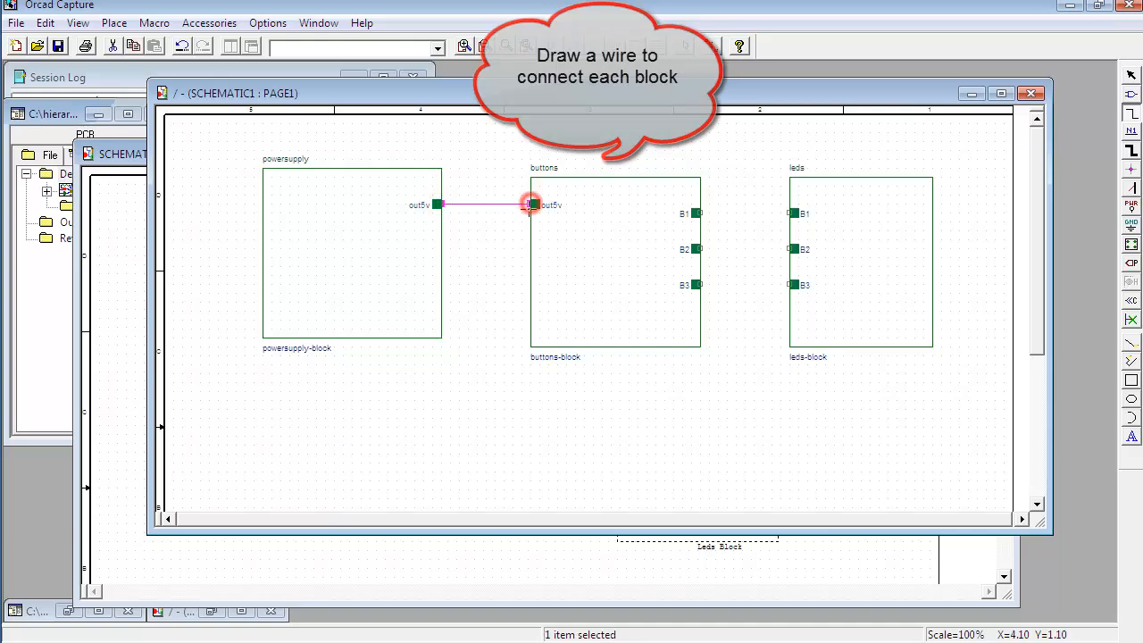
Step: Wire the buttons block's B1, B2 and B3 pins to the matching B1, B2 and B3 pins on the leds block
{"action": "left_click", "coordinate": [697, 212]}
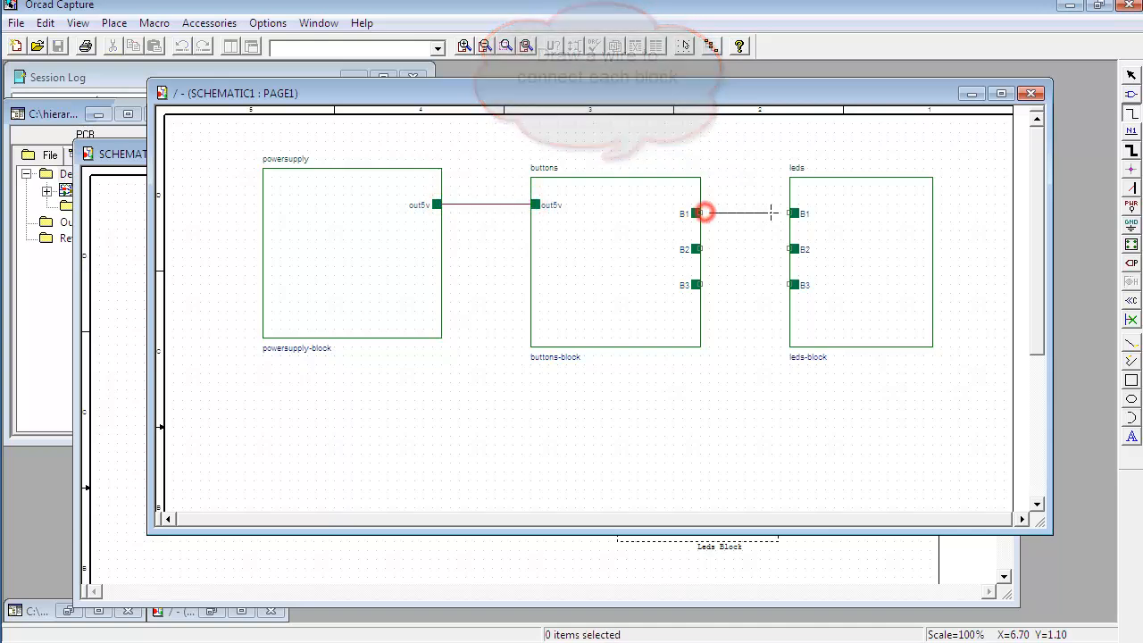
{"action": "left_click", "coordinate": [788, 213]}
{"action": "left_click", "coordinate": [793, 250]}
{"action": "left_click", "coordinate": [702, 249]}
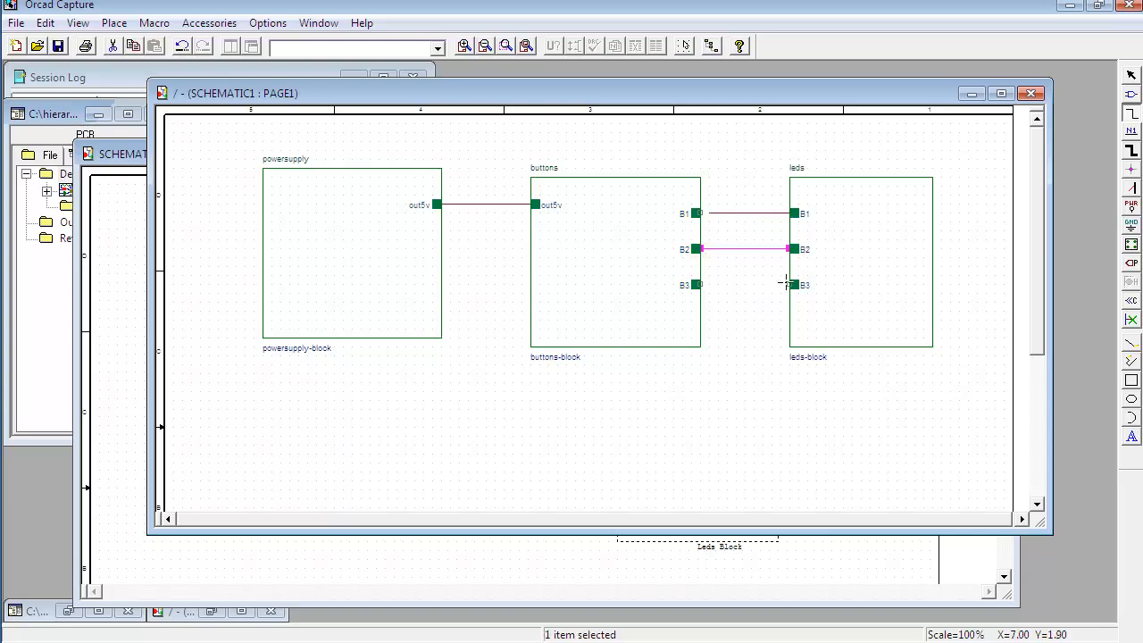
{"action": "left_click", "coordinate": [789, 285]}
{"action": "left_click", "coordinate": [698, 284]}
{"action": "left_click_drag", "start_coordinate": [724, 214], "coordinate": [705, 219]}
{"action": "left_click", "coordinate": [721, 231]}
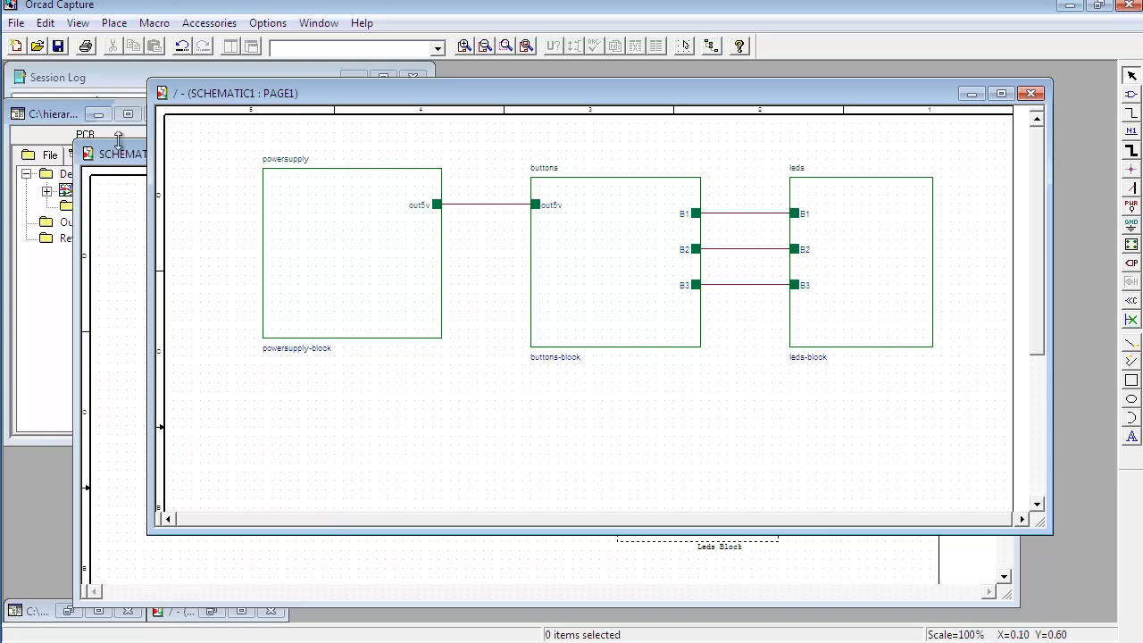
Step: Rename the SCHEMATIC1 schematic folder in the project tree to Main Block
{"action": "left_click_drag", "start_coordinate": [62, 106], "coordinate": [64, 116]}
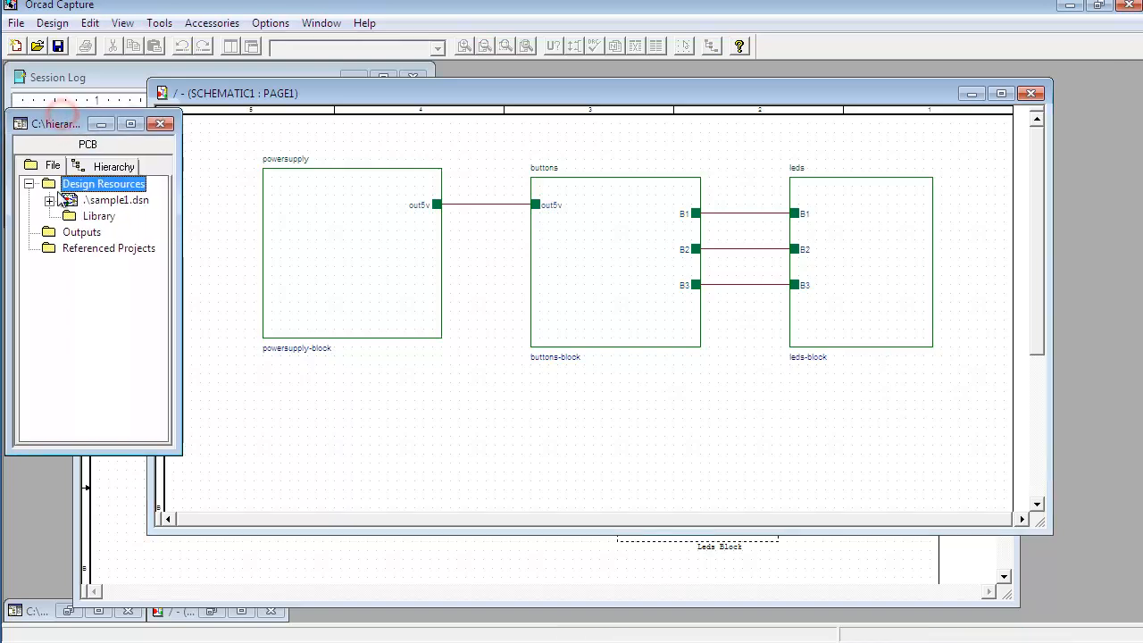
{"action": "left_click", "coordinate": [49, 200]}
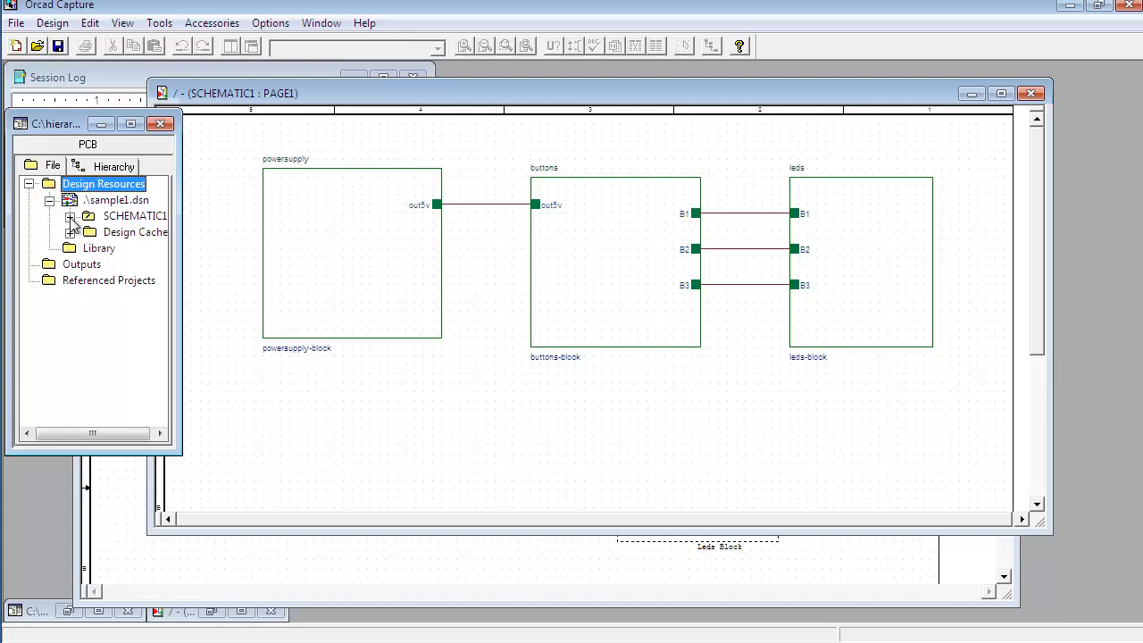
{"action": "left_click", "coordinate": [70, 216]}
{"action": "left_click", "coordinate": [143, 216]}
{"action": "left_click_drag", "start_coordinate": [288, 98], "coordinate": [341, 108]}
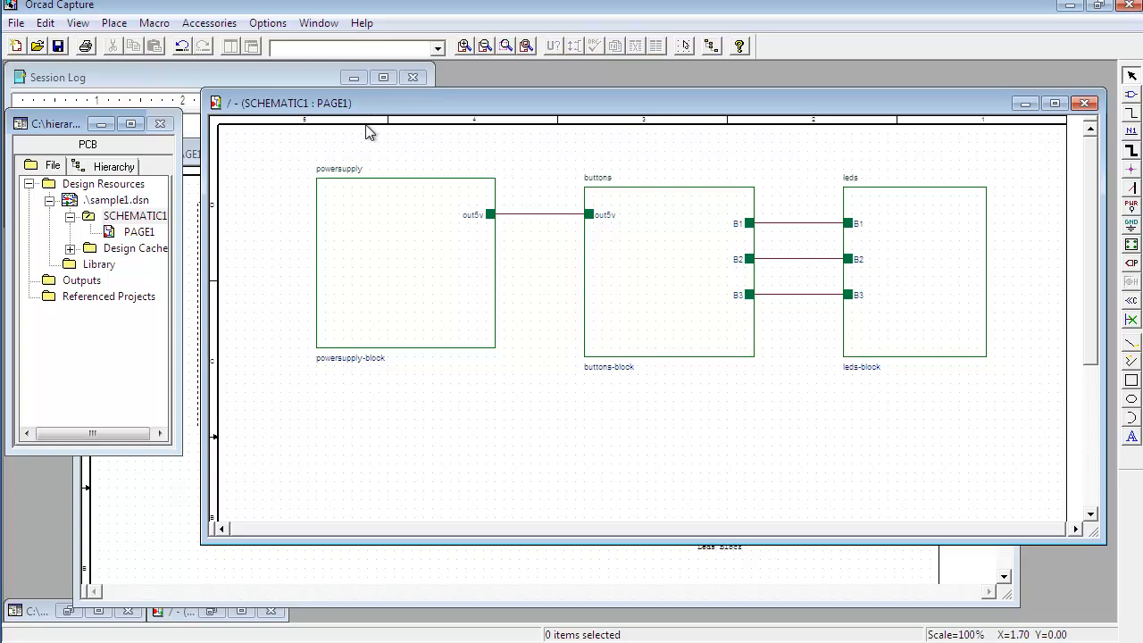
{"action": "left_click", "coordinate": [139, 233]}
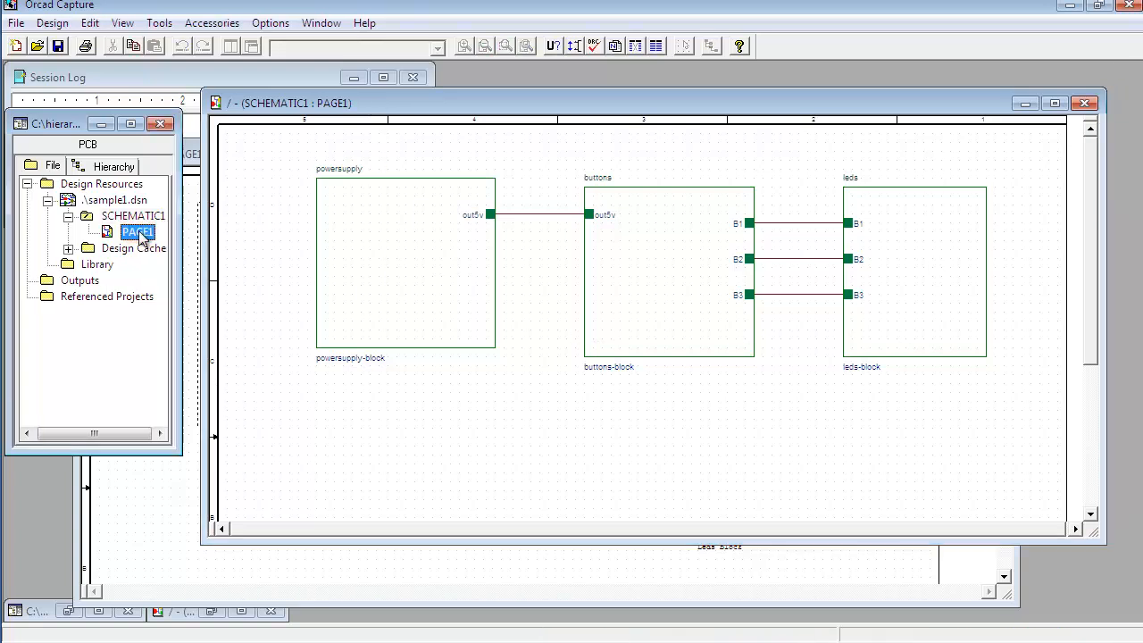
{"action": "right_click", "coordinate": [126, 217]}
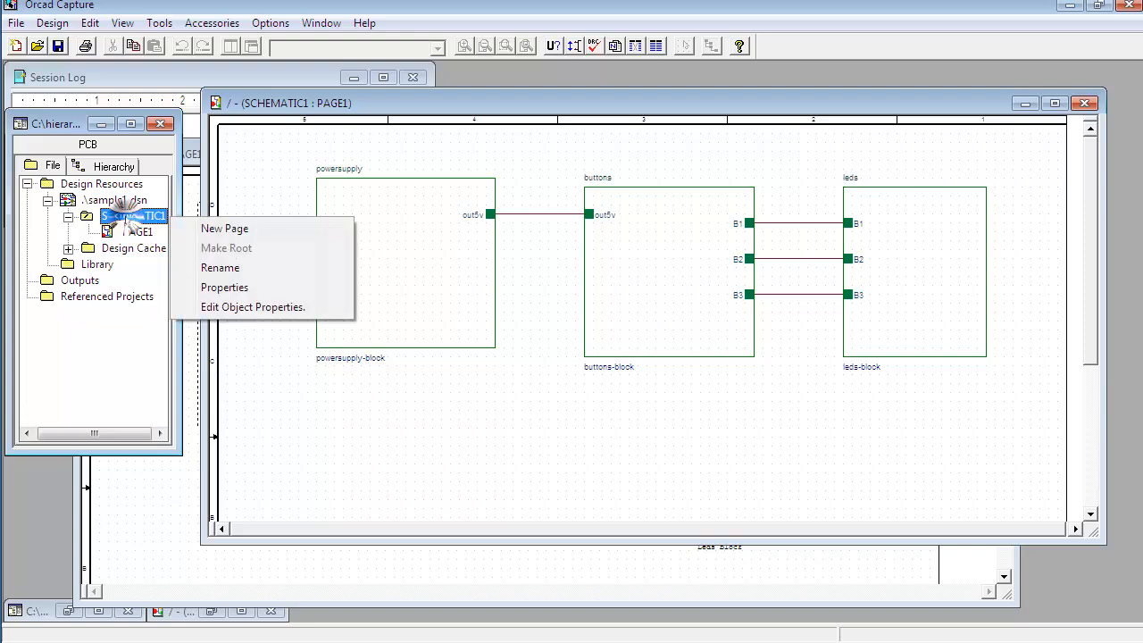
{"action": "left_click", "coordinate": [220, 267]}
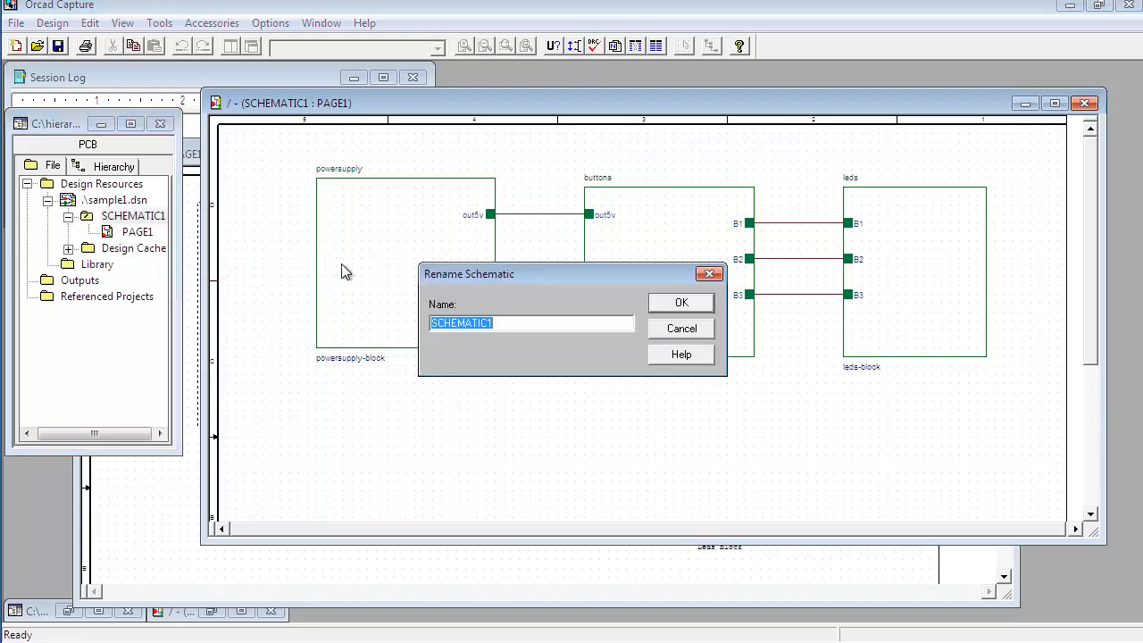
{"action": "type", "text": "Main B"}
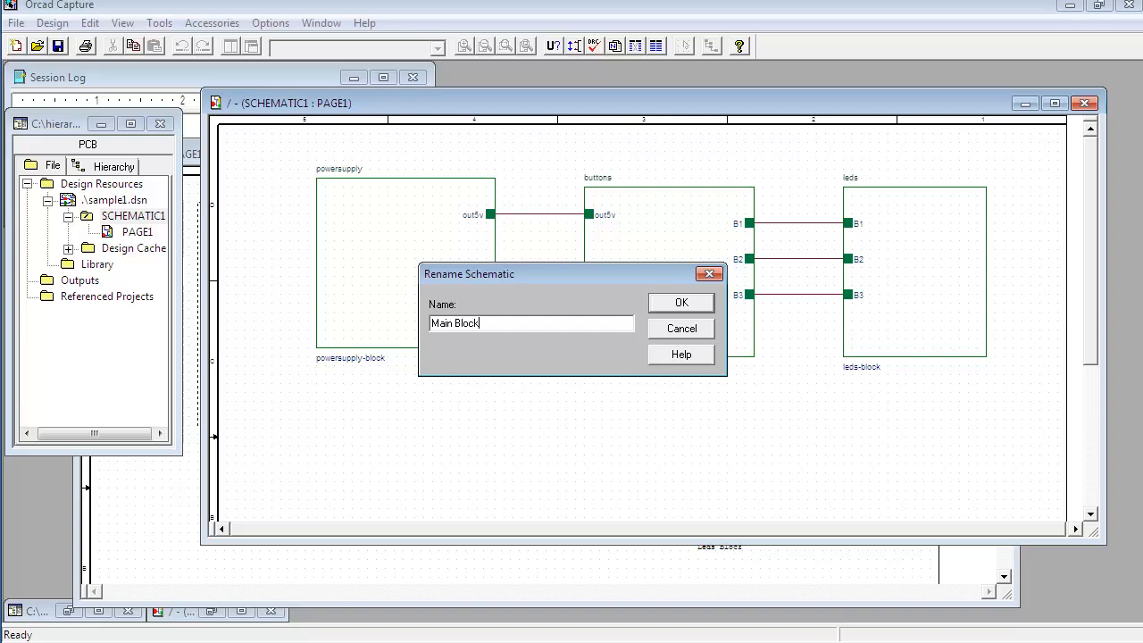
{"action": "type", "text": "lock"}
{"action": "key", "text": "Return"}
Step: Rename the Main Block schematic's PAGE1 to main page
{"action": "double_click", "coordinate": [137, 232]}
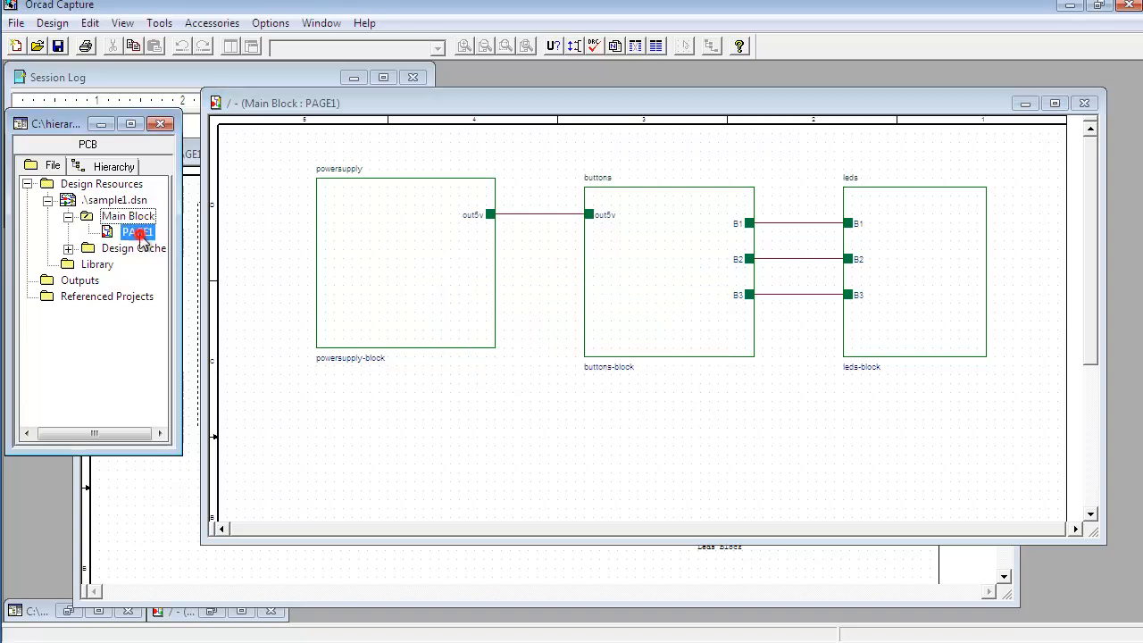
{"action": "right_click", "coordinate": [139, 234]}
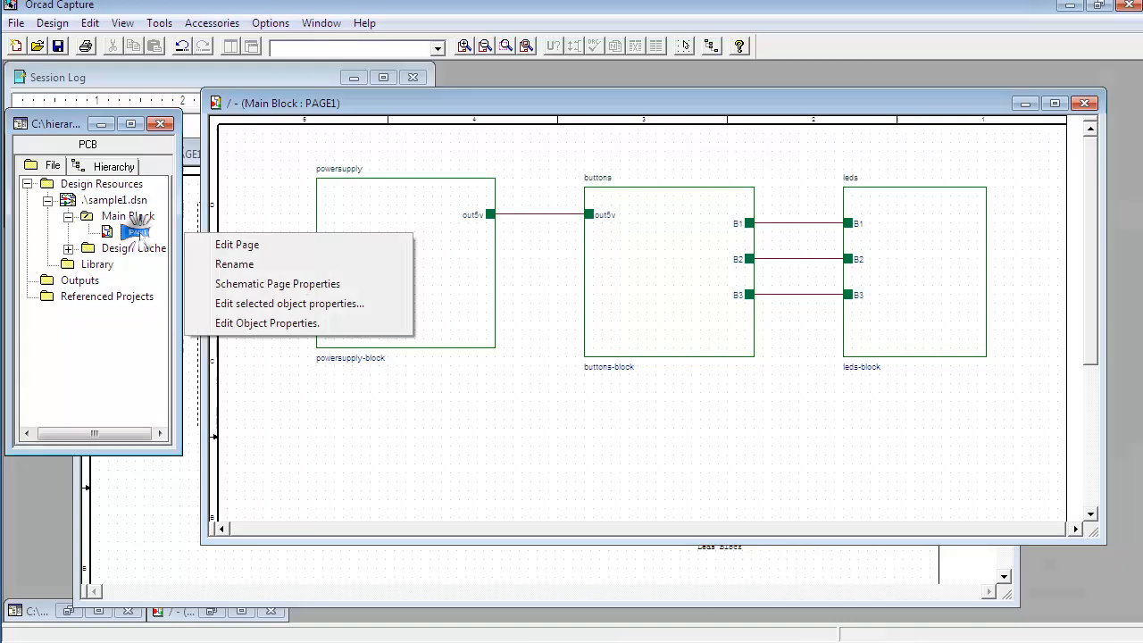
{"action": "left_click", "coordinate": [230, 264]}
{"action": "type", "text": "main page"}
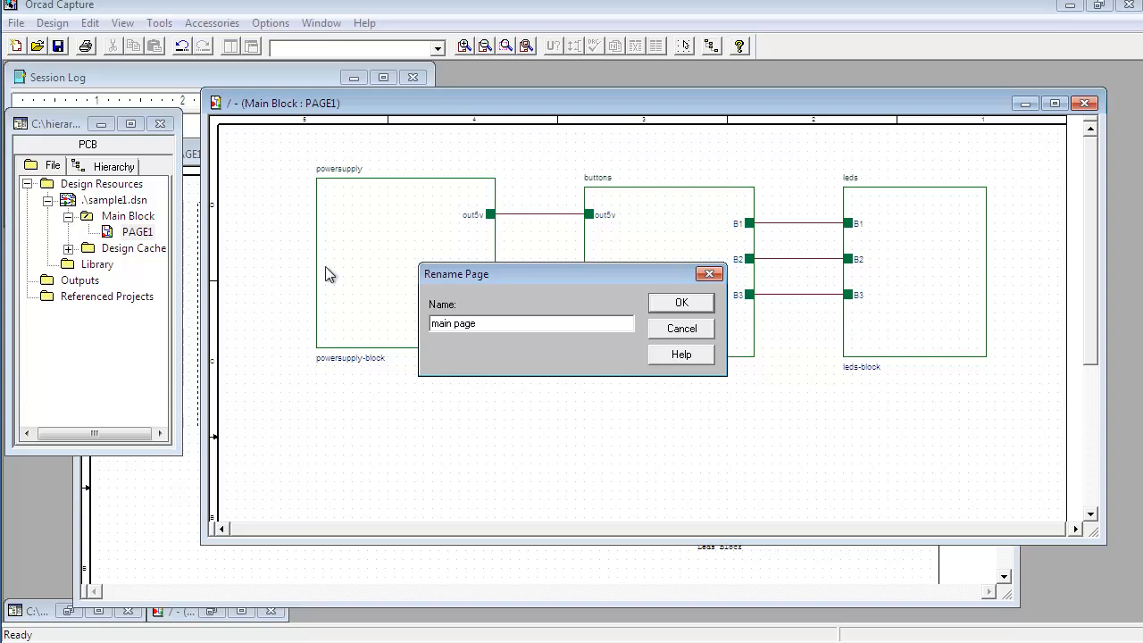
{"action": "left_click", "coordinate": [681, 303]}
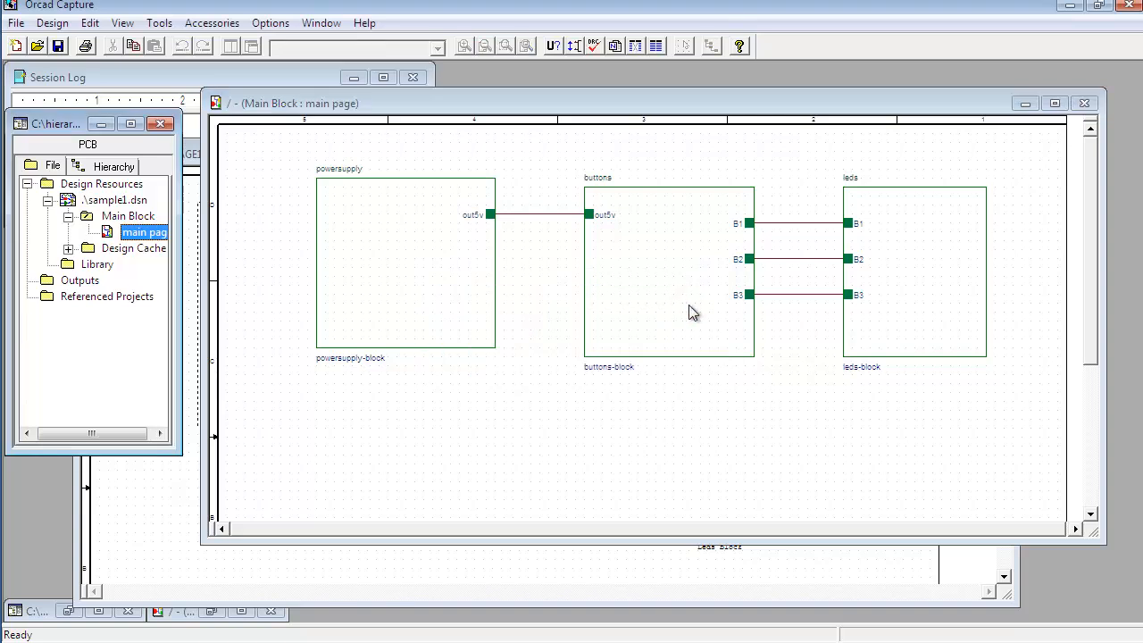
Step: Descend into the powersupply hierarchical block, creating its new page named powersupply-block
{"action": "left_click", "coordinate": [427, 284]}
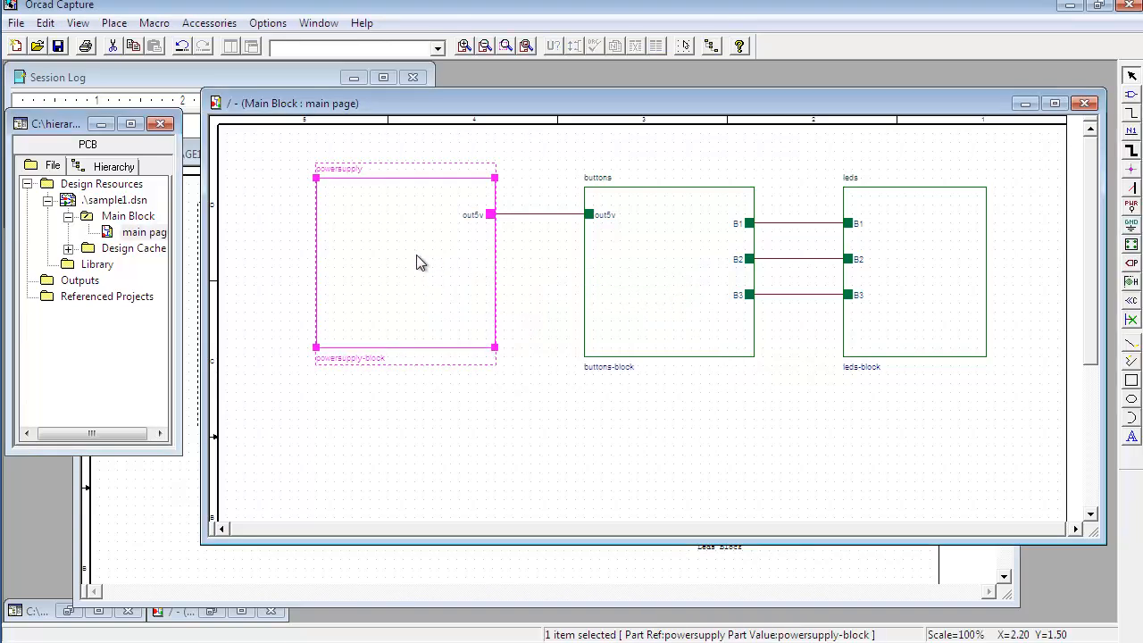
{"action": "left_click", "coordinate": [634, 249]}
{"action": "left_click", "coordinate": [919, 241]}
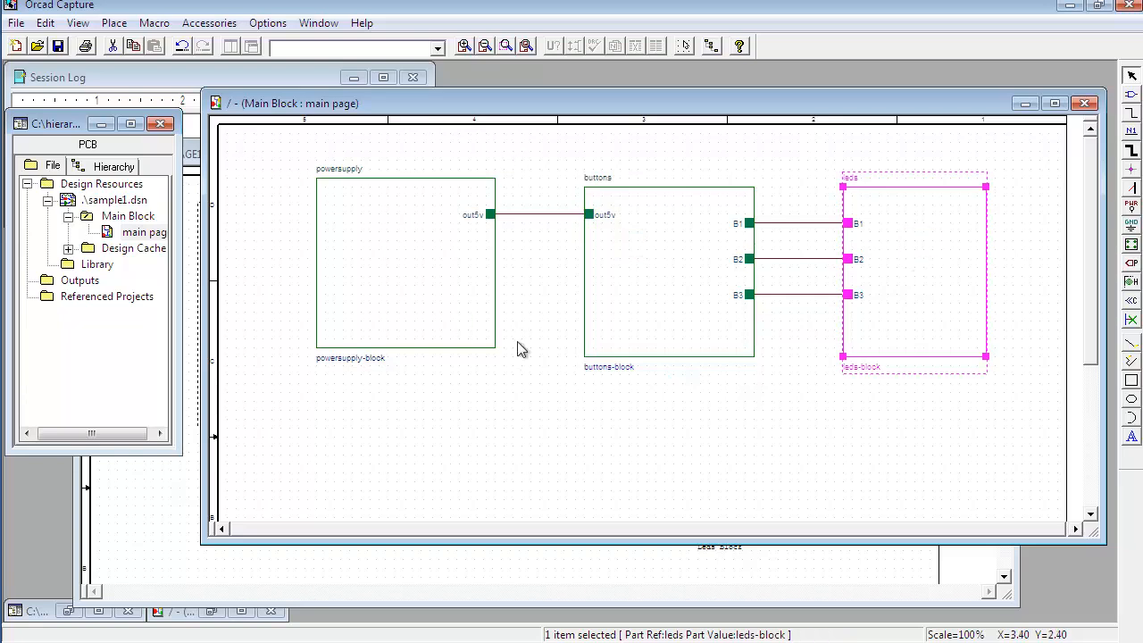
{"action": "left_click", "coordinate": [373, 245]}
{"action": "right_click", "coordinate": [376, 241]}
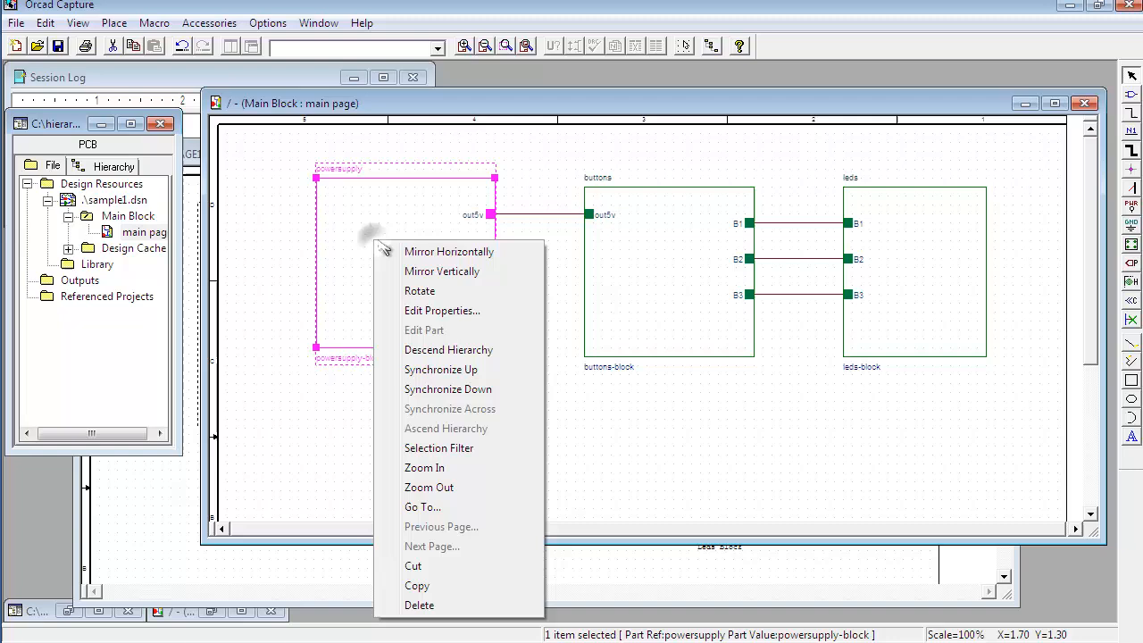
{"action": "left_click", "coordinate": [433, 350]}
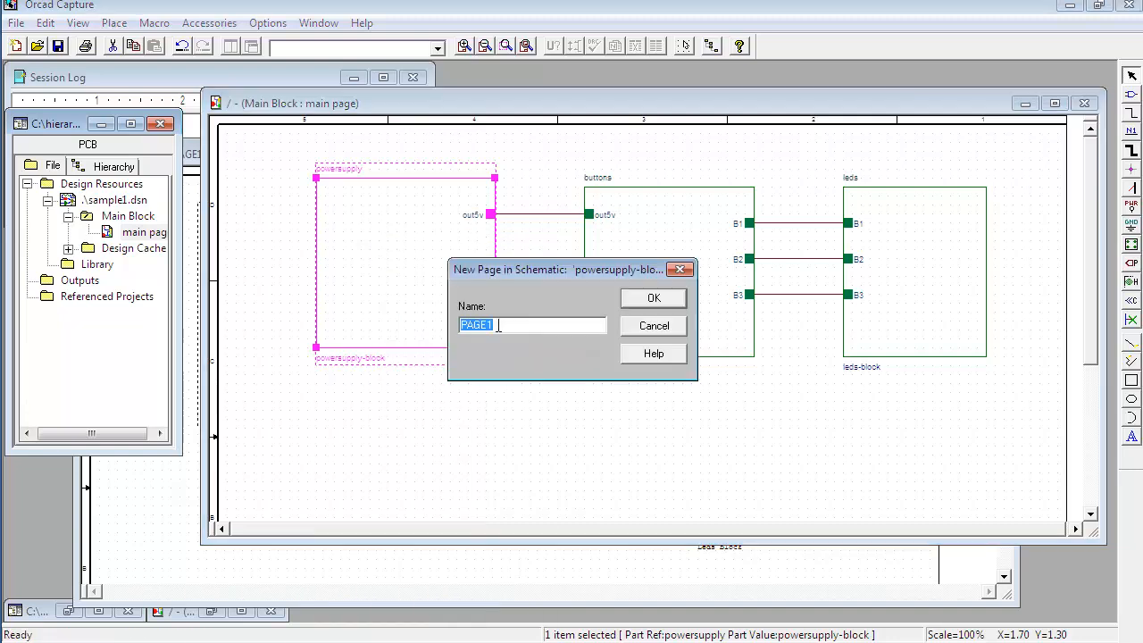
{"action": "left_click_drag", "start_coordinate": [509, 269], "coordinate": [574, 330]}
{"action": "left_click_drag", "start_coordinate": [570, 387], "coordinate": [513, 387]}
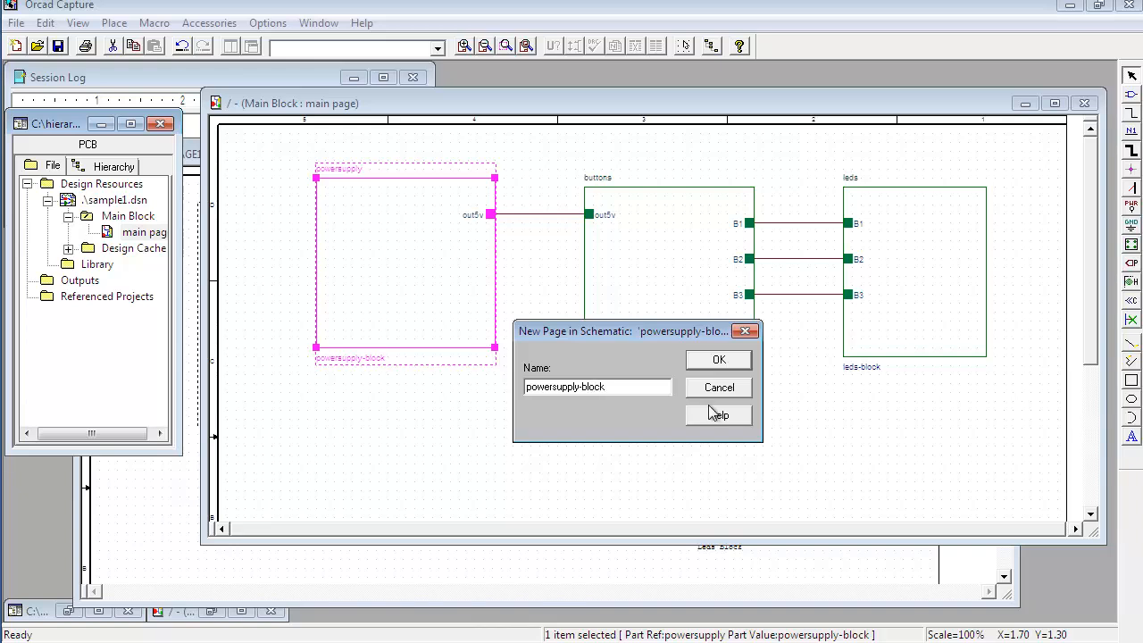
{"action": "left_click", "coordinate": [719, 360]}
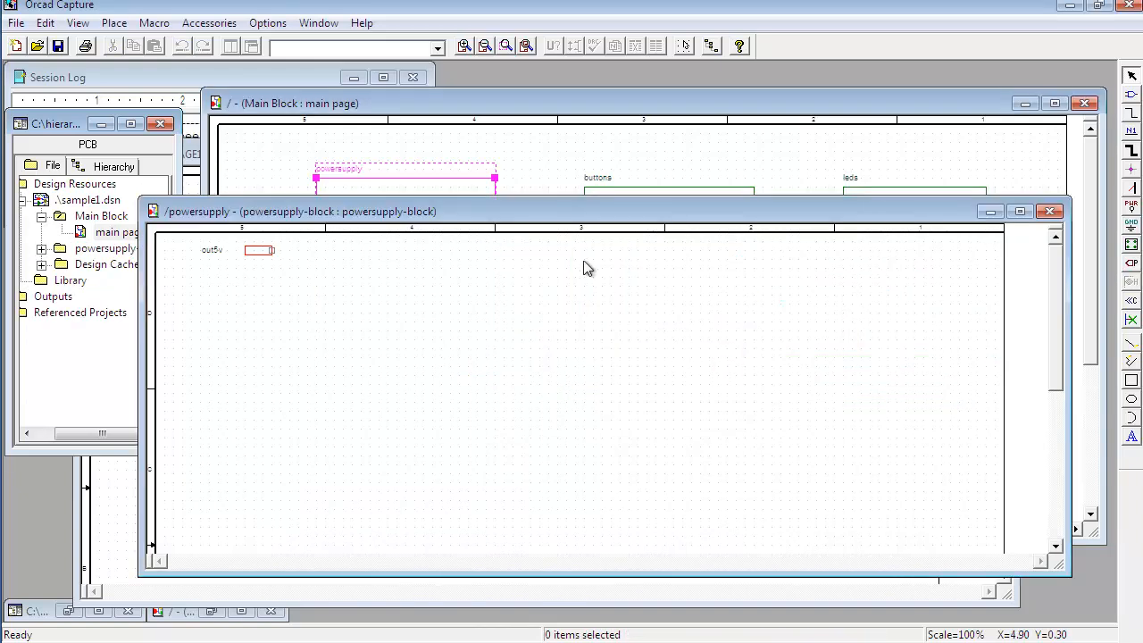
Step: Bring the power supply circuit from the reference schematic into the powersupply-block page
{"action": "left_click_drag", "start_coordinate": [530, 221], "coordinate": [758, 227]}
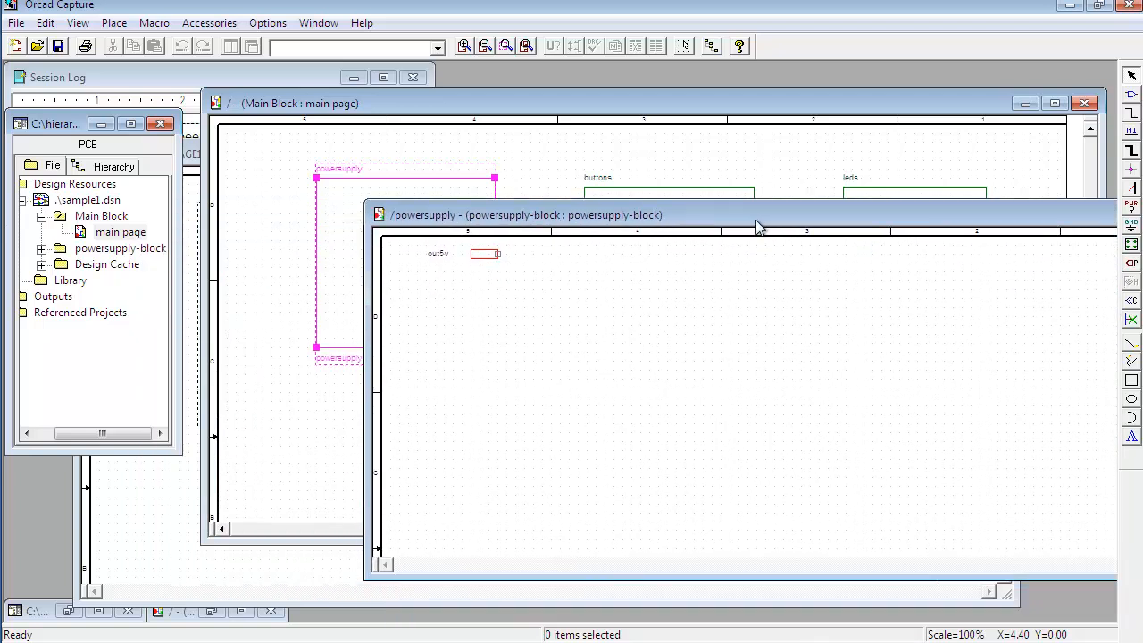
{"action": "left_click", "coordinate": [100, 249]}
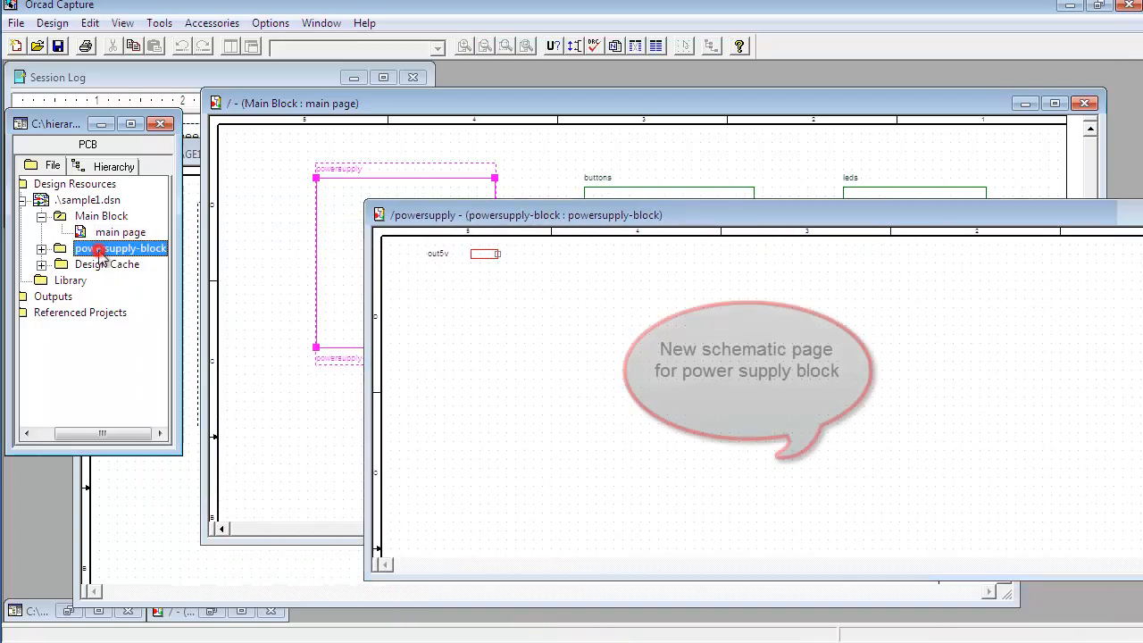
{"action": "left_click", "coordinate": [41, 250]}
{"action": "left_click", "coordinate": [100, 264]}
{"action": "left_click_drag", "start_coordinate": [685, 216], "coordinate": [697, 329]}
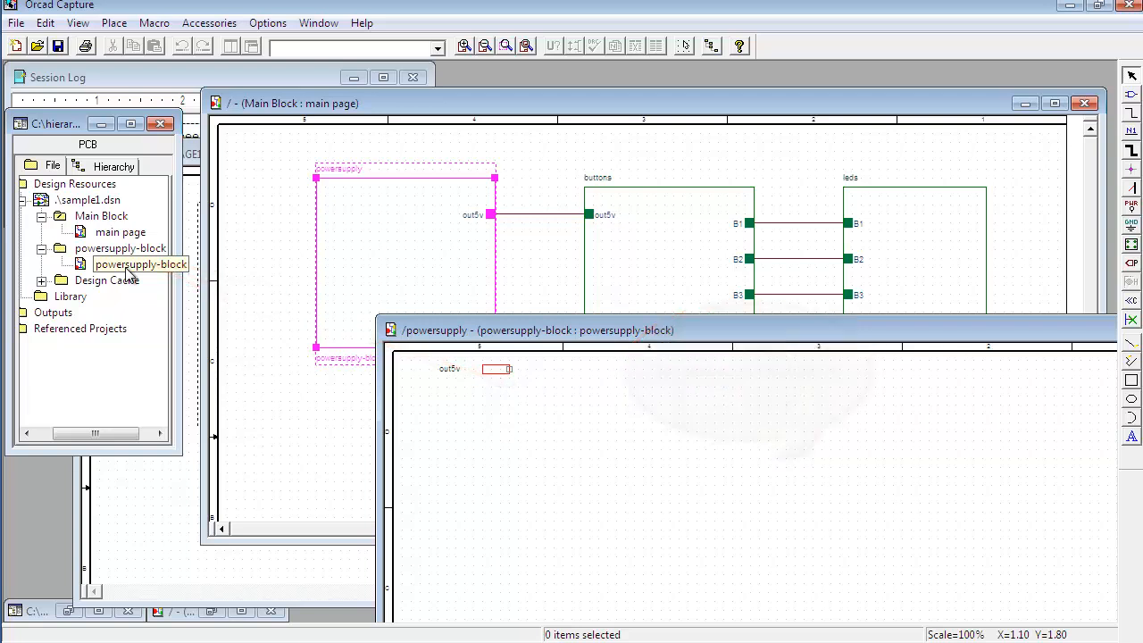
{"action": "left_click_drag", "start_coordinate": [623, 332], "coordinate": [438, 192]}
{"action": "left_click_drag", "start_coordinate": [1071, 544], "coordinate": [959, 560]}
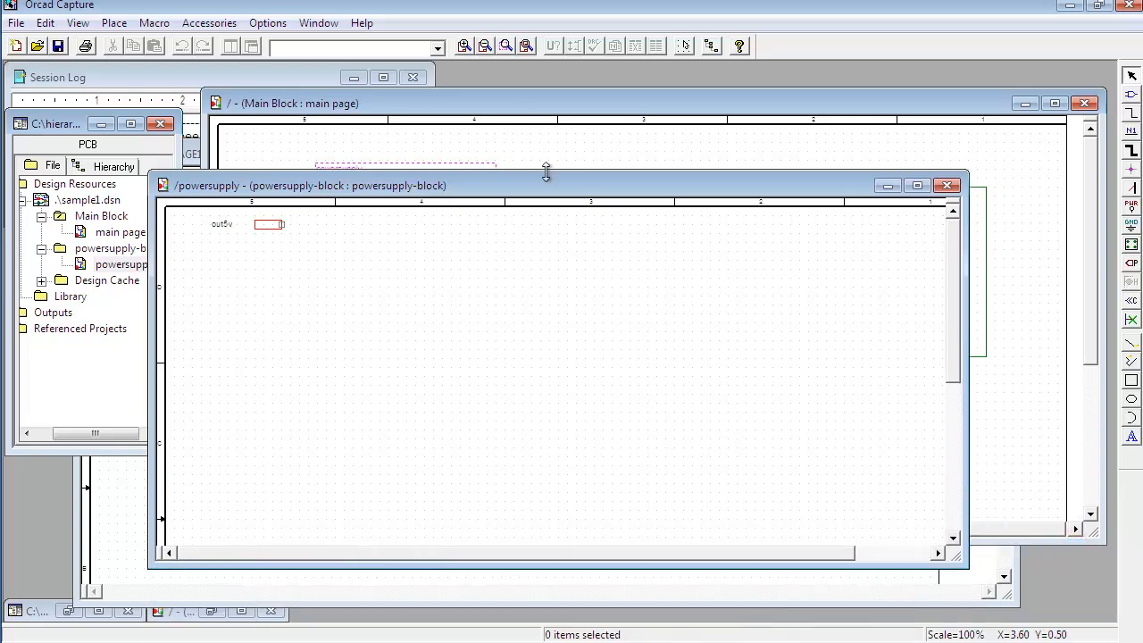
{"action": "left_click_drag", "start_coordinate": [554, 185], "coordinate": [678, 143]}
{"action": "left_click_drag", "start_coordinate": [390, 182], "coordinate": [633, 269]}
{"action": "left_click", "coordinate": [487, 311]}
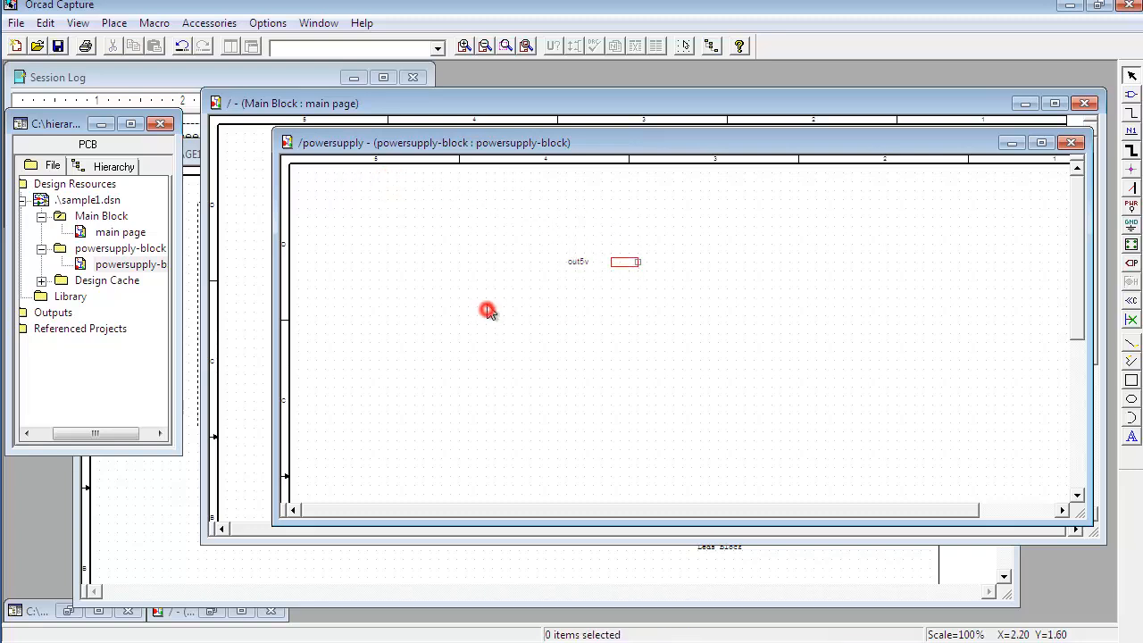
{"action": "left_click_drag", "start_coordinate": [496, 143], "coordinate": [467, 181]}
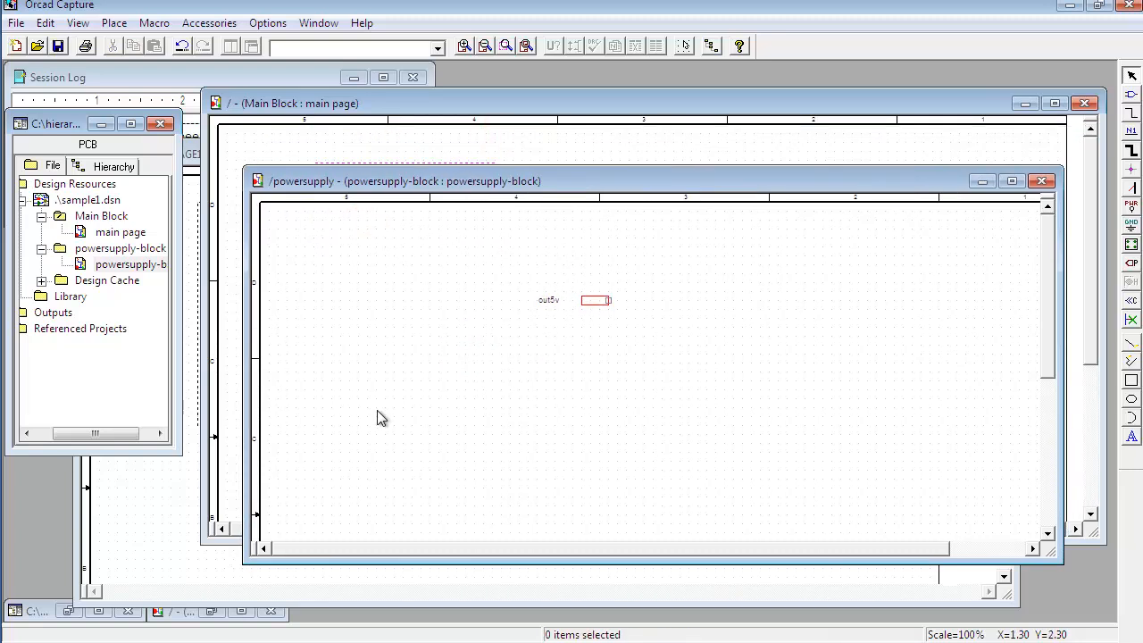
{"action": "left_click", "coordinate": [147, 534]}
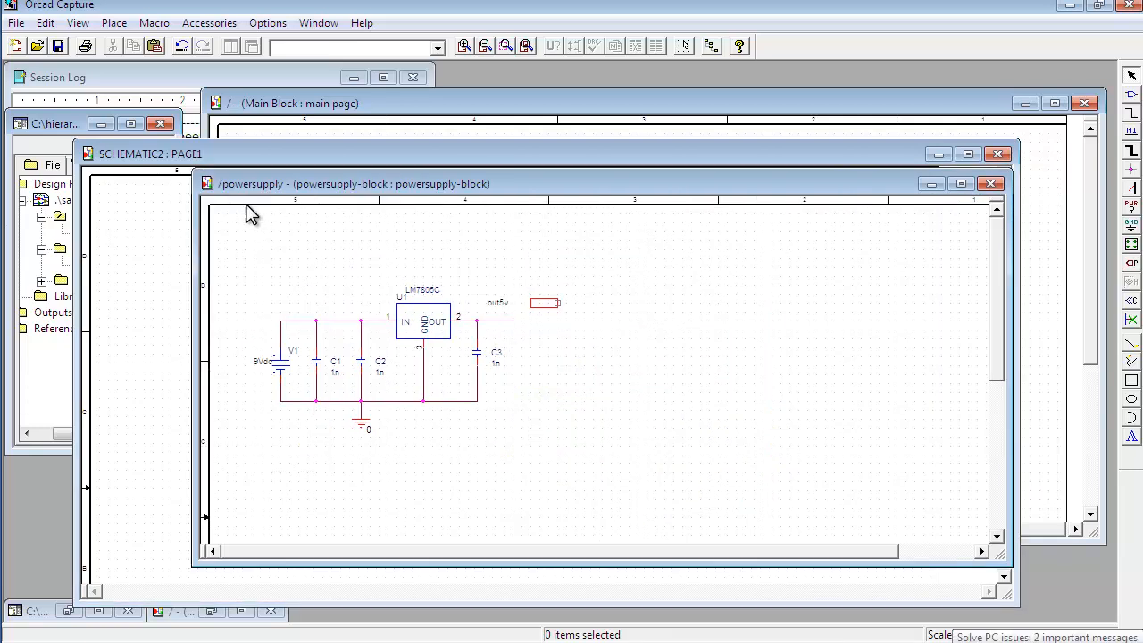
{"action": "left_click", "coordinate": [256, 152]}
{"action": "left_click_drag", "start_coordinate": [327, 149], "coordinate": [448, 211]}
{"action": "left_click", "coordinate": [511, 183]}
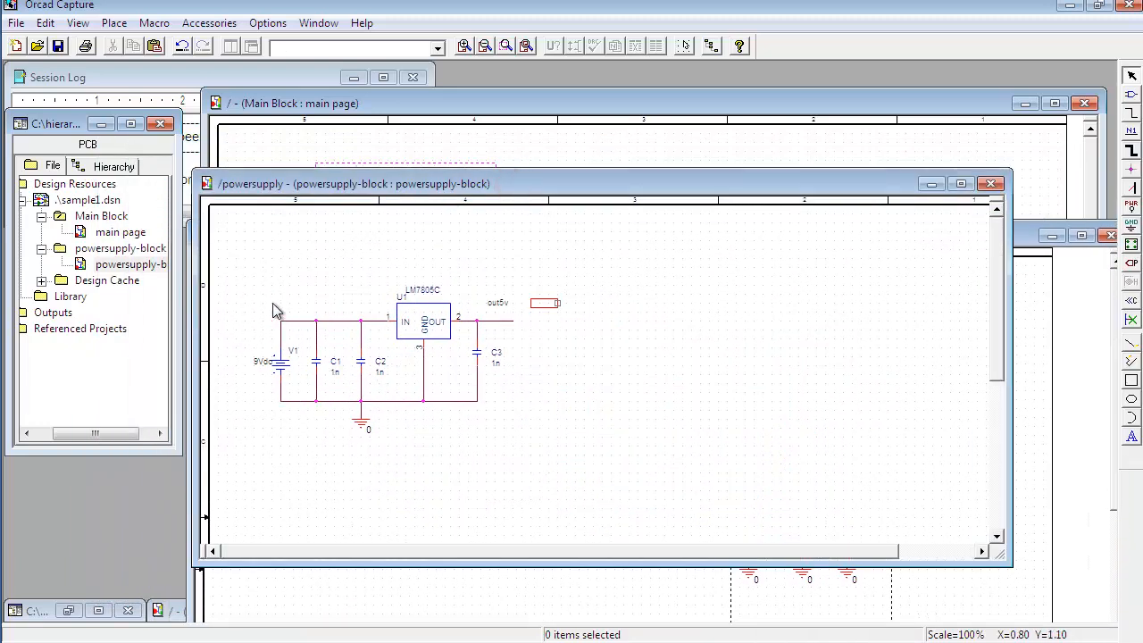
{"action": "left_click", "coordinate": [143, 264]}
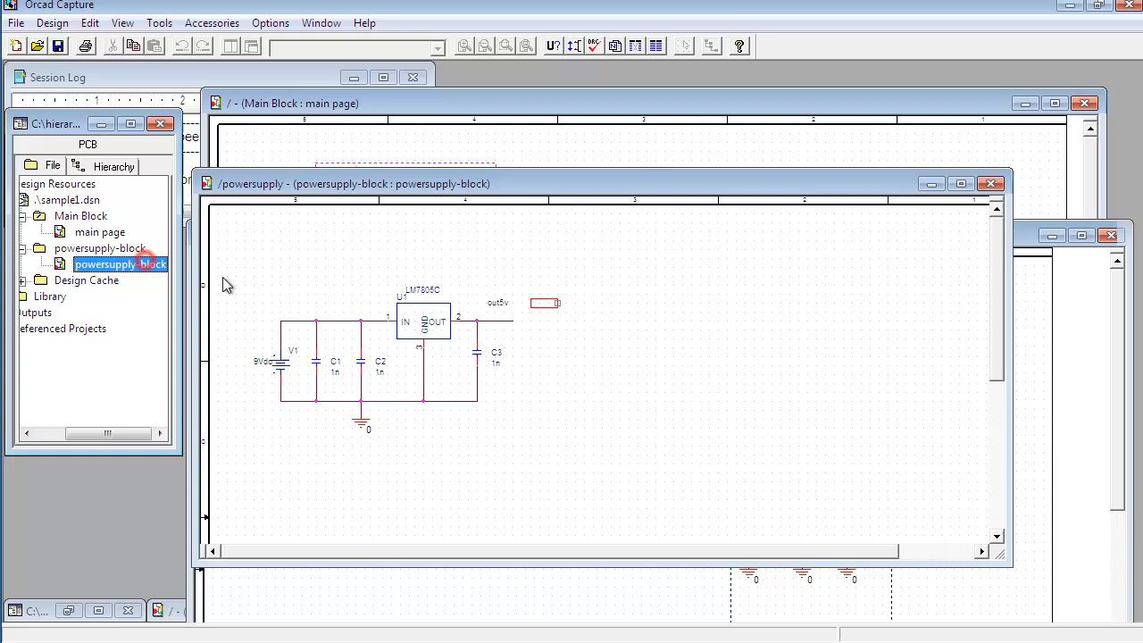
{"action": "left_click", "coordinate": [356, 295]}
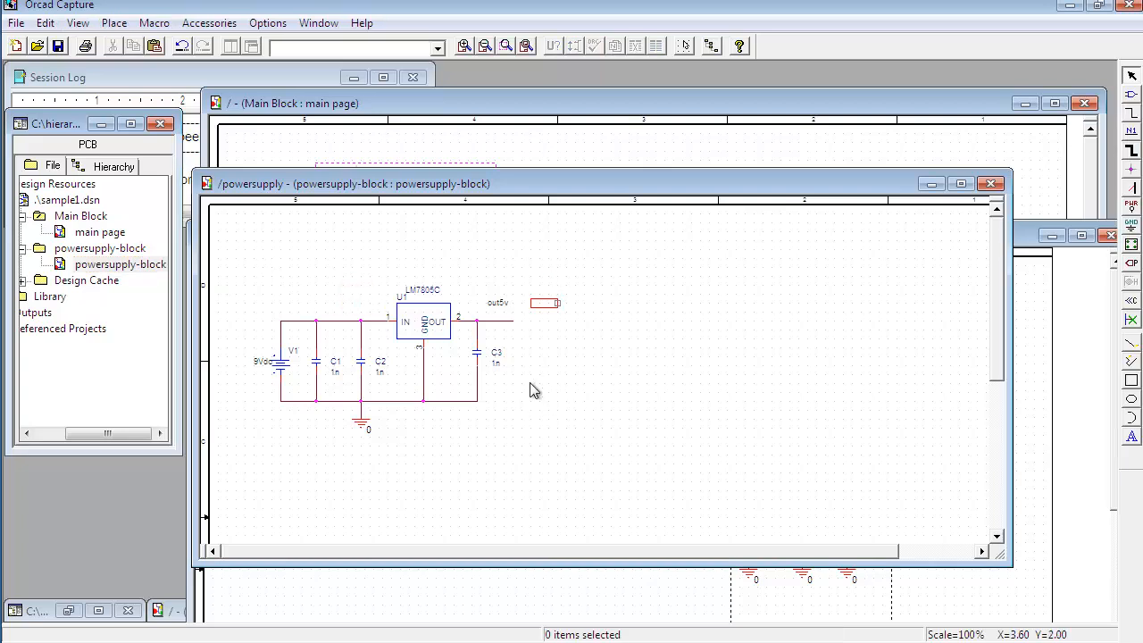
Step: Rotate the out5v port 180 degrees and move it up beside the regulator's output
{"action": "left_click", "coordinate": [545, 305]}
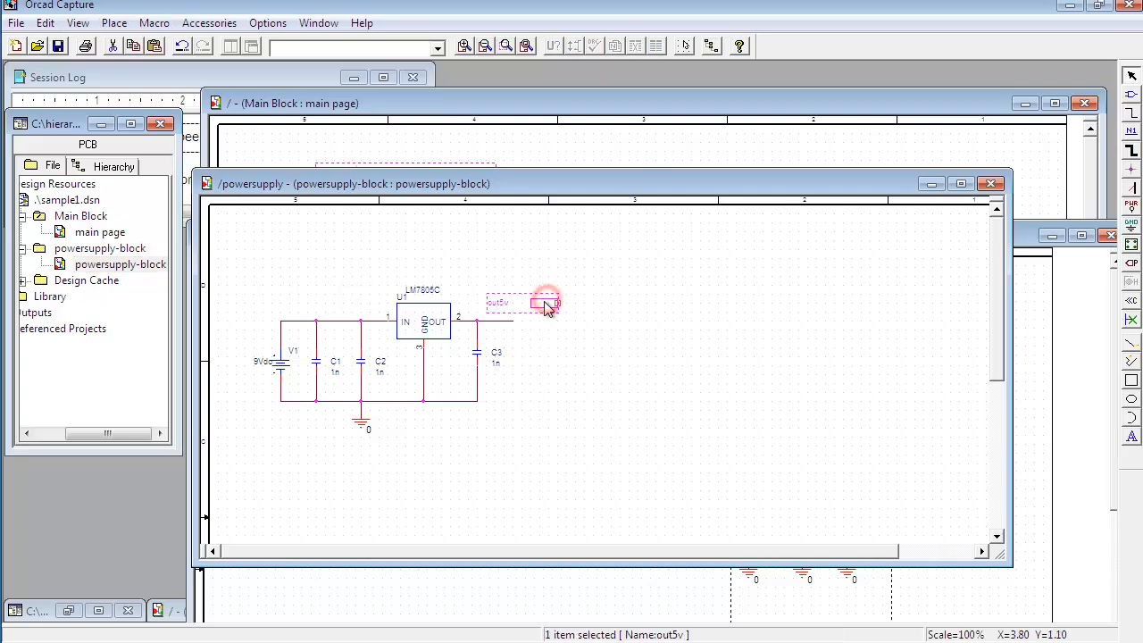
{"action": "key", "text": "r"}
{"action": "key", "text": "r"}
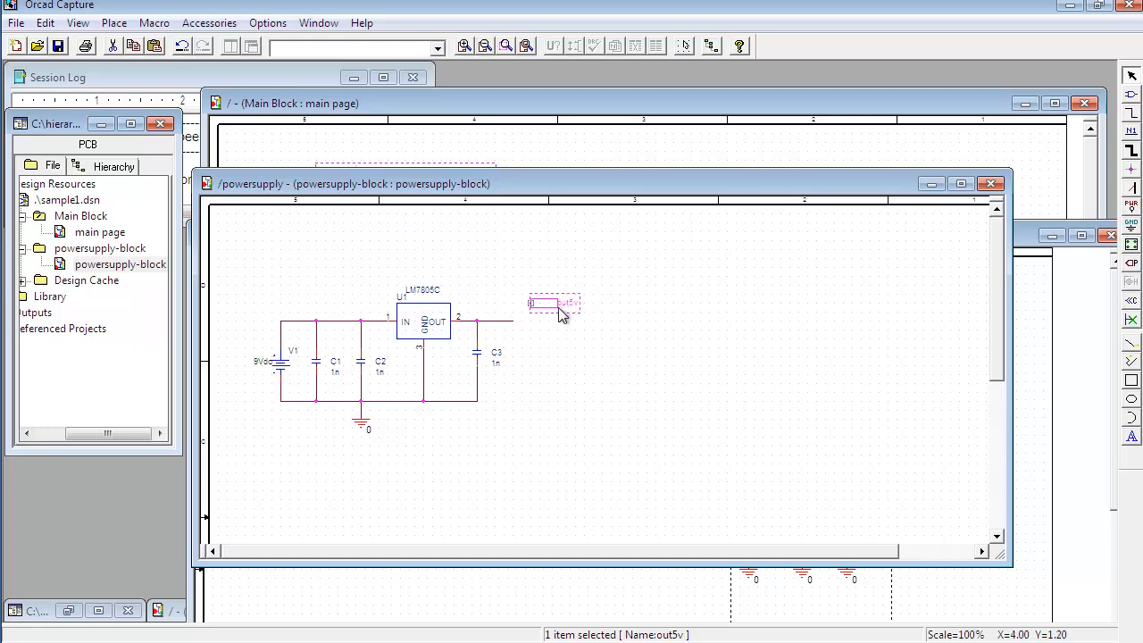
{"action": "mouse_move", "coordinate": [547, 308]}
{"action": "left_mouse_down"}
{"action": "mouse_move", "coordinate": [573, 308]}
{"action": "mouse_move", "coordinate": [510, 321]}
{"action": "mouse_move", "coordinate": [548, 305]}
{"action": "mouse_move", "coordinate": [561, 317]}
{"action": "mouse_move", "coordinate": [563, 297]}
{"action": "left_mouse_up"}
Step: Wire the LM7805C regulator's output node to the out5v port
{"action": "left_click", "coordinate": [569, 347]}
{"action": "left_click", "coordinate": [554, 331]}
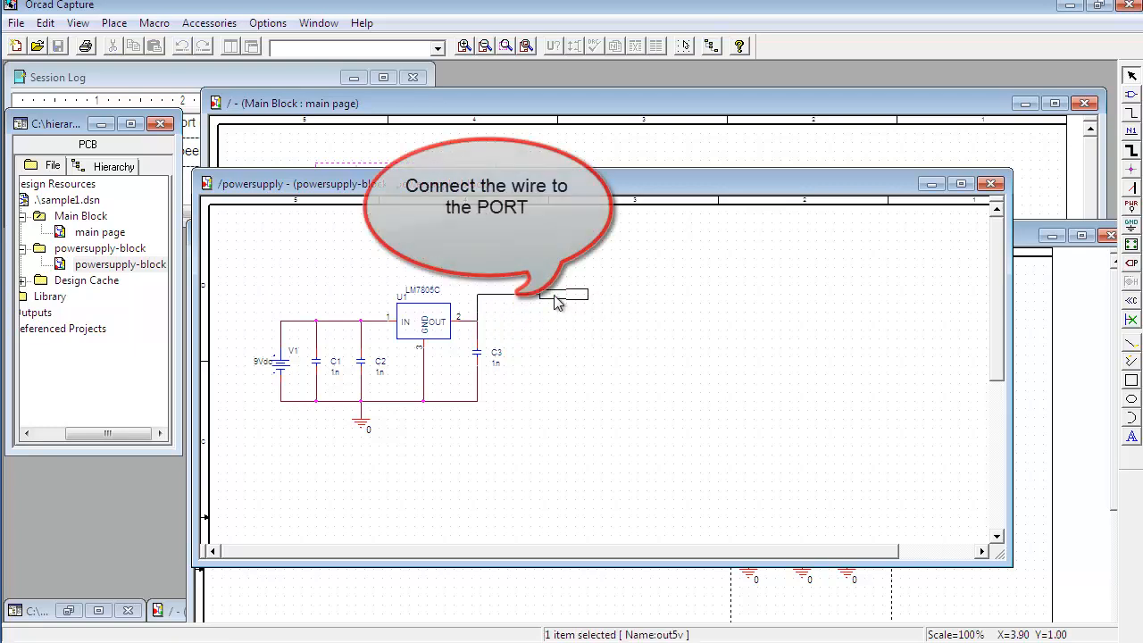
{"action": "left_click", "coordinate": [600, 342]}
{"action": "left_click_drag", "start_coordinate": [538, 185], "coordinate": [574, 230]}
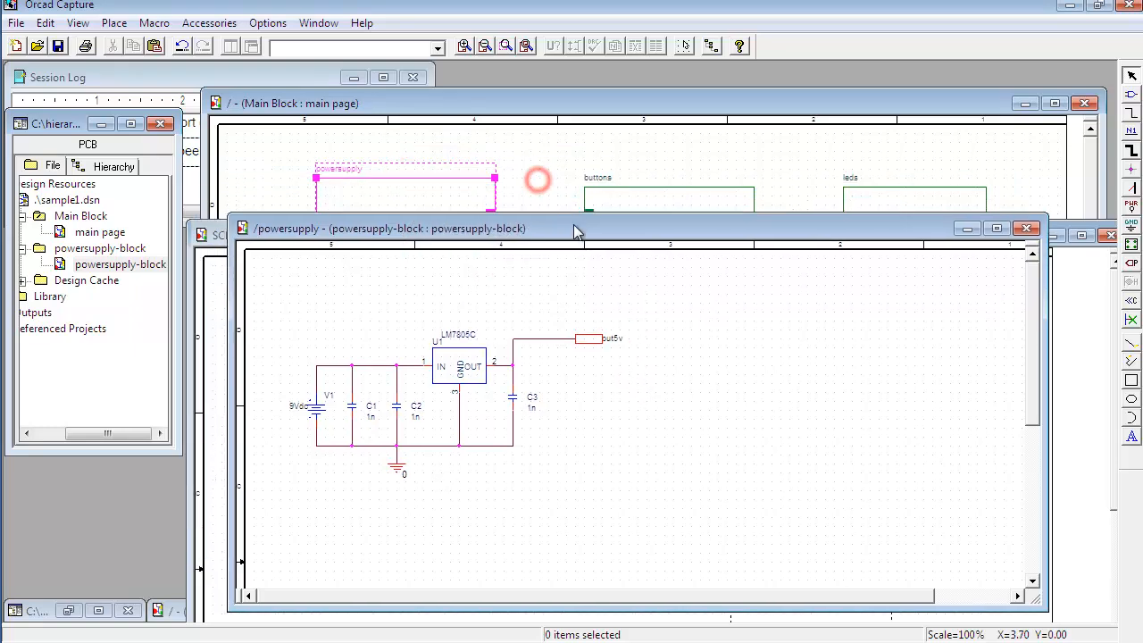
Step: Save the powersupply-block page and arrange the windows to compare its out5v port with the block's out5v pin
{"action": "left_click", "coordinate": [59, 47]}
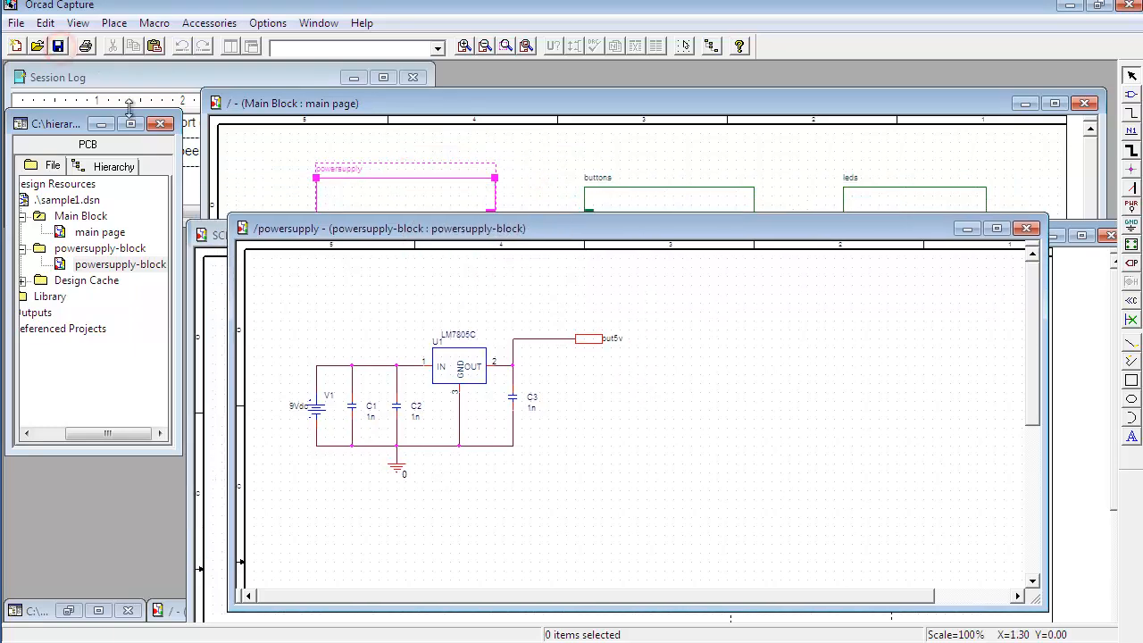
{"action": "mouse_move", "coordinate": [541, 234]}
{"action": "left_mouse_down"}
{"action": "mouse_move", "coordinate": [558, 301]}
{"action": "mouse_move", "coordinate": [526, 242]}
{"action": "left_mouse_up"}
{"action": "left_click", "coordinate": [527, 105]}
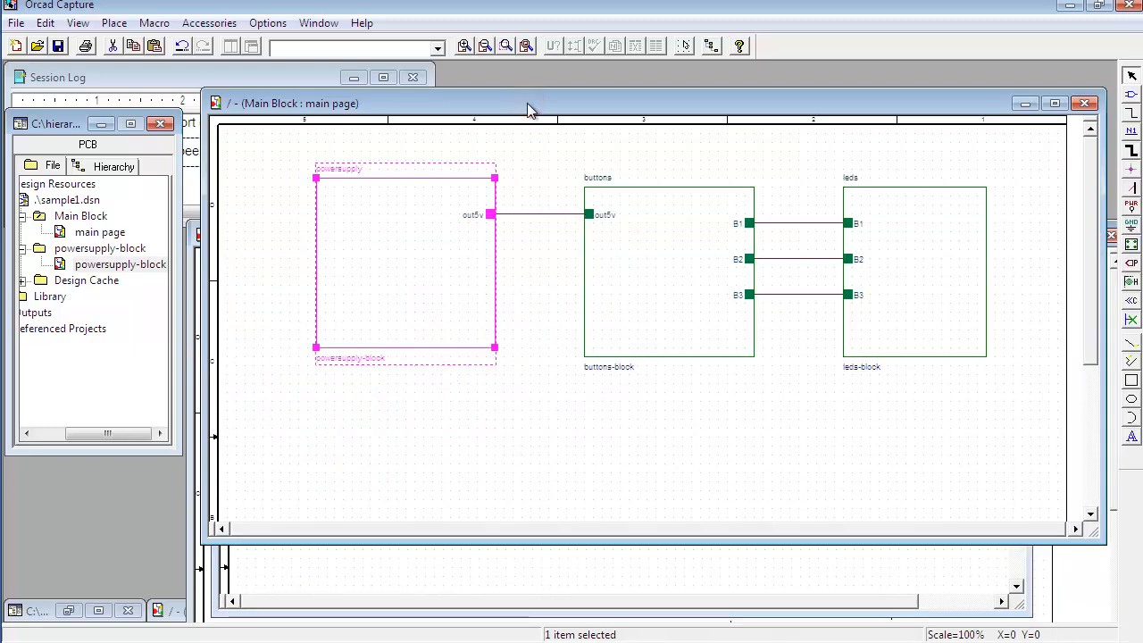
{"action": "left_click_drag", "start_coordinate": [527, 104], "coordinate": [682, 95]}
{"action": "left_click_drag", "start_coordinate": [338, 233], "coordinate": [331, 329]}
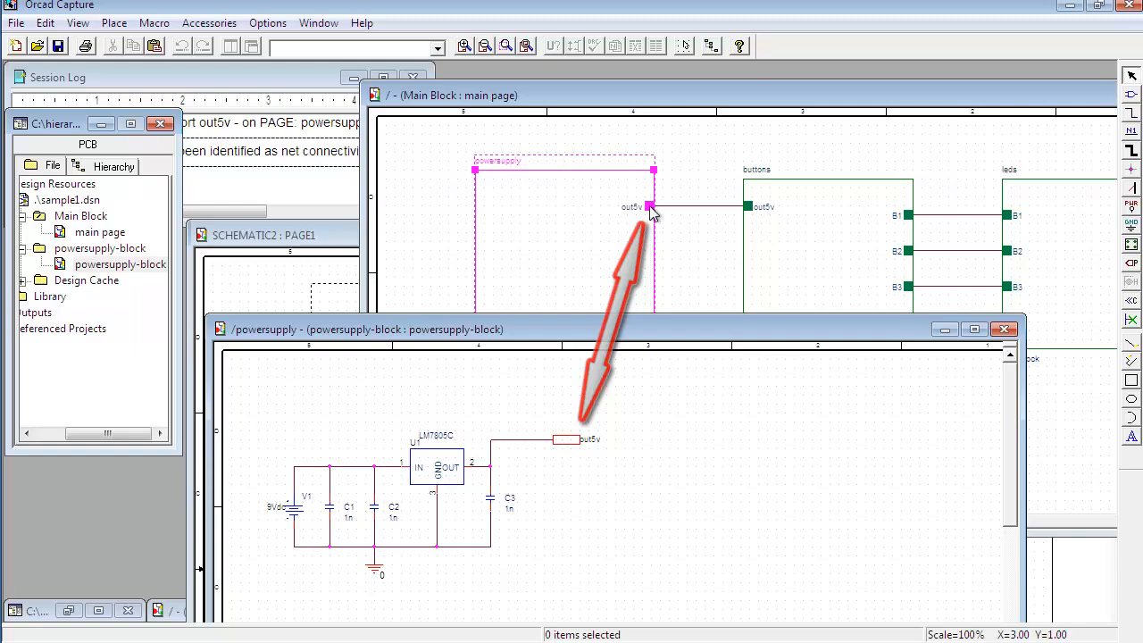
{"action": "left_click_drag", "start_coordinate": [624, 318], "coordinate": [639, 262]}
{"action": "left_click_drag", "start_coordinate": [690, 102], "coordinate": [558, 100]}
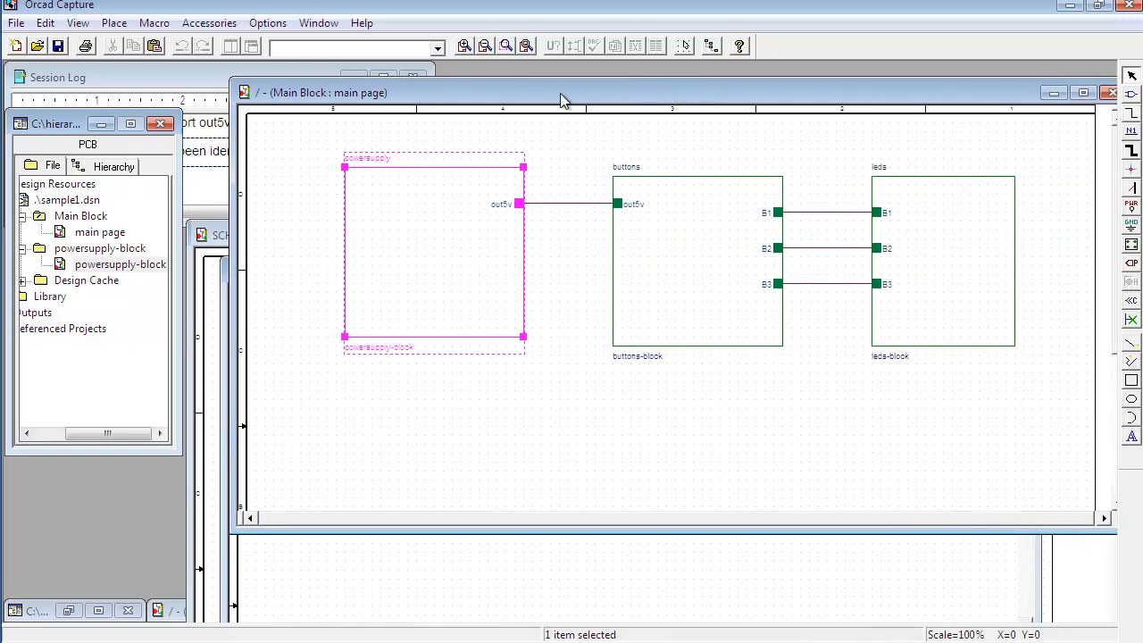
Step: Descend into the buttons hierarchical block, creating its new page named buttons-block
{"action": "left_click", "coordinate": [680, 250]}
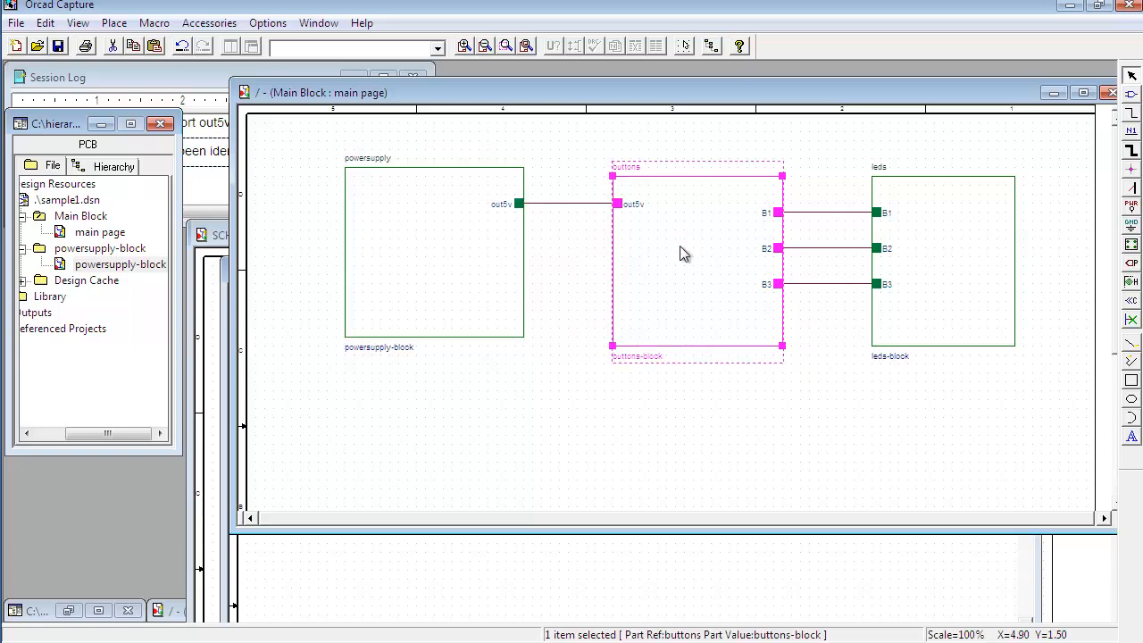
{"action": "right_click", "coordinate": [683, 253]}
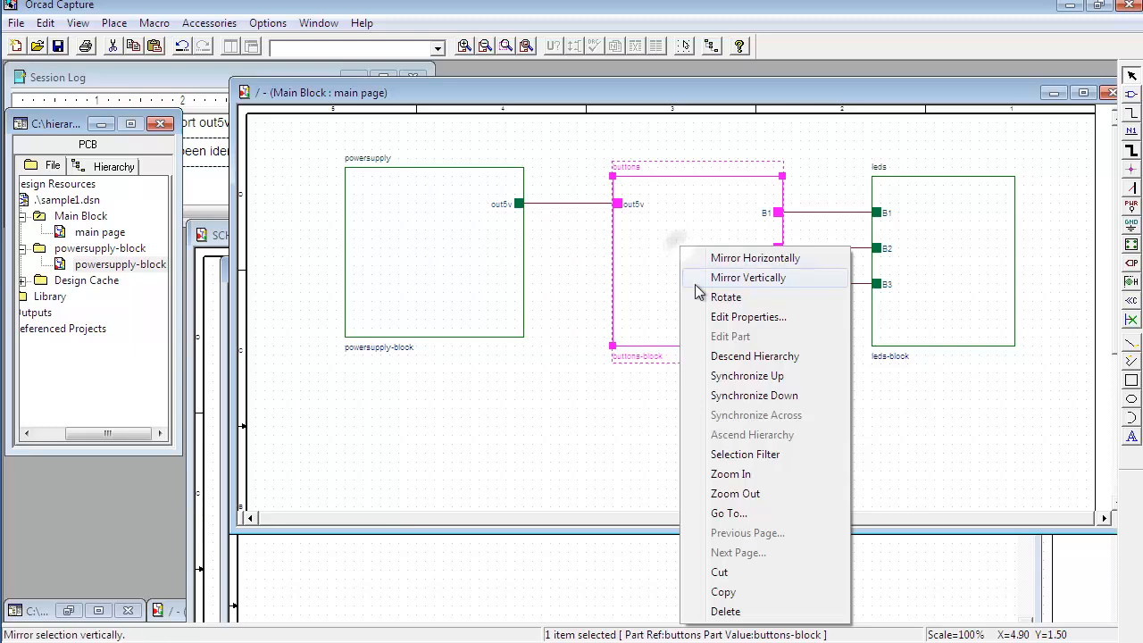
{"action": "left_click", "coordinate": [725, 356]}
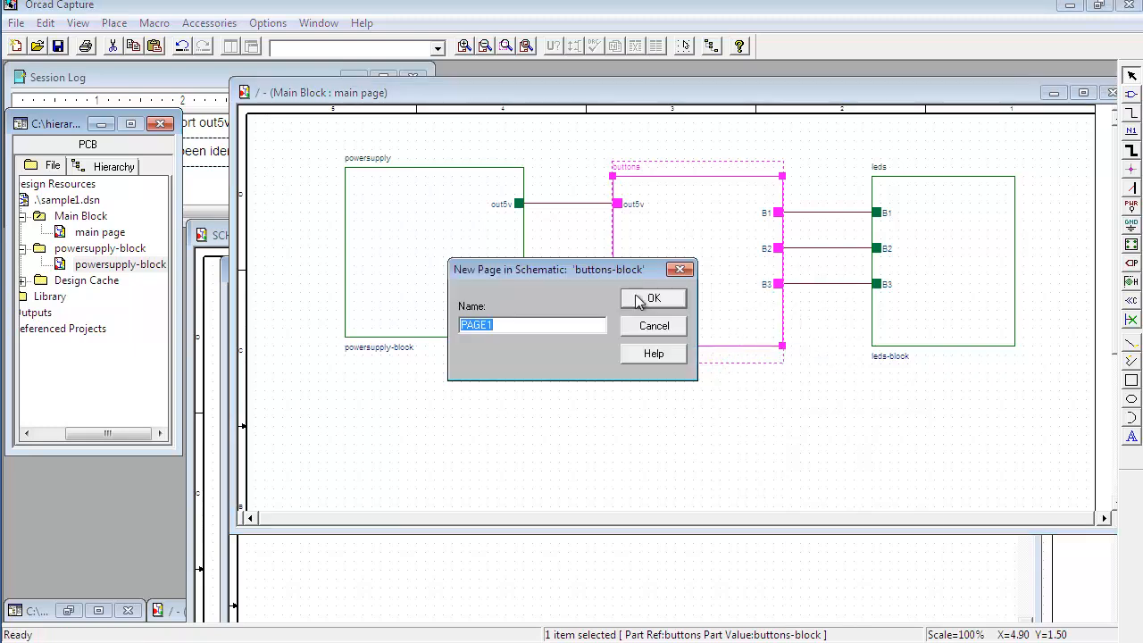
{"action": "left_click_drag", "start_coordinate": [612, 278], "coordinate": [654, 272]}
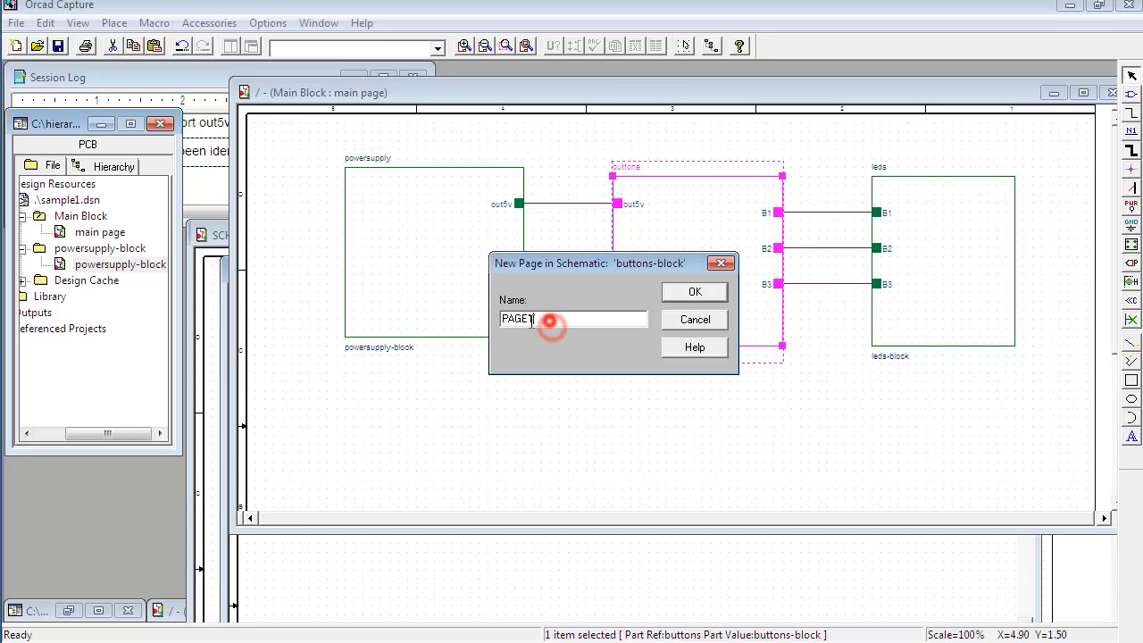
{"action": "left_click_drag", "start_coordinate": [596, 262], "coordinate": [500, 212]}
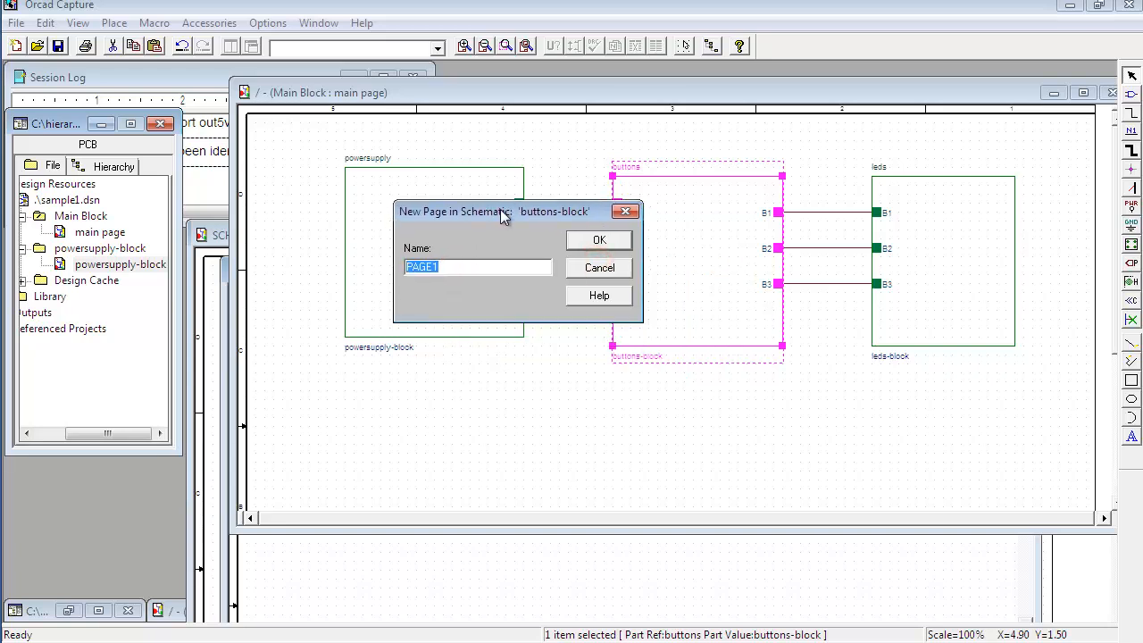
{"action": "type", "text": "buttons-block"}
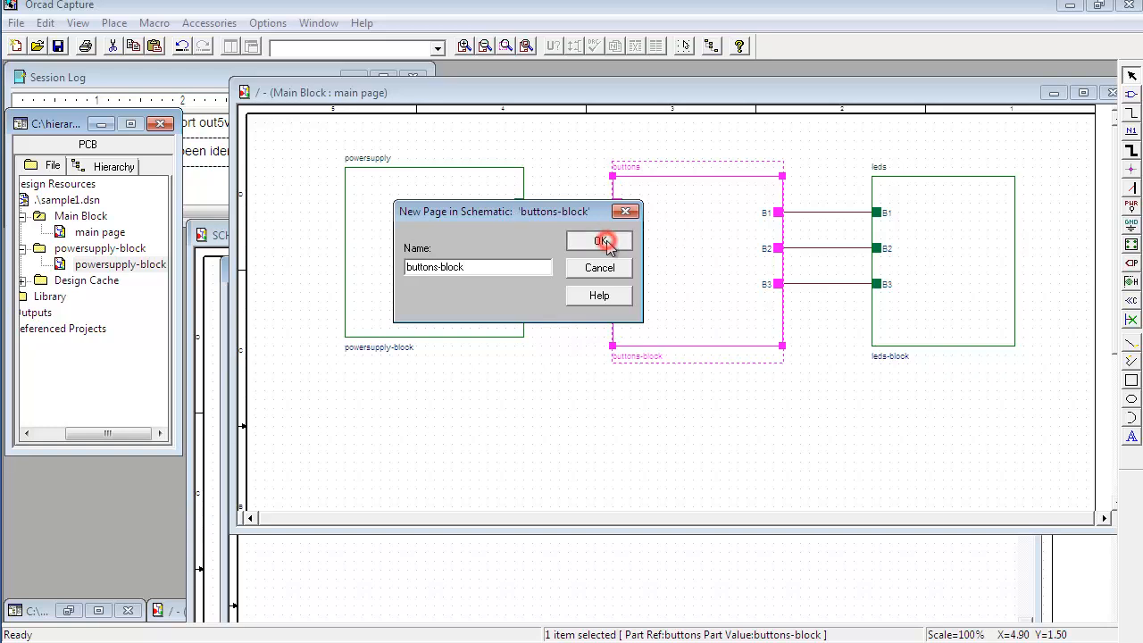
{"action": "left_click", "coordinate": [602, 241]}
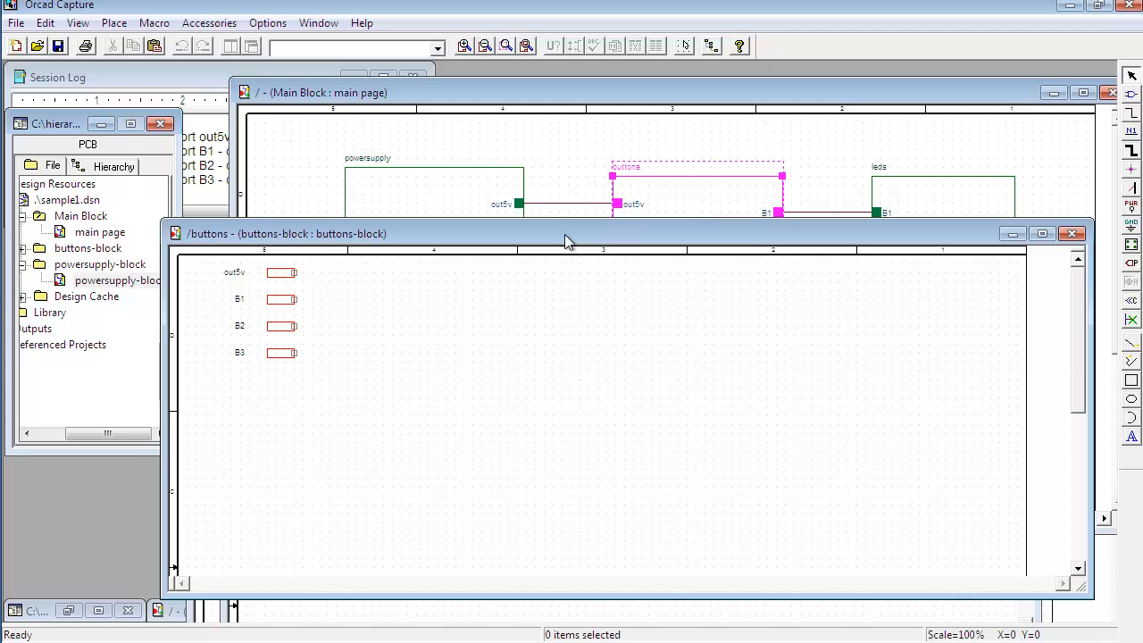
Step: Inspect the out5v and B1–B3 ports on the buttons-block page and locate the page in the project tree
{"action": "left_click_drag", "start_coordinate": [565, 241], "coordinate": [753, 340]}
{"action": "left_click", "coordinate": [470, 372]}
{"action": "left_click", "coordinate": [469, 398]}
{"action": "left_click", "coordinate": [469, 425]}
{"action": "left_click", "coordinate": [470, 452]}
{"action": "mouse_move", "coordinate": [607, 328]}
{"action": "left_mouse_down"}
{"action": "mouse_move", "coordinate": [613, 355]}
{"action": "mouse_move", "coordinate": [615, 337]}
{"action": "left_mouse_up"}
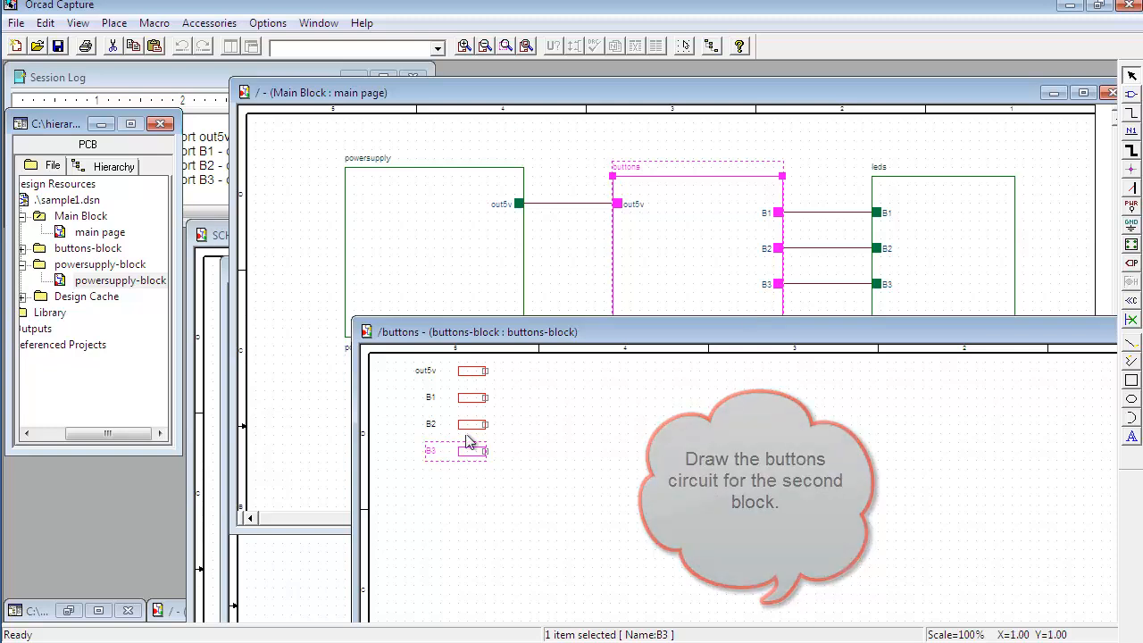
{"action": "left_click_drag", "start_coordinate": [520, 331], "coordinate": [529, 173]}
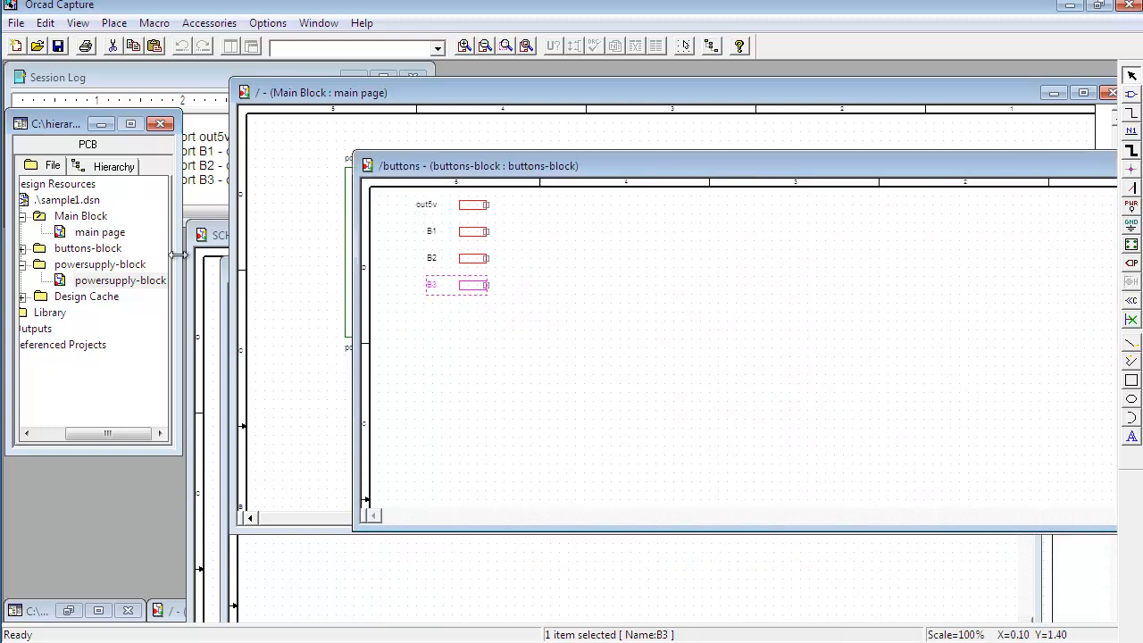
{"action": "left_click", "coordinate": [62, 251]}
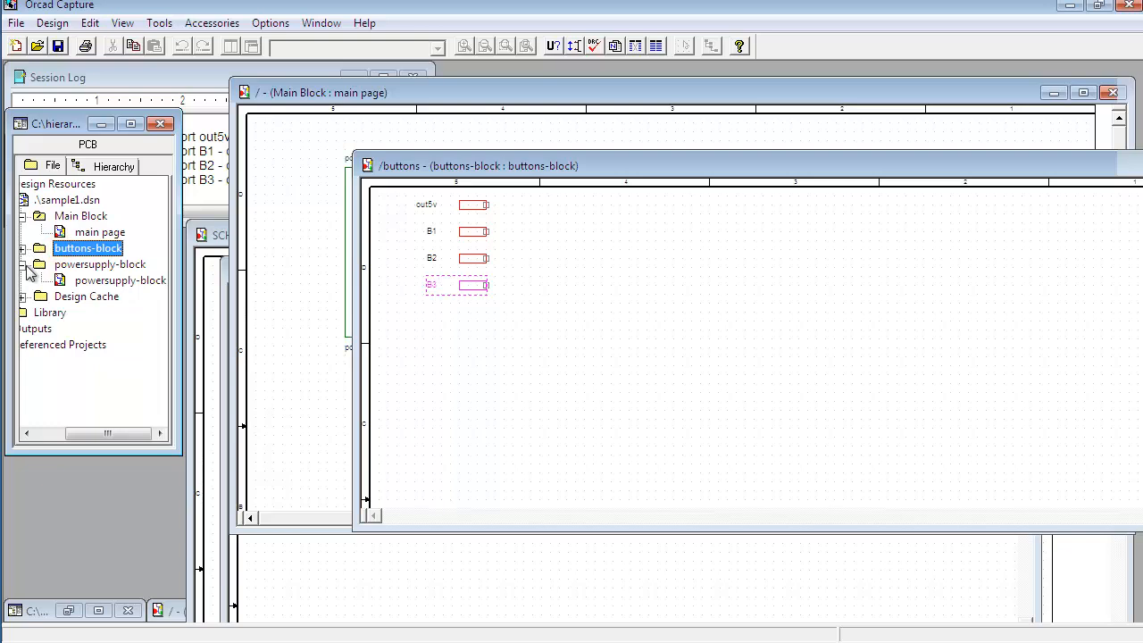
{"action": "left_click", "coordinate": [24, 264]}
{"action": "left_click", "coordinate": [41, 249]}
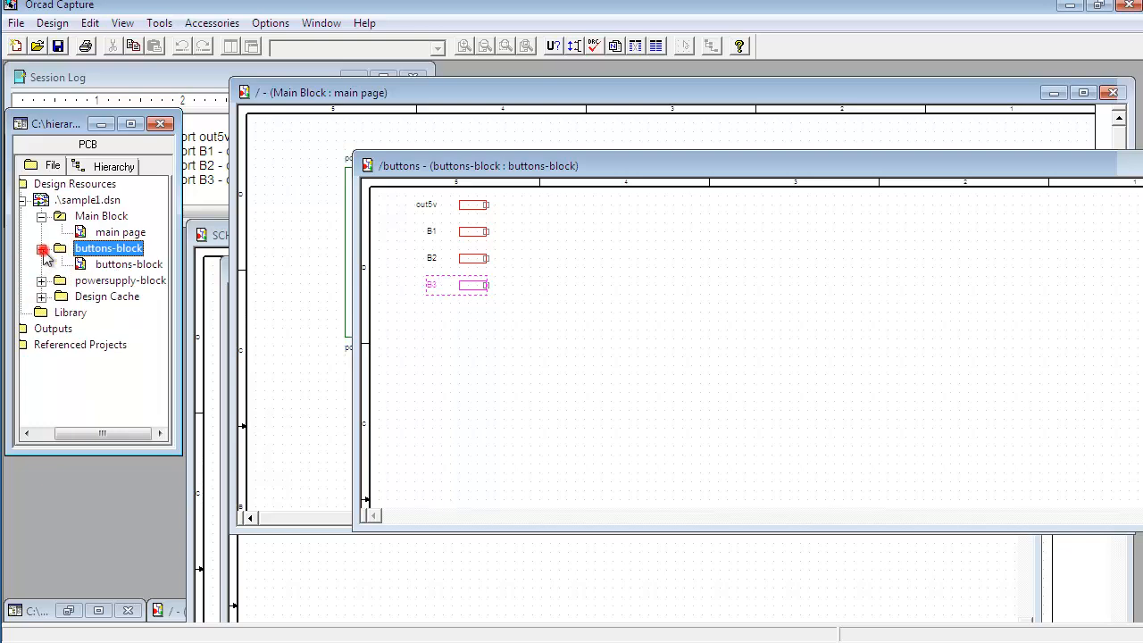
{"action": "left_click", "coordinate": [121, 263]}
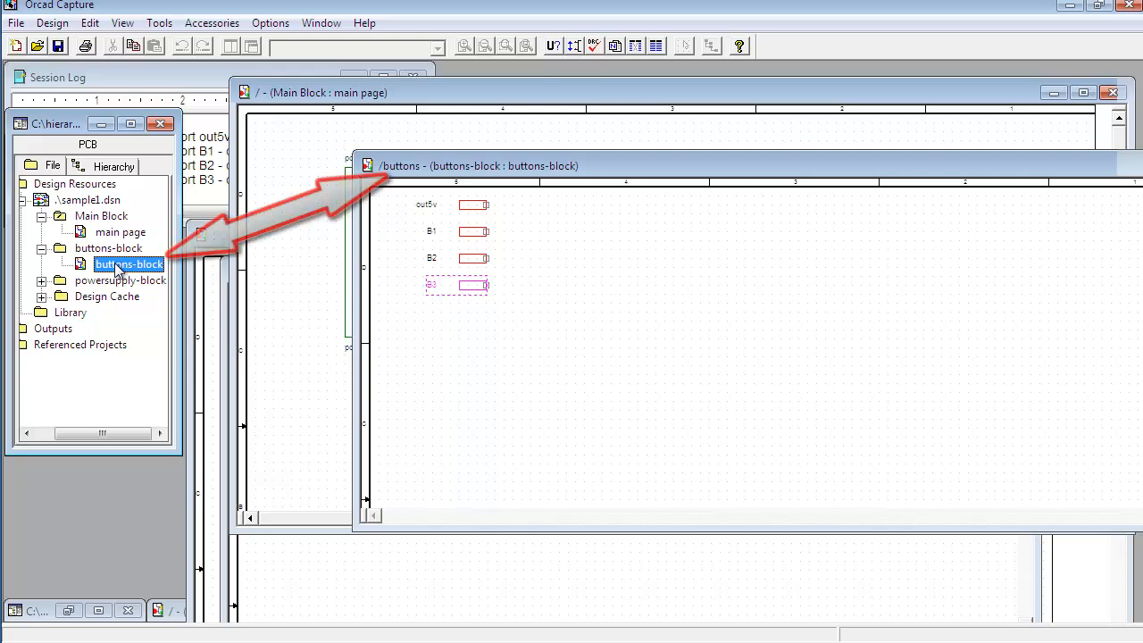
{"action": "left_click_drag", "start_coordinate": [596, 169], "coordinate": [575, 164]}
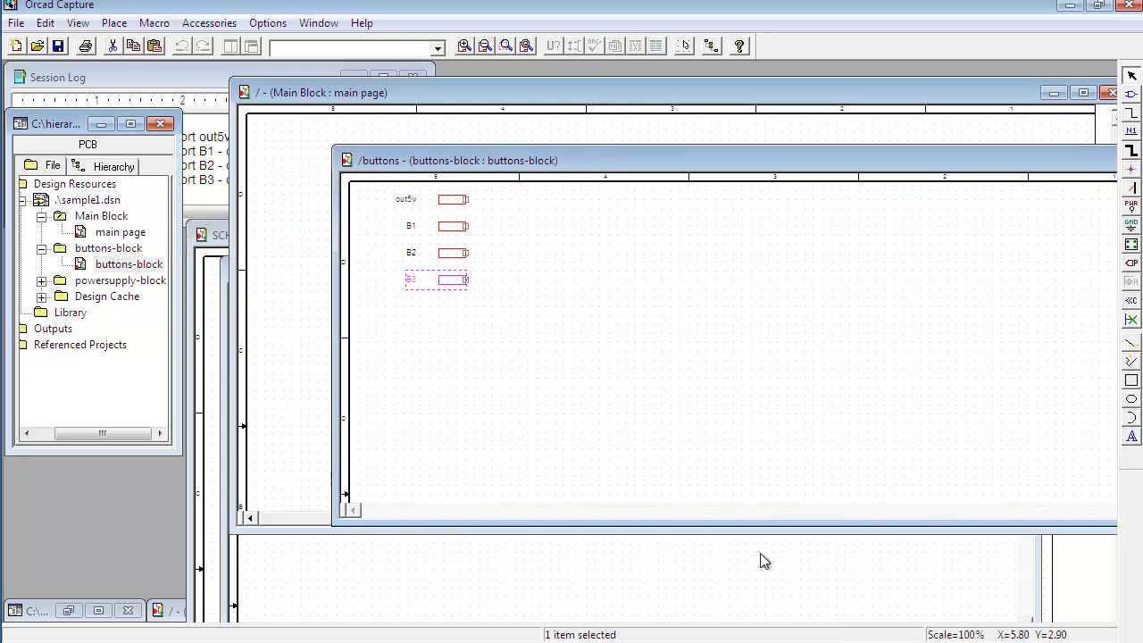
Step: Bring the three-pushbutton circuit from the reference schematic into the buttons-block page beside the out5v port
{"action": "left_click_drag", "start_coordinate": [522, 348], "coordinate": [393, 189]}
{"action": "left_click_drag", "start_coordinate": [451, 199], "coordinate": [438, 232]}
{"action": "left_click", "coordinate": [732, 401]}
{"action": "left_click", "coordinate": [807, 249]}
{"action": "left_click", "coordinate": [501, 217]}
{"action": "left_click", "coordinate": [541, 205]}
{"action": "left_click_drag", "start_coordinate": [735, 232], "coordinate": [852, 367]}
Step: Rotate the B1–B3 ports 180 degrees, move them to the switch outputs and connect each switch wire to its port
{"action": "key", "text": "r"}
{"action": "key", "text": "r"}
{"action": "left_click_drag", "start_coordinate": [808, 333], "coordinate": [640, 262]}
{"action": "left_click_drag", "start_coordinate": [808, 280], "coordinate": [641, 386]}
{"action": "left_click_drag", "start_coordinate": [810, 310], "coordinate": [642, 301]}
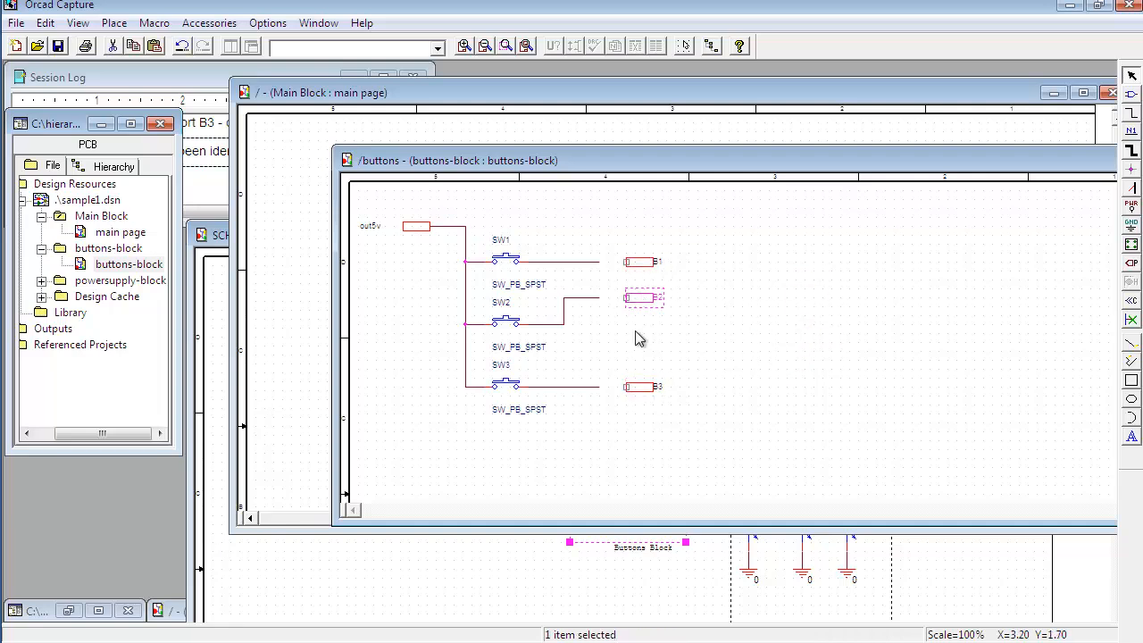
{"action": "left_click_drag", "start_coordinate": [602, 260], "coordinate": [626, 262]}
{"action": "left_click_drag", "start_coordinate": [597, 298], "coordinate": [628, 301]}
{"action": "left_click_drag", "start_coordinate": [598, 387], "coordinate": [626, 386]}
{"action": "left_click", "coordinate": [630, 344]}
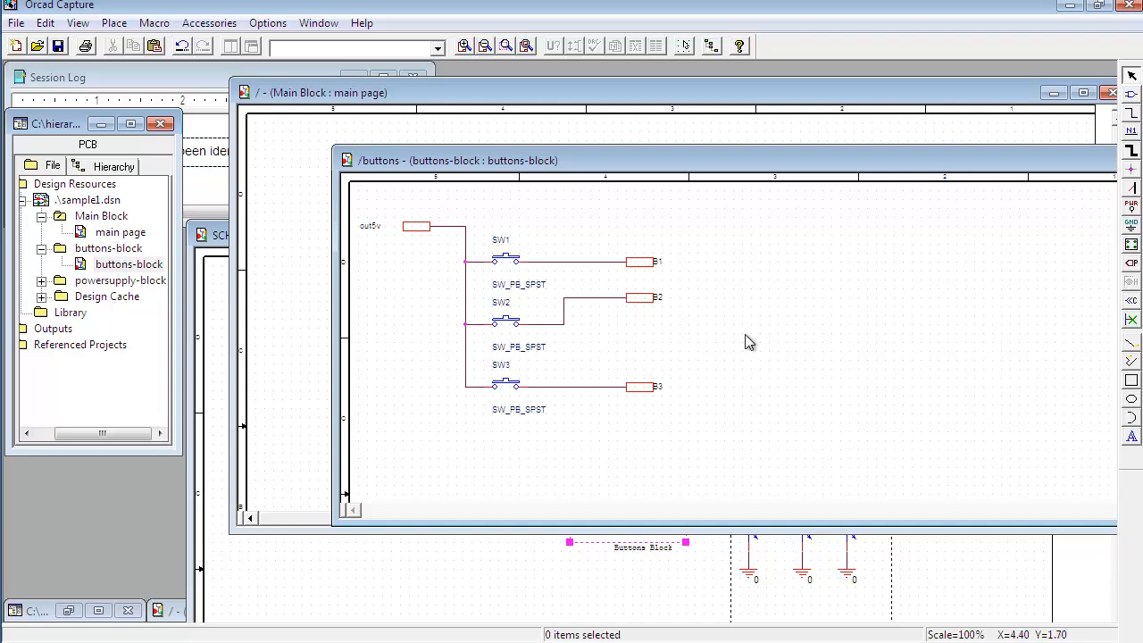
Step: Save and close the buttons-block page
{"action": "left_click", "coordinate": [58, 45]}
{"action": "left_click_drag", "start_coordinate": [844, 161], "coordinate": [655, 163]}
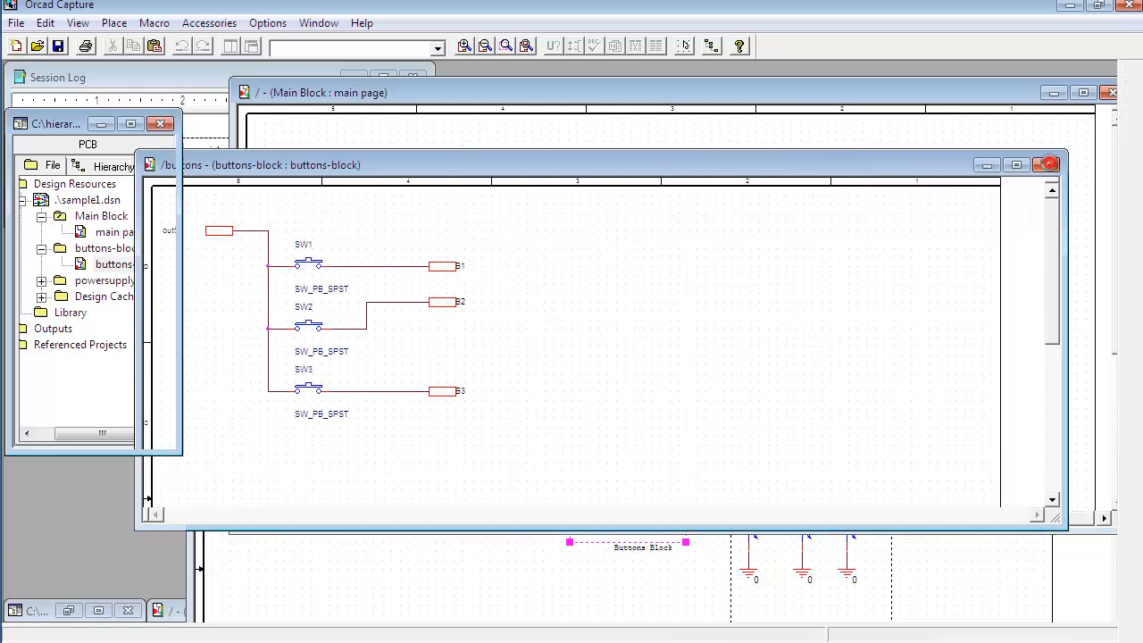
{"action": "left_click", "coordinate": [1049, 165]}
Step: Descend into the leds hierarchical block, creating its new page named leds-block
{"action": "left_click", "coordinate": [937, 276]}
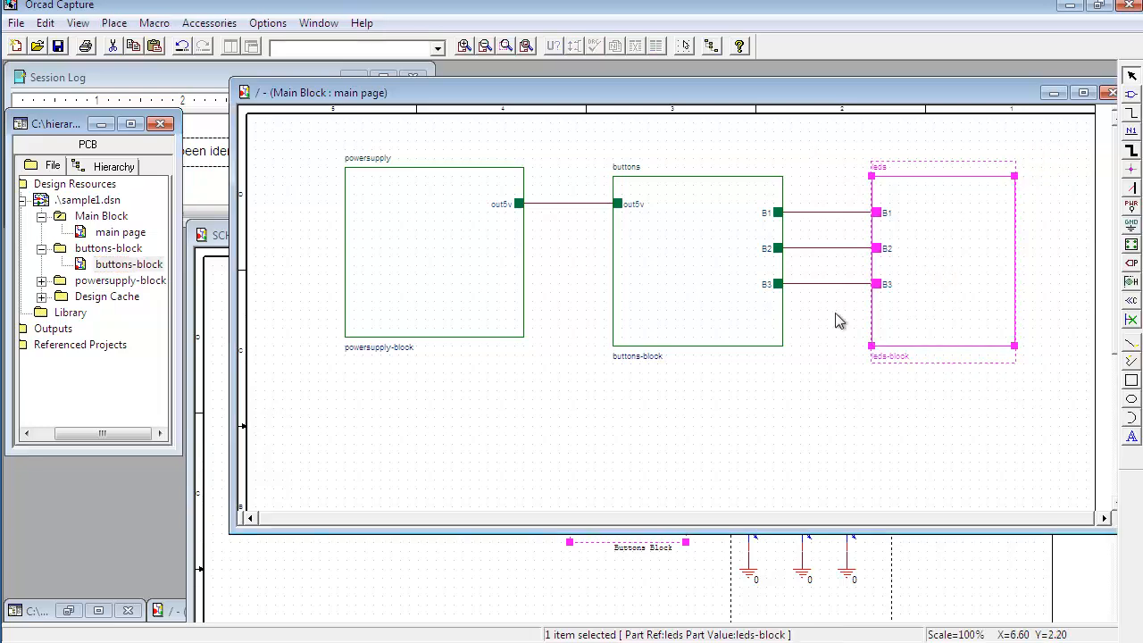
{"action": "right_click", "coordinate": [950, 262]}
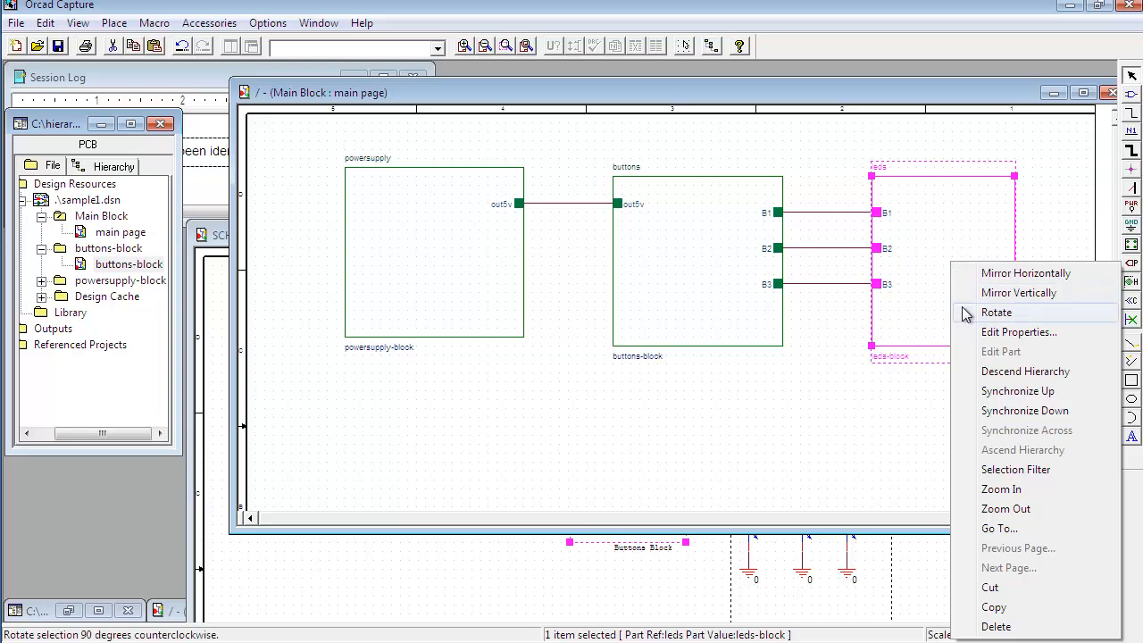
{"action": "left_click", "coordinate": [929, 316]}
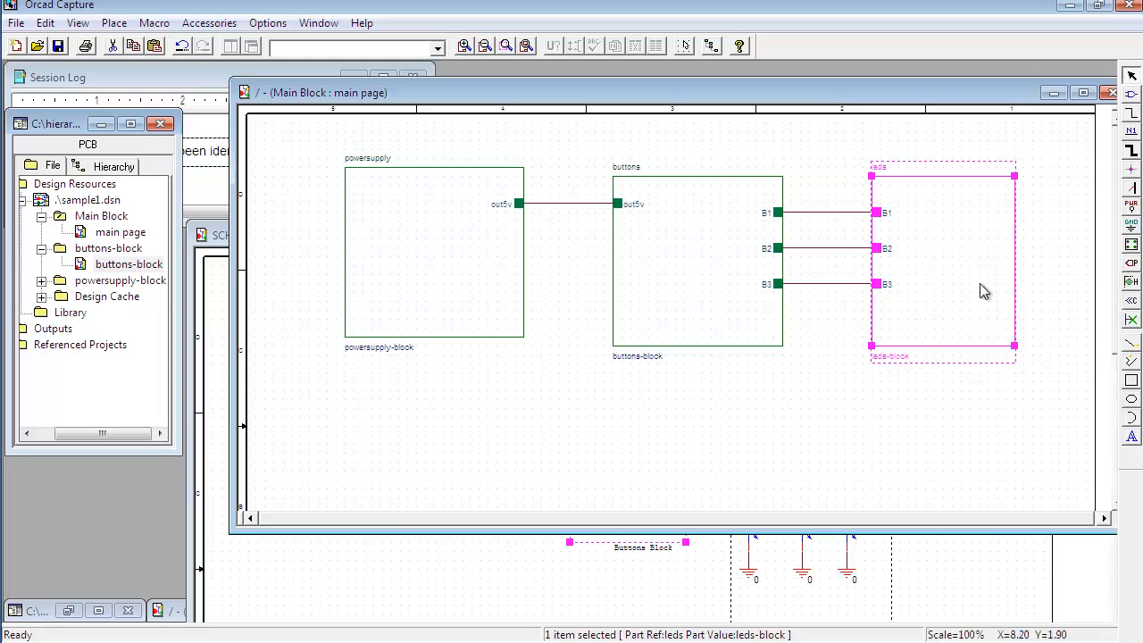
{"action": "right_click", "coordinate": [962, 259]}
{"action": "left_click", "coordinate": [1015, 375]}
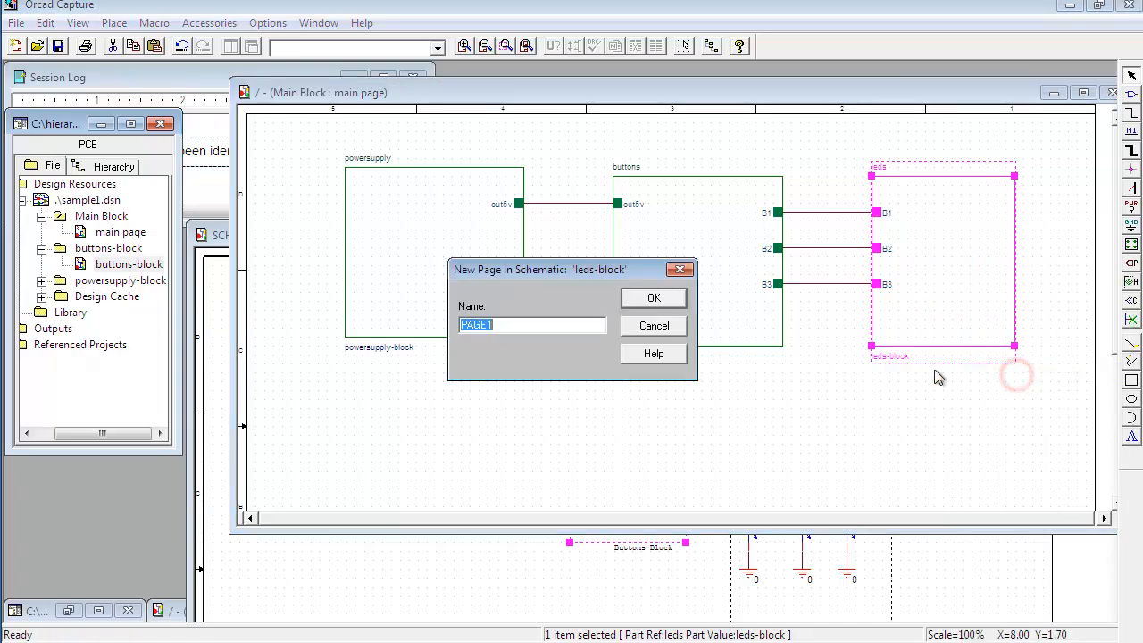
{"action": "left_click_drag", "start_coordinate": [515, 327], "coordinate": [460, 332]}
{"action": "type", "text": "leds-block"}
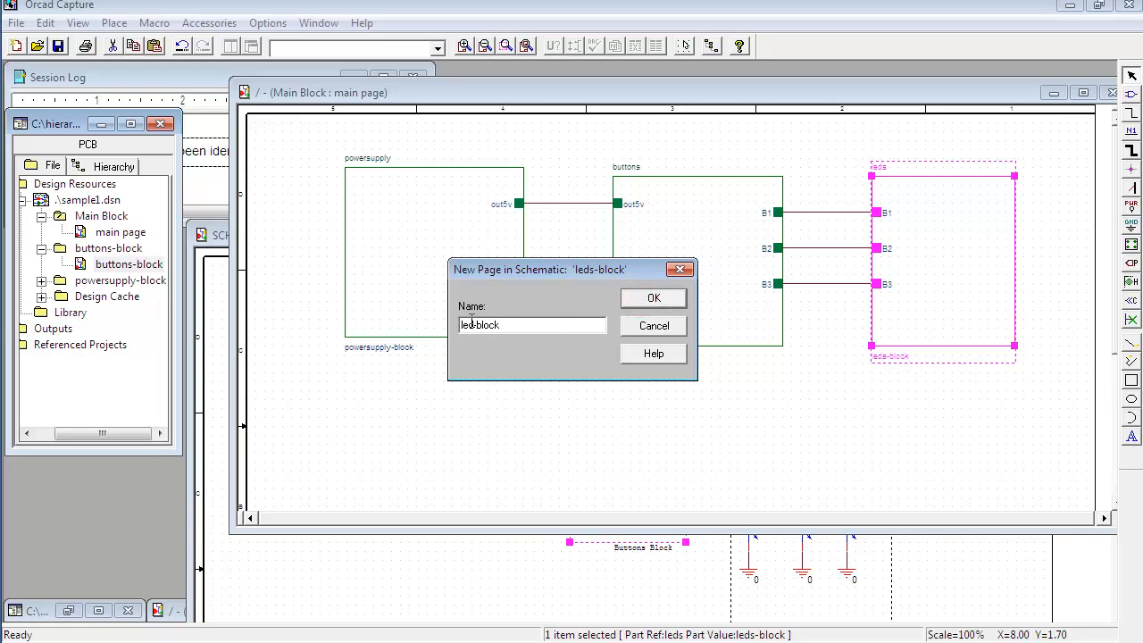
{"action": "left_click", "coordinate": [471, 325]}
{"action": "left_click", "coordinate": [659, 302]}
Step: Bring the three resistor–LED branches from the reference schematic into the leds-block page
{"action": "left_click_drag", "start_coordinate": [496, 257], "coordinate": [635, 379]}
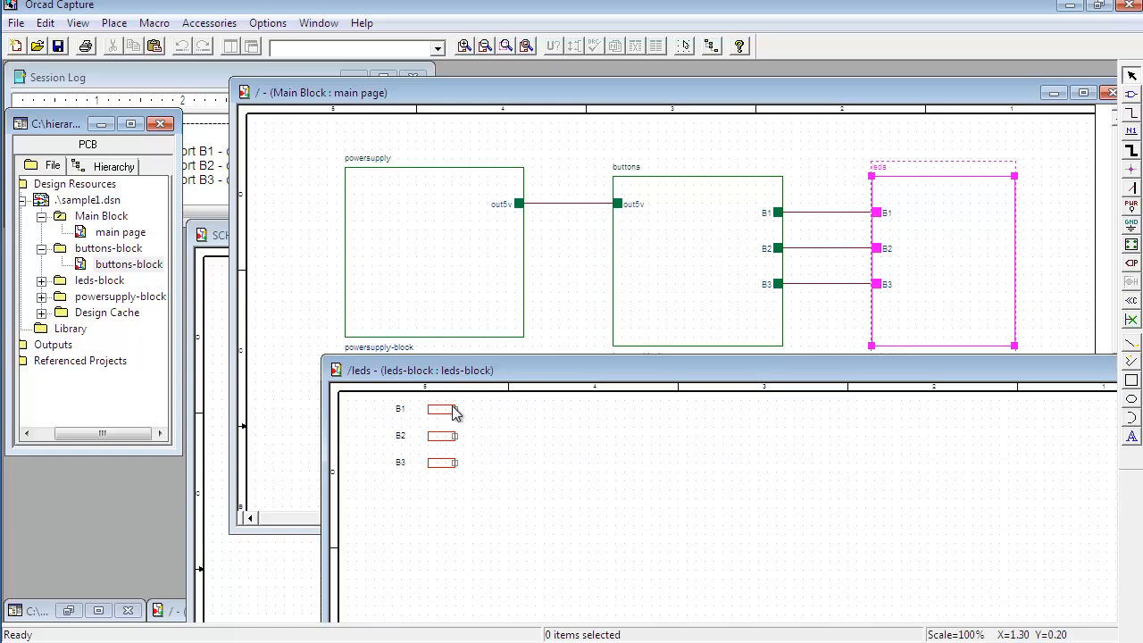
{"action": "mouse_move", "coordinate": [507, 499]}
{"action": "left_mouse_down"}
{"action": "mouse_move", "coordinate": [385, 431]}
{"action": "mouse_move", "coordinate": [378, 405]}
{"action": "mouse_move", "coordinate": [570, 430]}
{"action": "mouse_move", "coordinate": [437, 437]}
{"action": "left_mouse_up"}
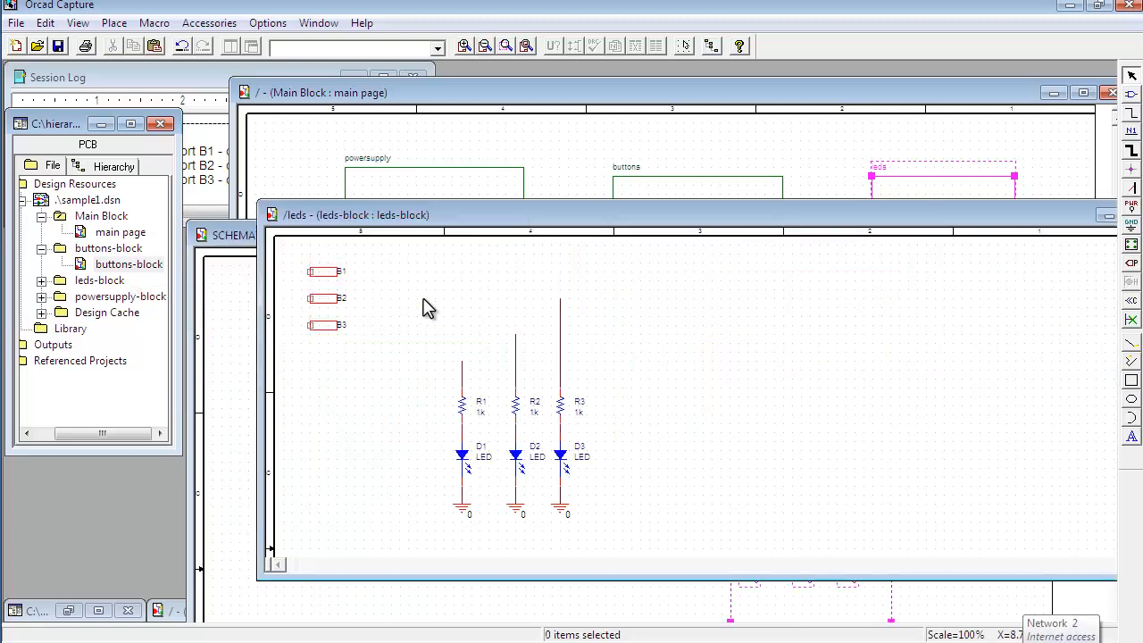
Step: Wire the three resistor branches to the B1, B2 and B3 ports, rotating a port as needed
{"action": "left_click_drag", "start_coordinate": [561, 299], "coordinate": [337, 272]}
{"action": "left_click", "coordinate": [378, 285]}
{"action": "left_click", "coordinate": [323, 273]}
{"action": "key", "text": "r"}
{"action": "left_click", "coordinate": [397, 328]}
{"action": "left_click_drag", "start_coordinate": [515, 335], "coordinate": [338, 299]}
{"action": "left_click", "coordinate": [344, 315]}
{"action": "left_click_drag", "start_coordinate": [462, 362], "coordinate": [339, 328]}
{"action": "left_click", "coordinate": [375, 343]}
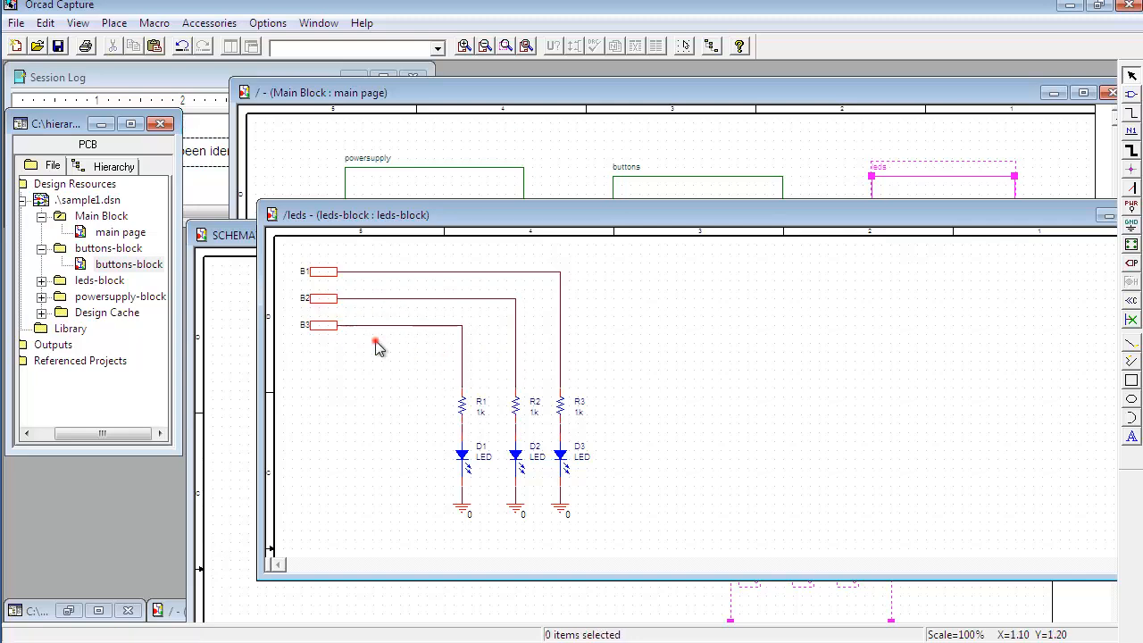
Step: Close the leds-block page and bring the main page window forward
{"action": "left_click_drag", "start_coordinate": [666, 221], "coordinate": [626, 249]}
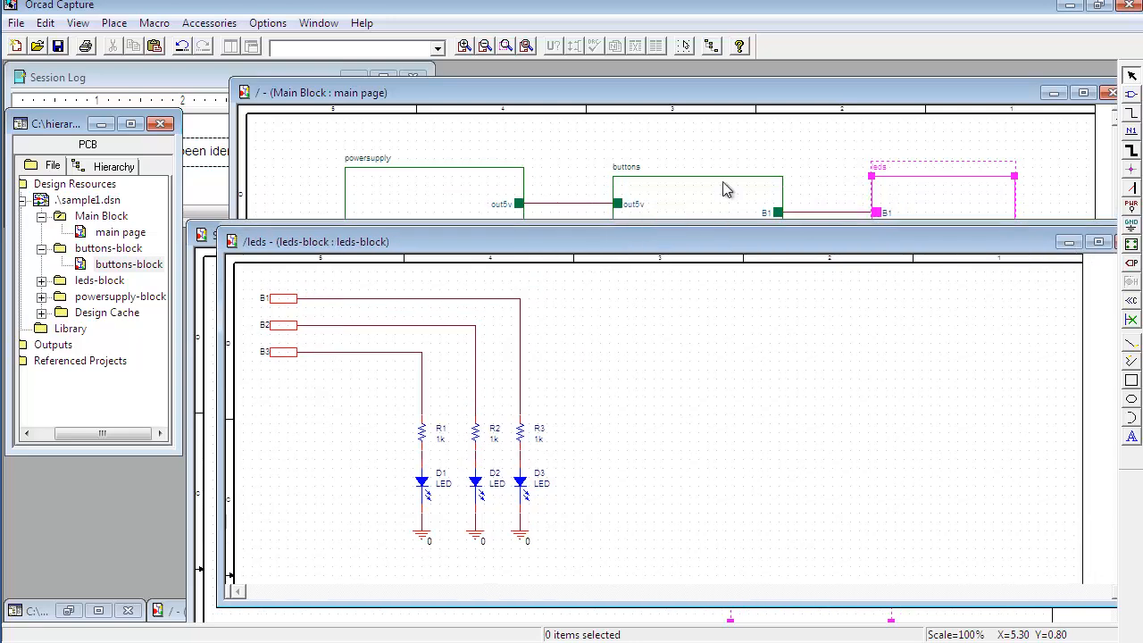
{"action": "left_click", "coordinate": [292, 301]}
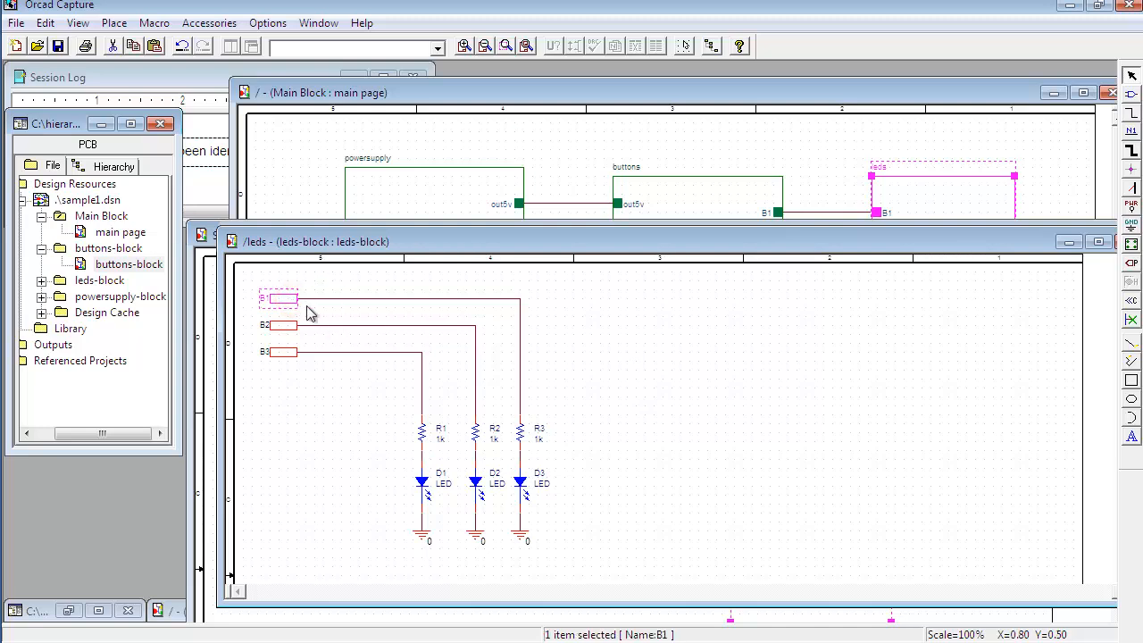
{"action": "left_click", "coordinate": [684, 379]}
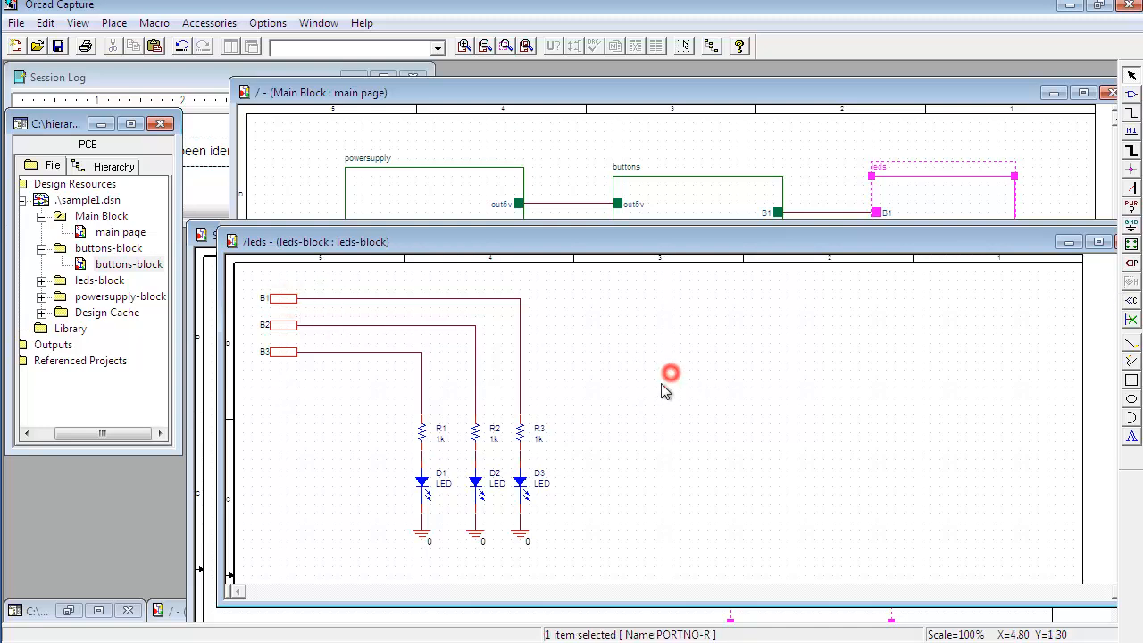
{"action": "left_click_drag", "start_coordinate": [1025, 244], "coordinate": [956, 245]}
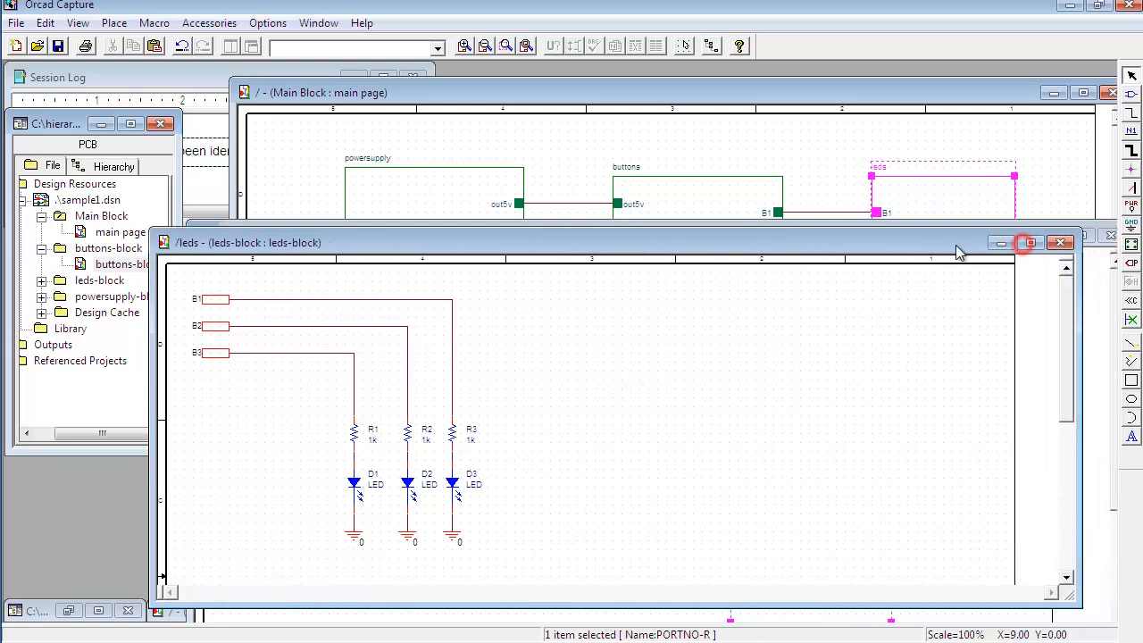
{"action": "left_click", "coordinate": [1024, 269]}
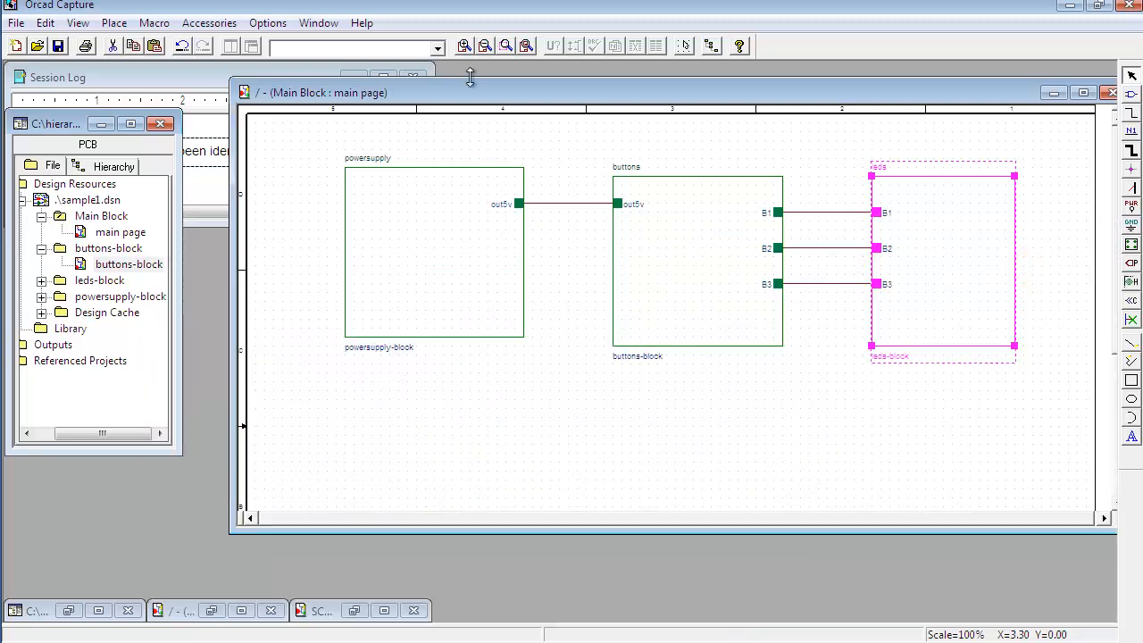
{"action": "left_click_drag", "start_coordinate": [486, 89], "coordinate": [447, 93]}
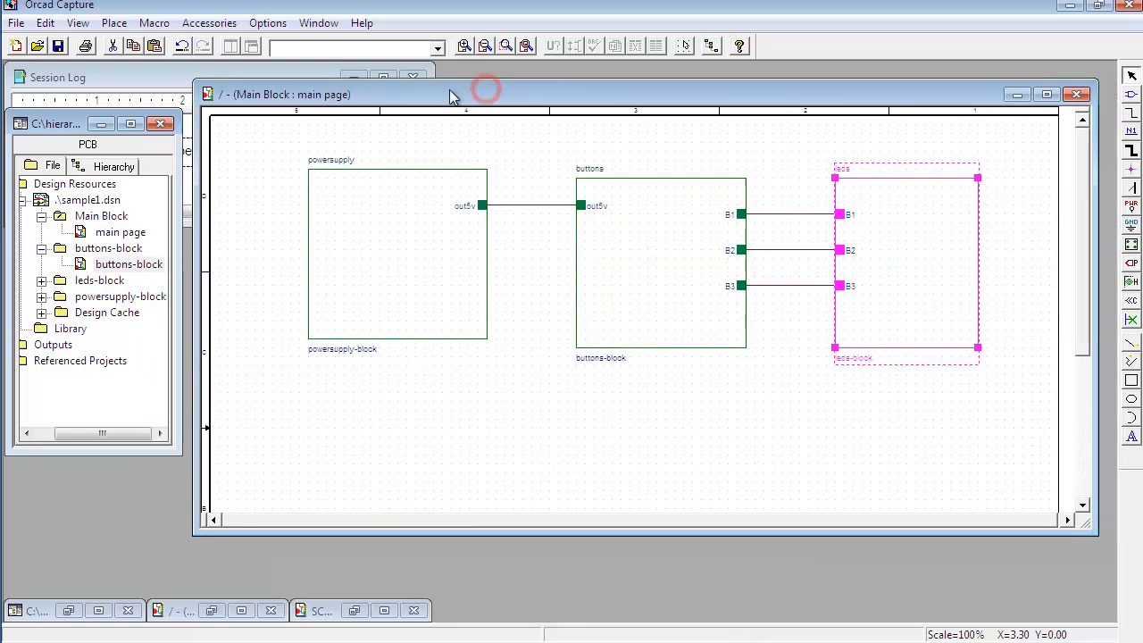
Step: Expand the project tree to review the page under each hierarchical block
{"action": "left_click", "coordinate": [41, 281]}
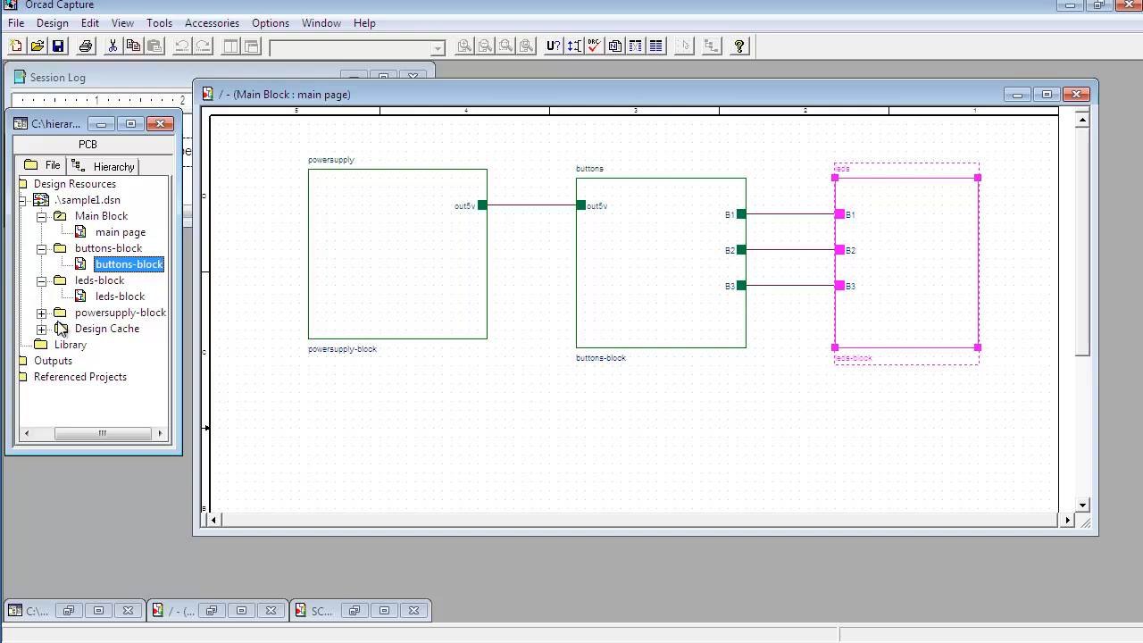
{"action": "left_click", "coordinate": [41, 312]}
{"action": "left_click", "coordinate": [123, 328]}
{"action": "left_click", "coordinate": [119, 297]}
{"action": "left_click", "coordinate": [120, 264]}
{"action": "left_click", "coordinate": [120, 232]}
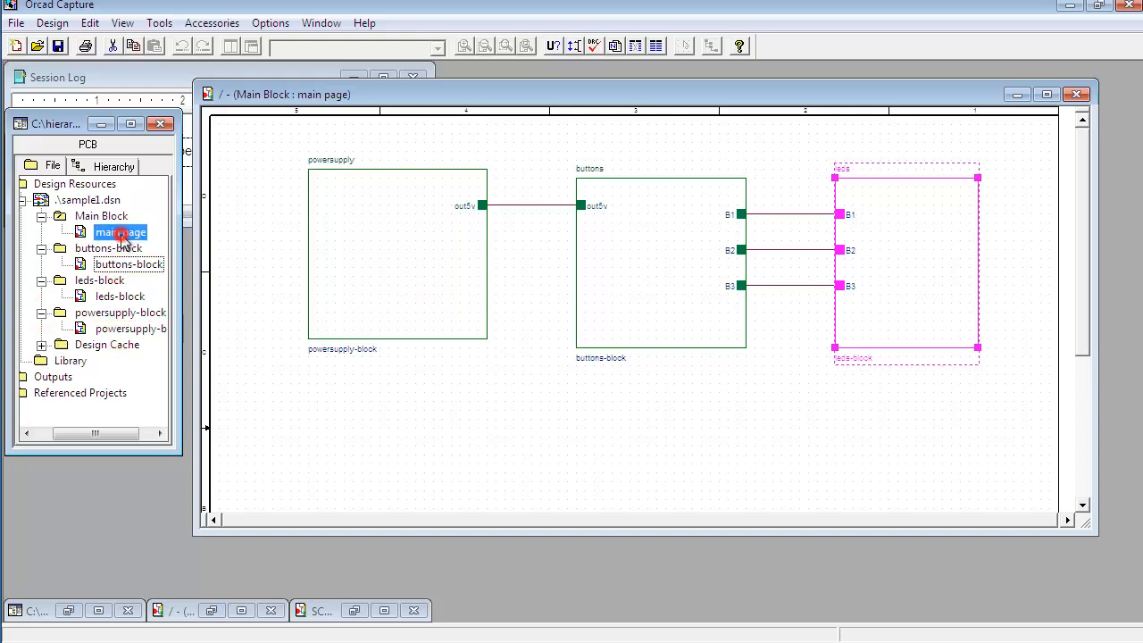
Step: Rearrange the main page window and descend into the powersupply block to open its schematic page
{"action": "left_click", "coordinate": [223, 237]}
{"action": "left_click", "coordinate": [340, 231]}
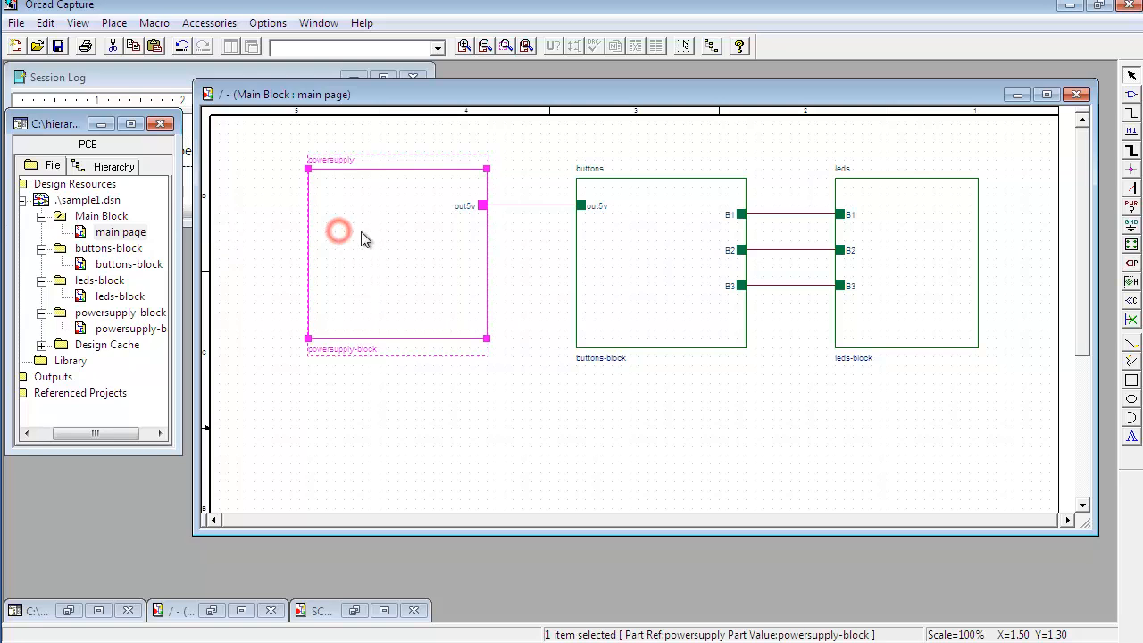
{"action": "left_click", "coordinate": [1076, 95]}
{"action": "left_click", "coordinate": [533, 371]}
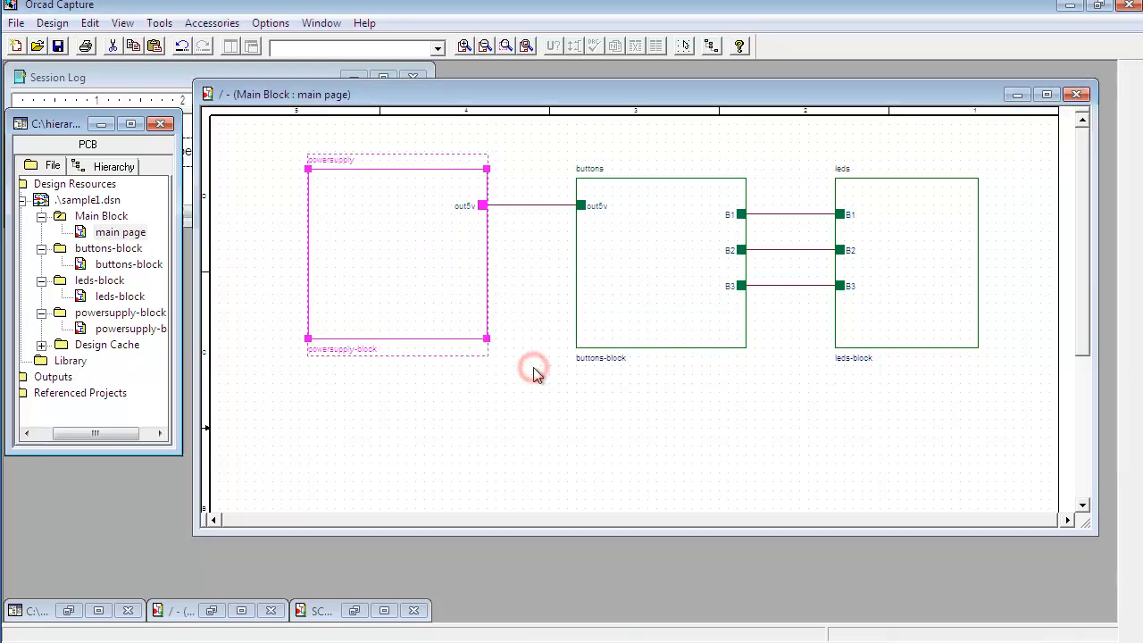
{"action": "double_click", "coordinate": [134, 234]}
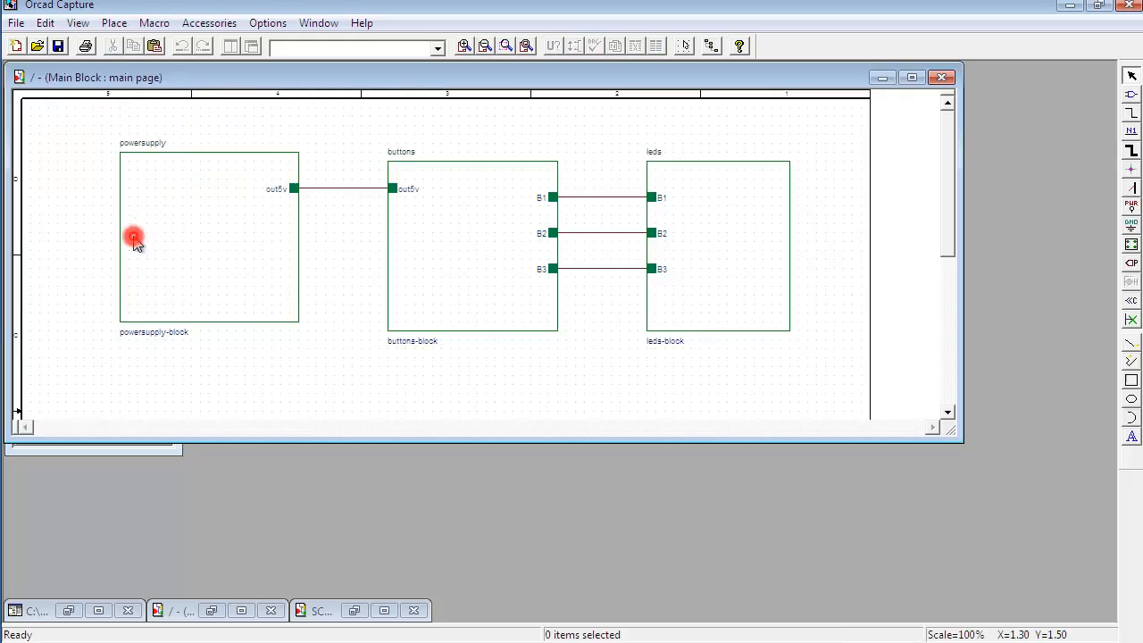
{"action": "left_click_drag", "start_coordinate": [287, 82], "coordinate": [435, 84]}
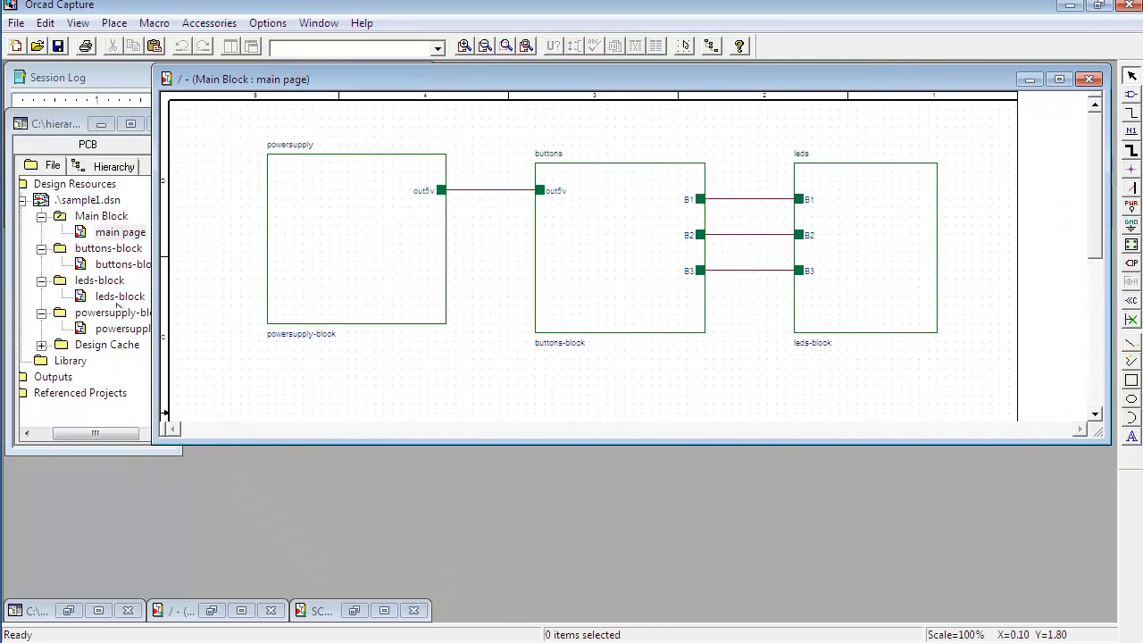
{"action": "left_click_drag", "start_coordinate": [153, 453], "coordinate": [206, 485]}
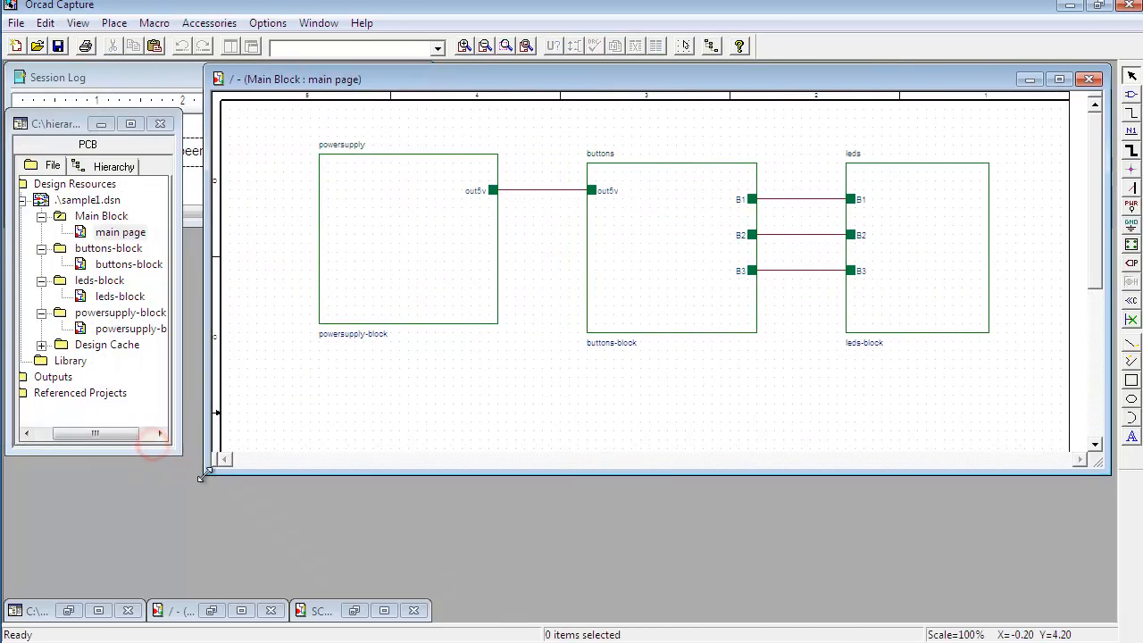
{"action": "left_click", "coordinate": [406, 234]}
{"action": "right_click", "coordinate": [407, 234]}
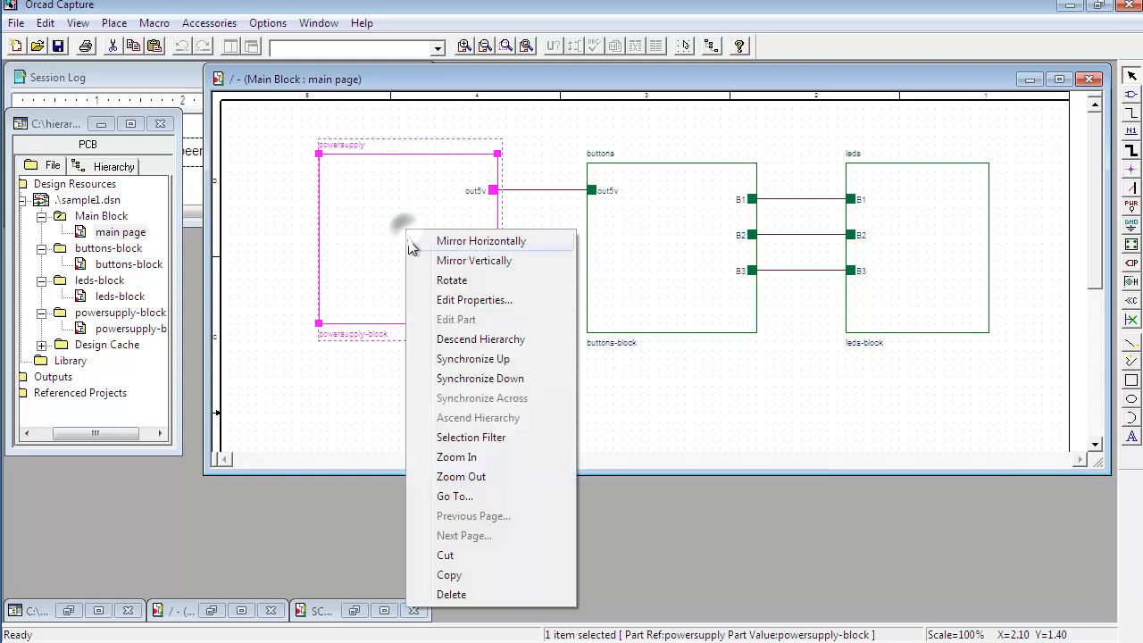
{"action": "left_click", "coordinate": [466, 340]}
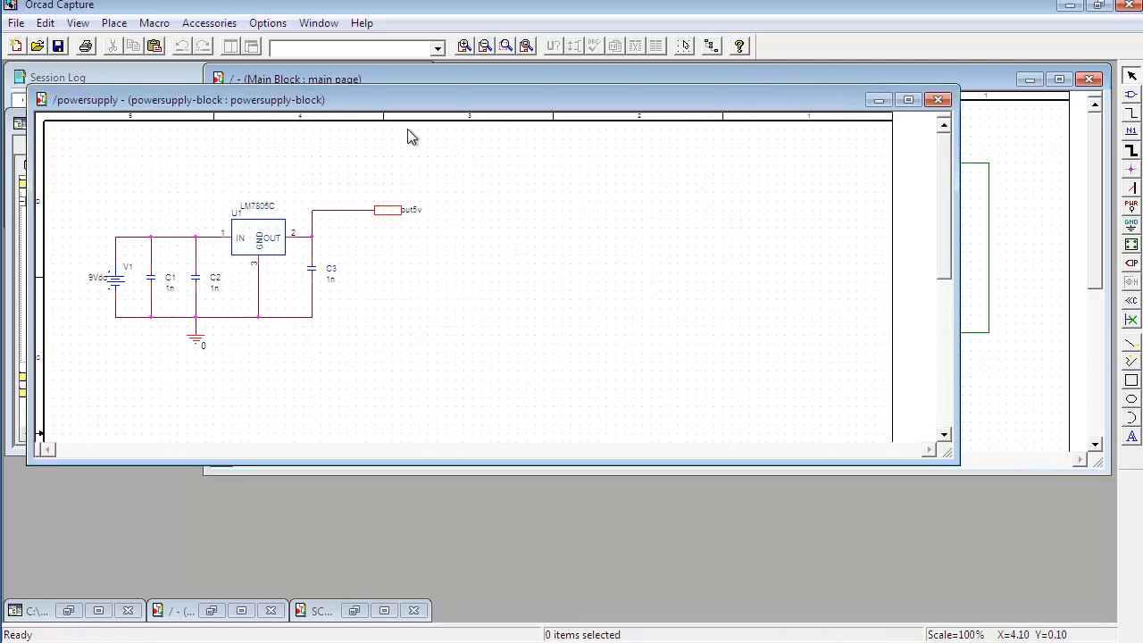
Step: Reposition the powersupply page window and descend into the buttons block to open its page
{"action": "left_click_drag", "start_coordinate": [405, 106], "coordinate": [495, 207]}
{"action": "left_click_drag", "start_coordinate": [1049, 442], "coordinate": [574, 444]}
{"action": "left_click_drag", "start_coordinate": [457, 213], "coordinate": [457, 238]}
{"action": "left_click", "coordinate": [658, 241]}
{"action": "right_click", "coordinate": [658, 239]}
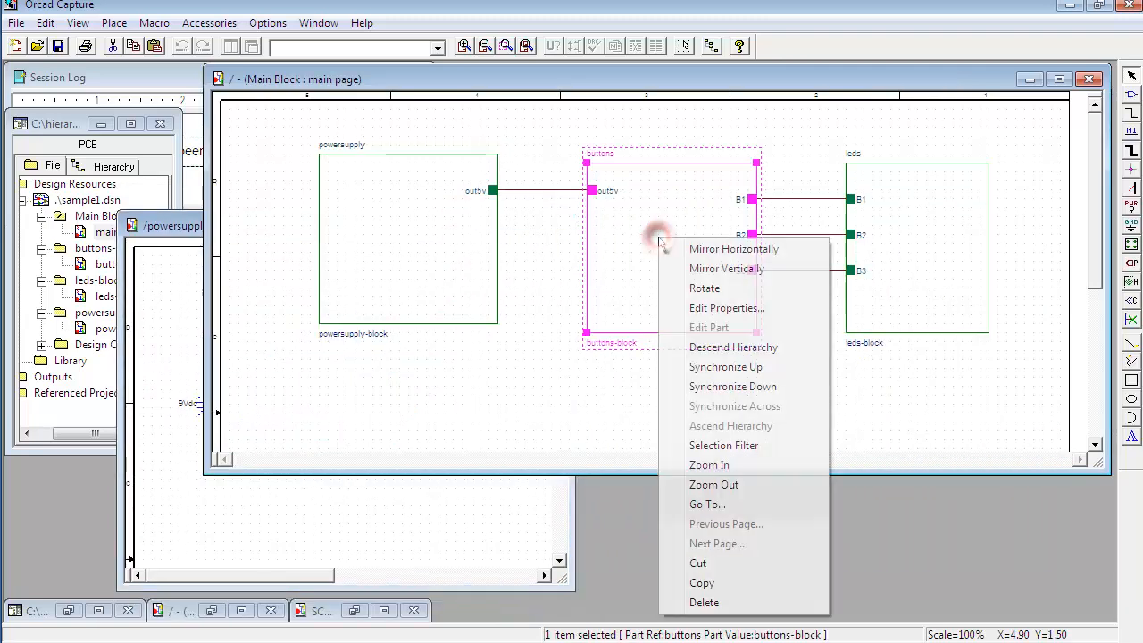
{"action": "left_click", "coordinate": [732, 347]}
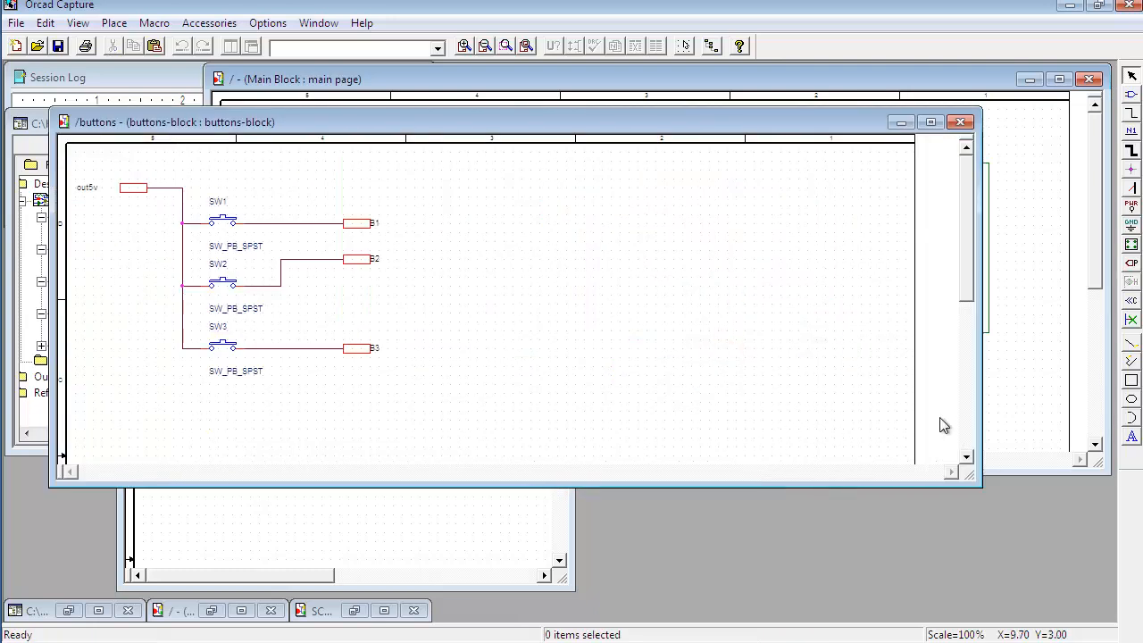
Step: Shrink and move the buttons page window, then descend into the leds block to open its page
{"action": "left_click_drag", "start_coordinate": [978, 484], "coordinate": [437, 469]}
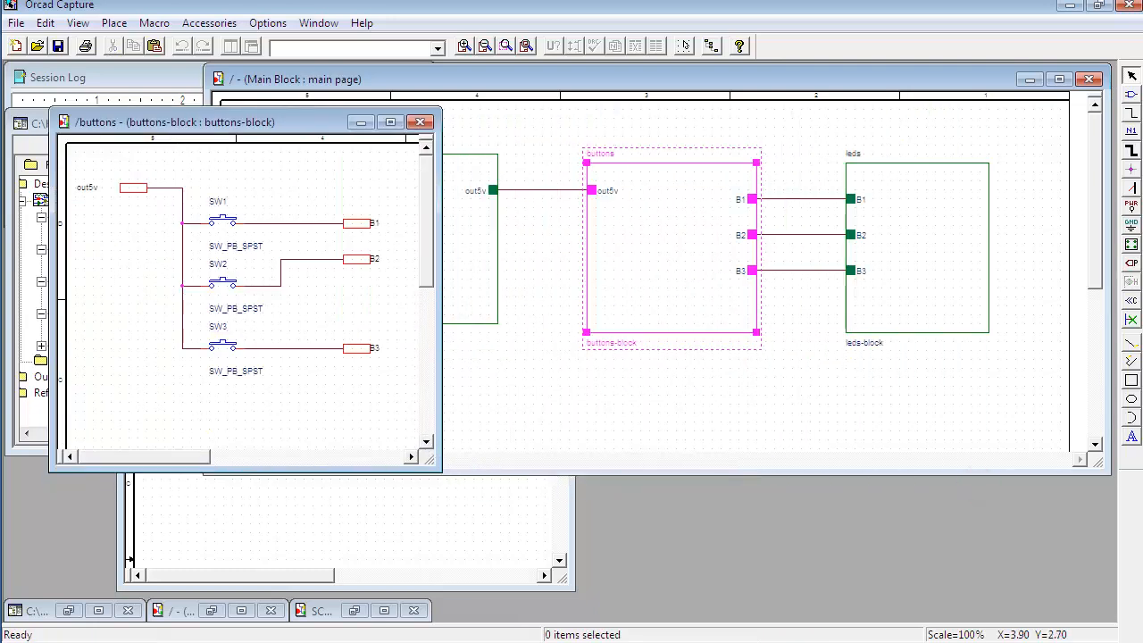
{"action": "left_click_drag", "start_coordinate": [297, 125], "coordinate": [831, 313]}
{"action": "left_click", "coordinate": [934, 198]}
{"action": "right_click", "coordinate": [935, 199]}
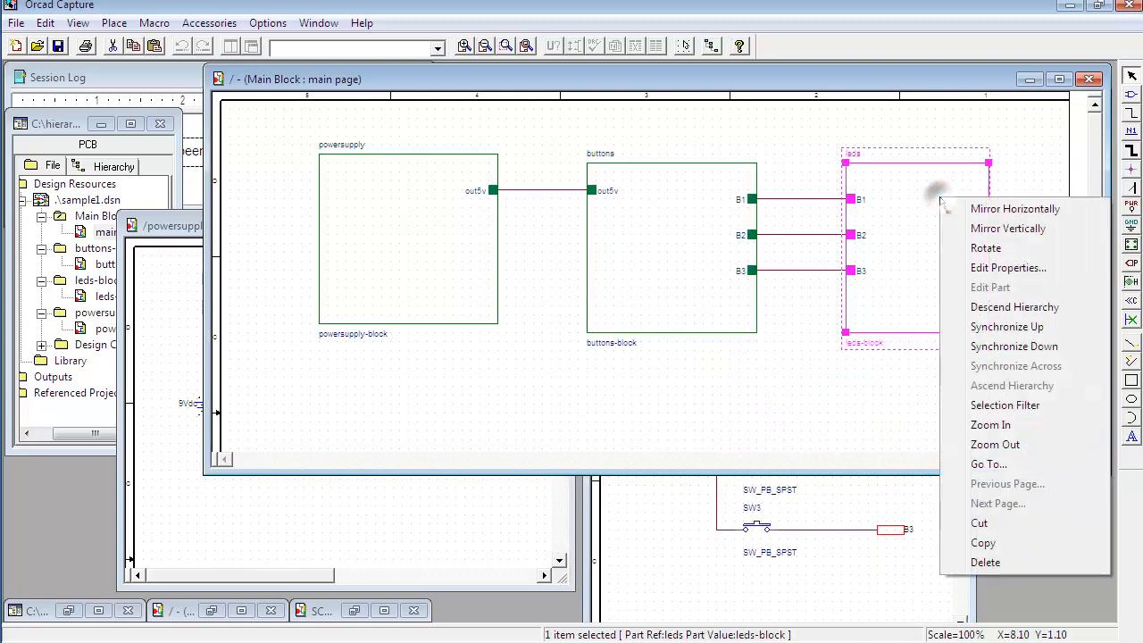
{"action": "left_click", "coordinate": [993, 308]}
Step: Arrange the leds and buttons pages side by side for review, then close both and bring the powersupply page forward
{"action": "left_click_drag", "start_coordinate": [987, 500], "coordinate": [407, 481]}
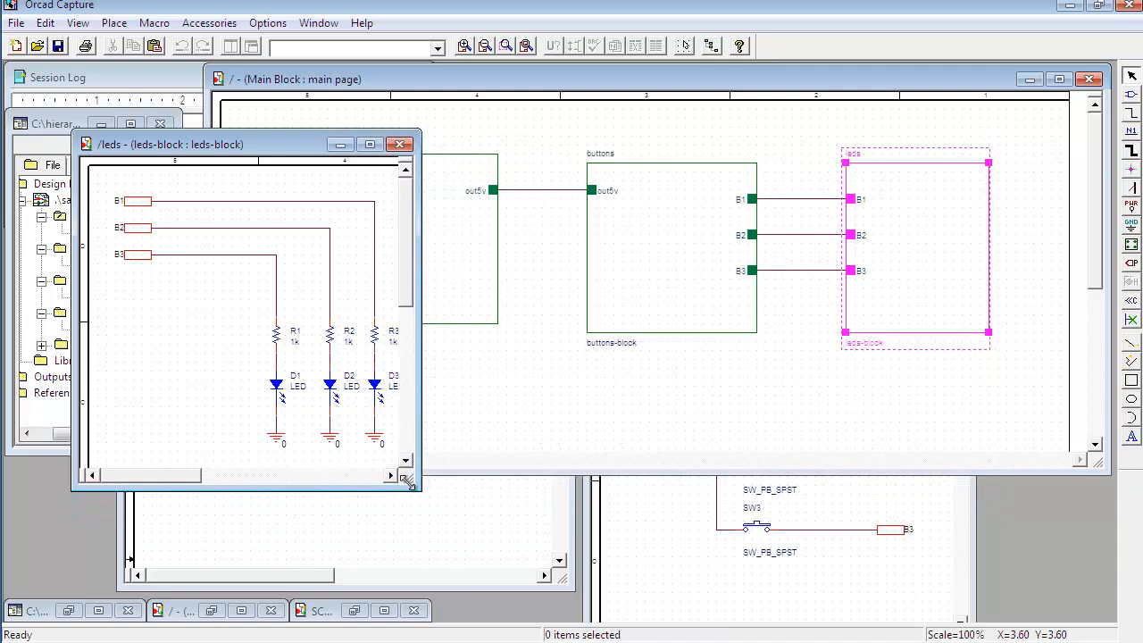
{"action": "left_click_drag", "start_coordinate": [279, 149], "coordinate": [949, 270]}
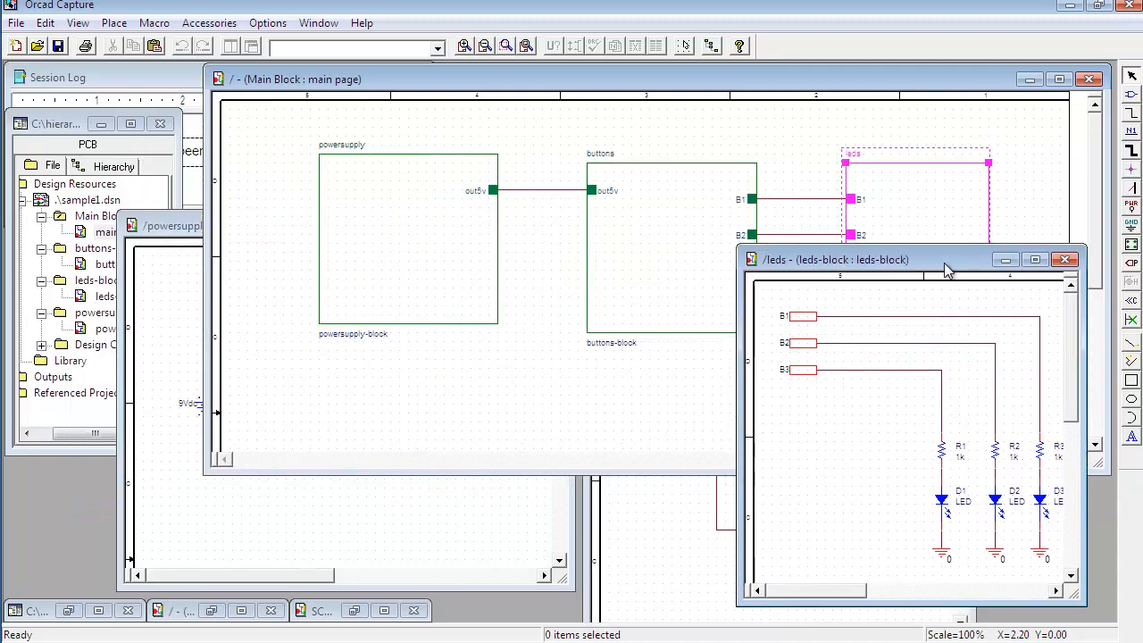
{"action": "left_click", "coordinate": [662, 525]}
{"action": "left_click_drag", "start_coordinate": [675, 302], "coordinate": [529, 346]}
{"action": "left_click_drag", "start_coordinate": [900, 260], "coordinate": [941, 255]}
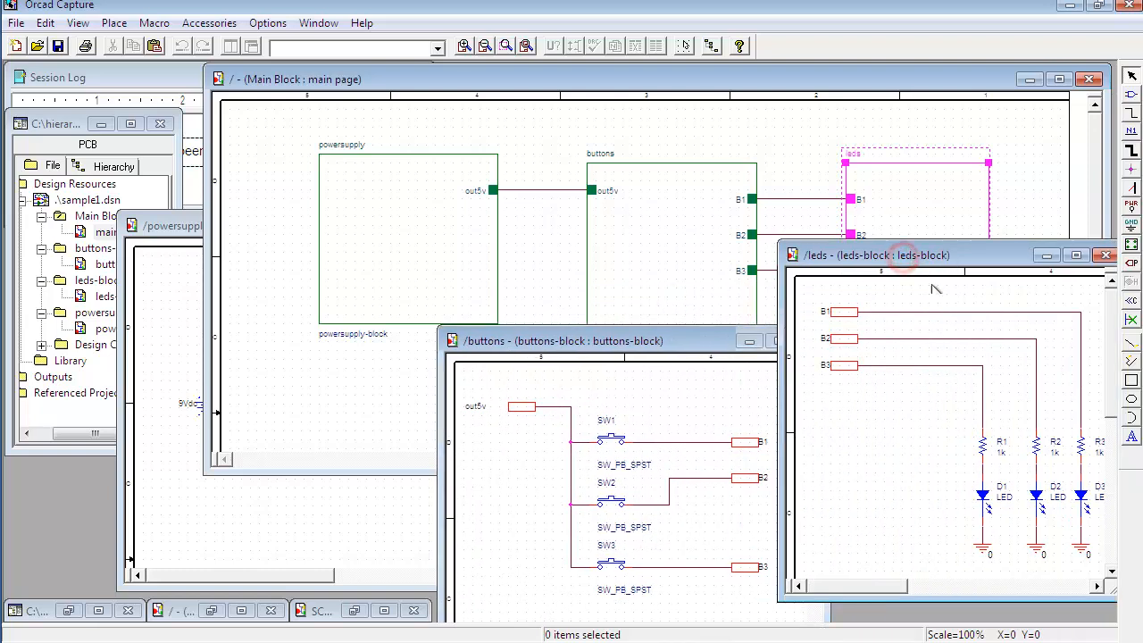
{"action": "left_click", "coordinate": [1105, 257]}
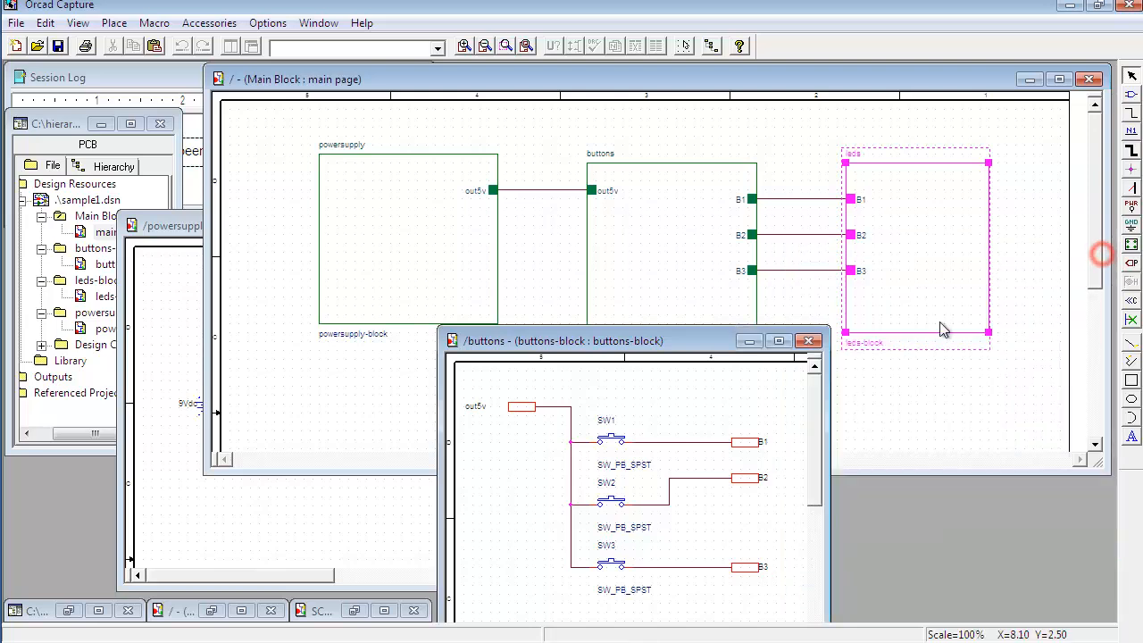
{"action": "left_click", "coordinate": [808, 339]}
{"action": "left_click", "coordinate": [497, 511]}
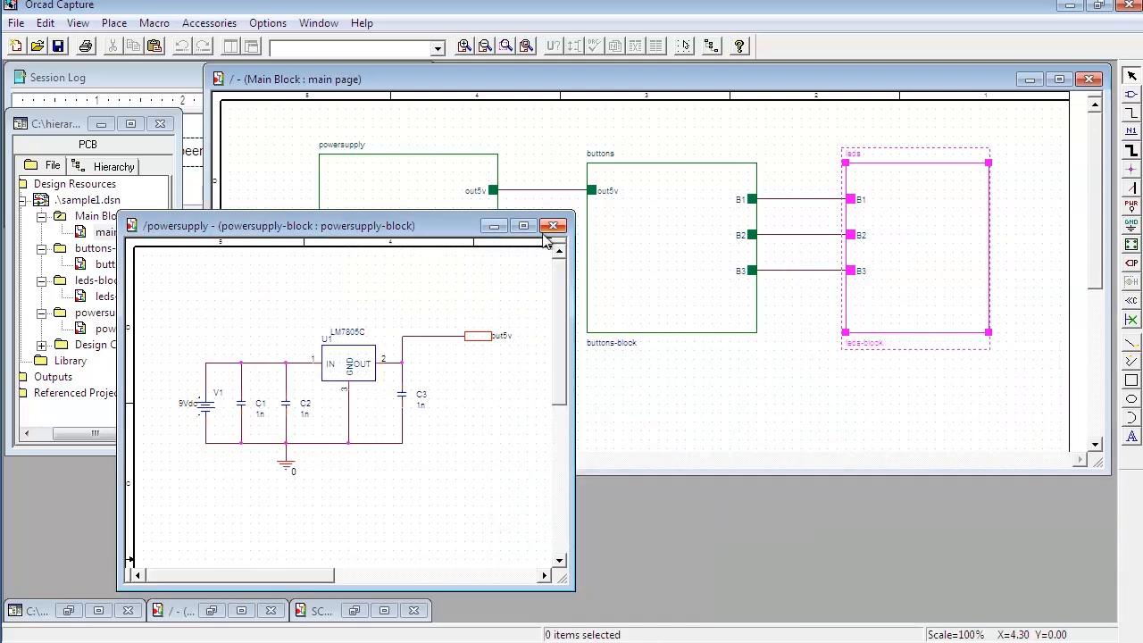